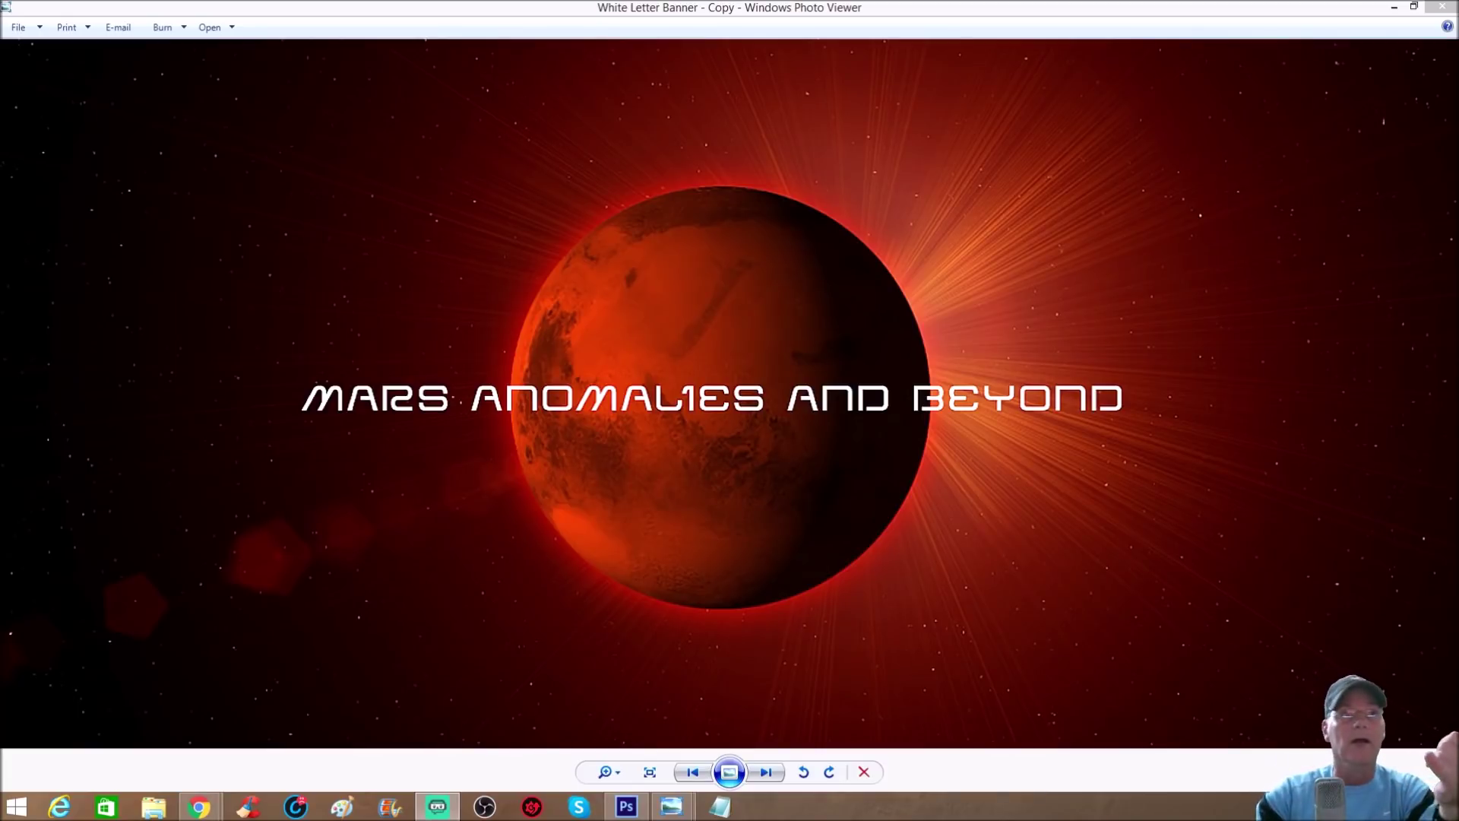
Step: Bring up the Curiosity Sol 1412 Left Mastcam page in Chrome, zoom in to inspect, then reset zoom
{"action": "mouse_move", "coordinate": [199, 810]}
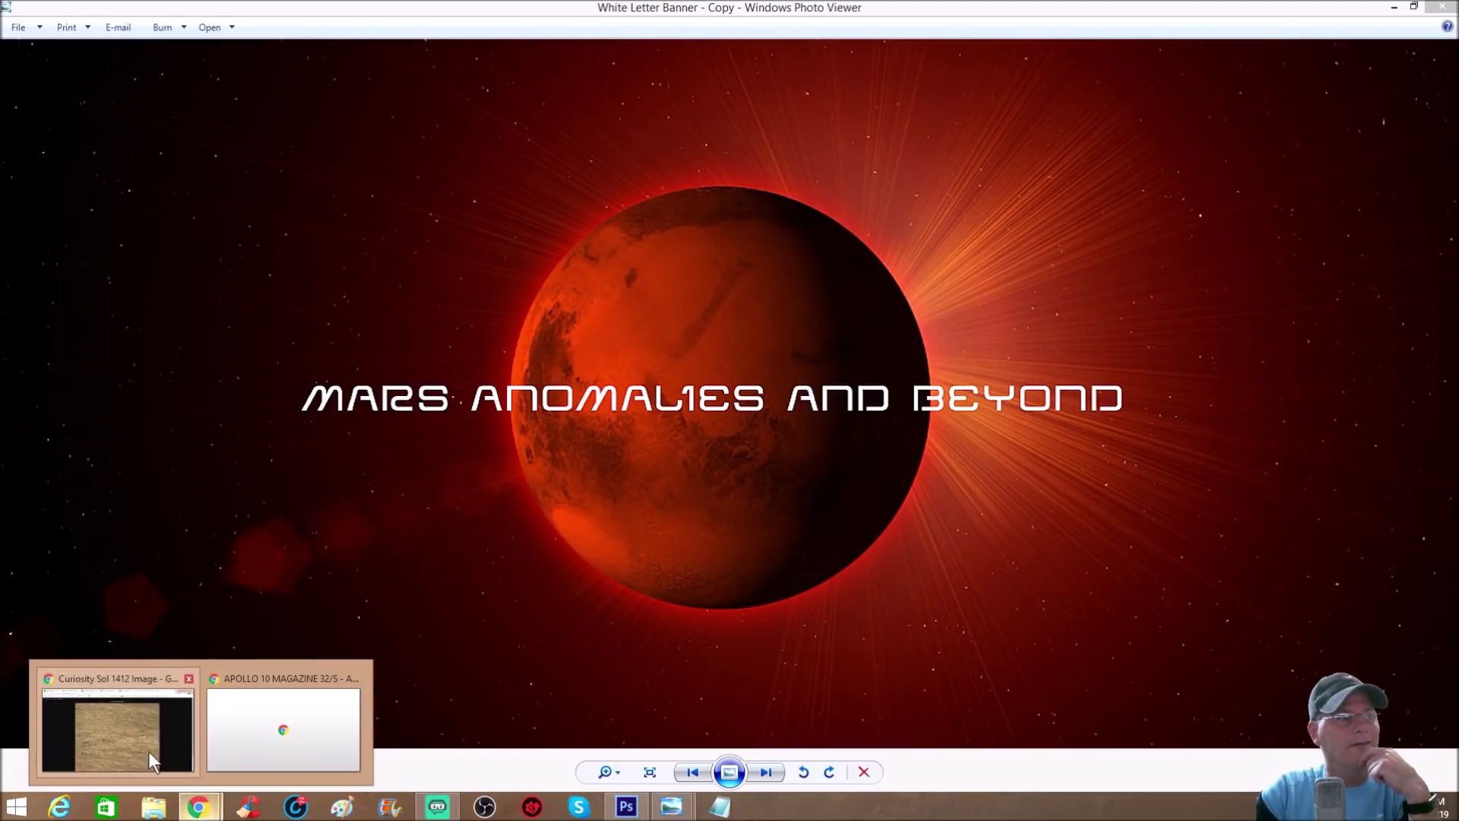
{"action": "left_click", "coordinate": [148, 751]}
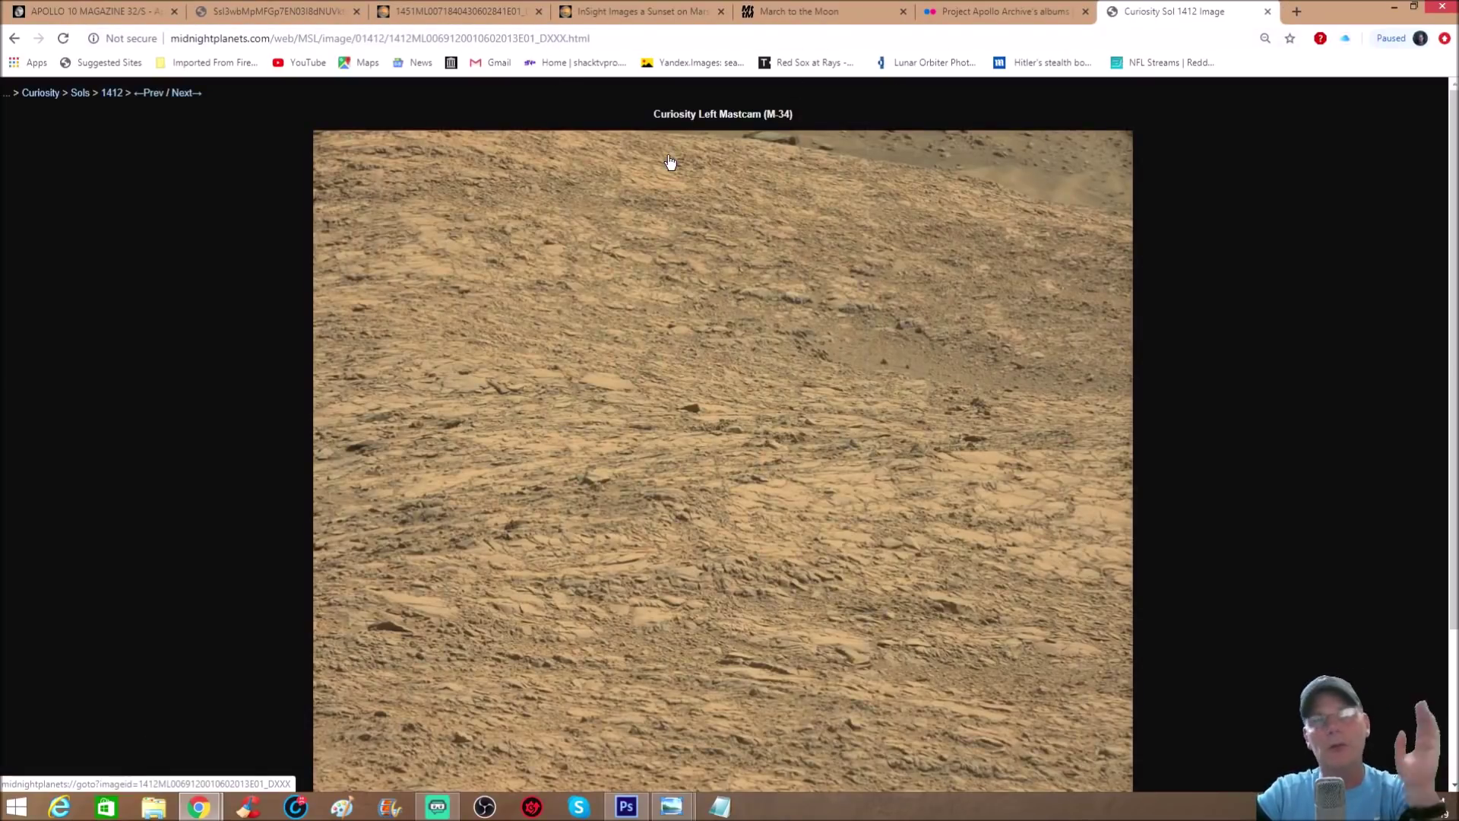
{"action": "scroll", "coordinate": [578, 228], "scroll_direction": "down", "scroll_amount": 4}
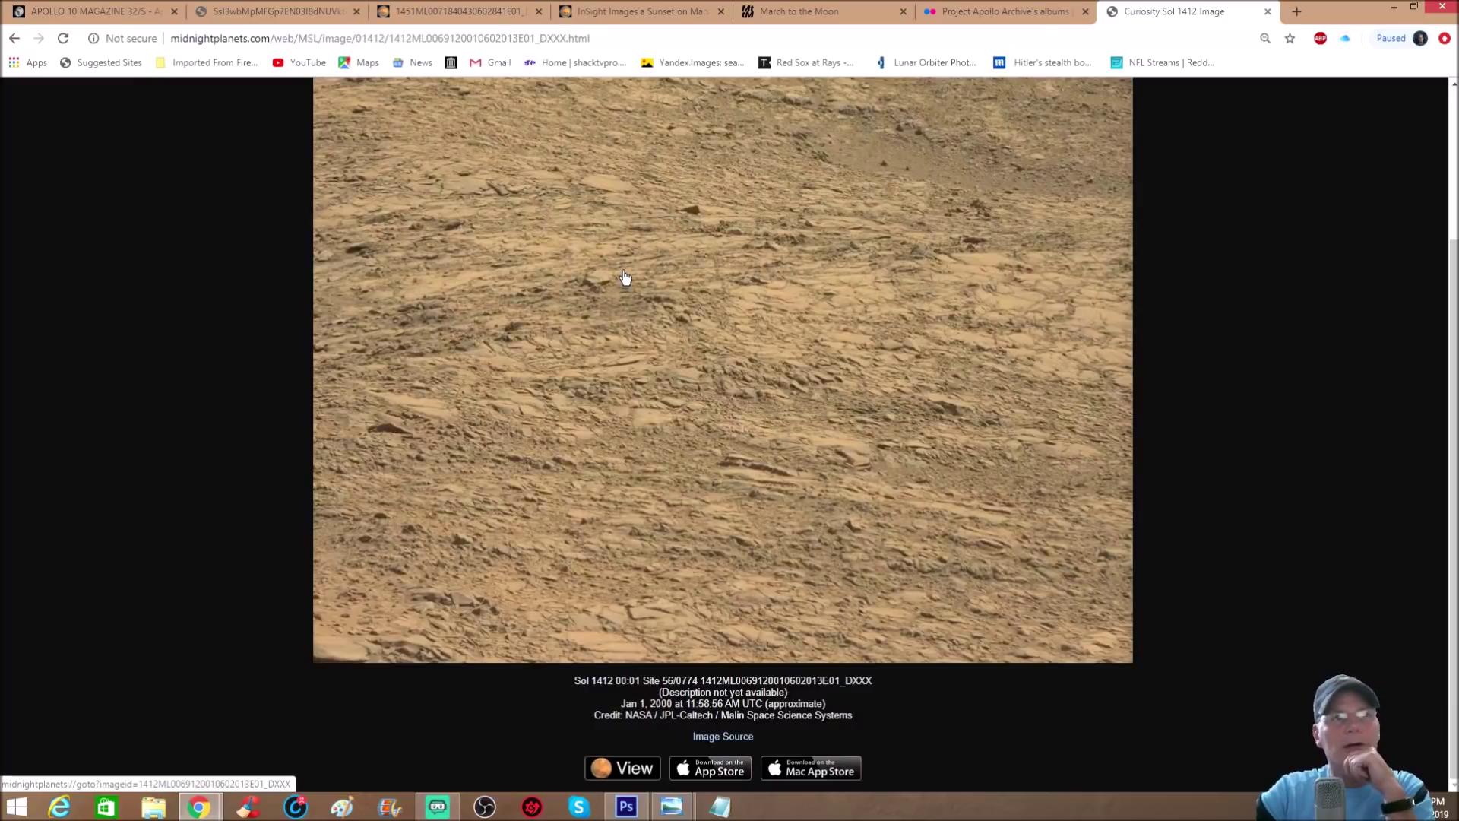
{"action": "scroll", "coordinate": [625, 277], "scroll_direction": "up", "scroll_amount": 3}
{"action": "scroll", "coordinate": [625, 277], "scroll_direction": "down", "scroll_amount": 1}
{"action": "scroll", "coordinate": [625, 278], "scroll_direction": "up", "scroll_amount": 2}
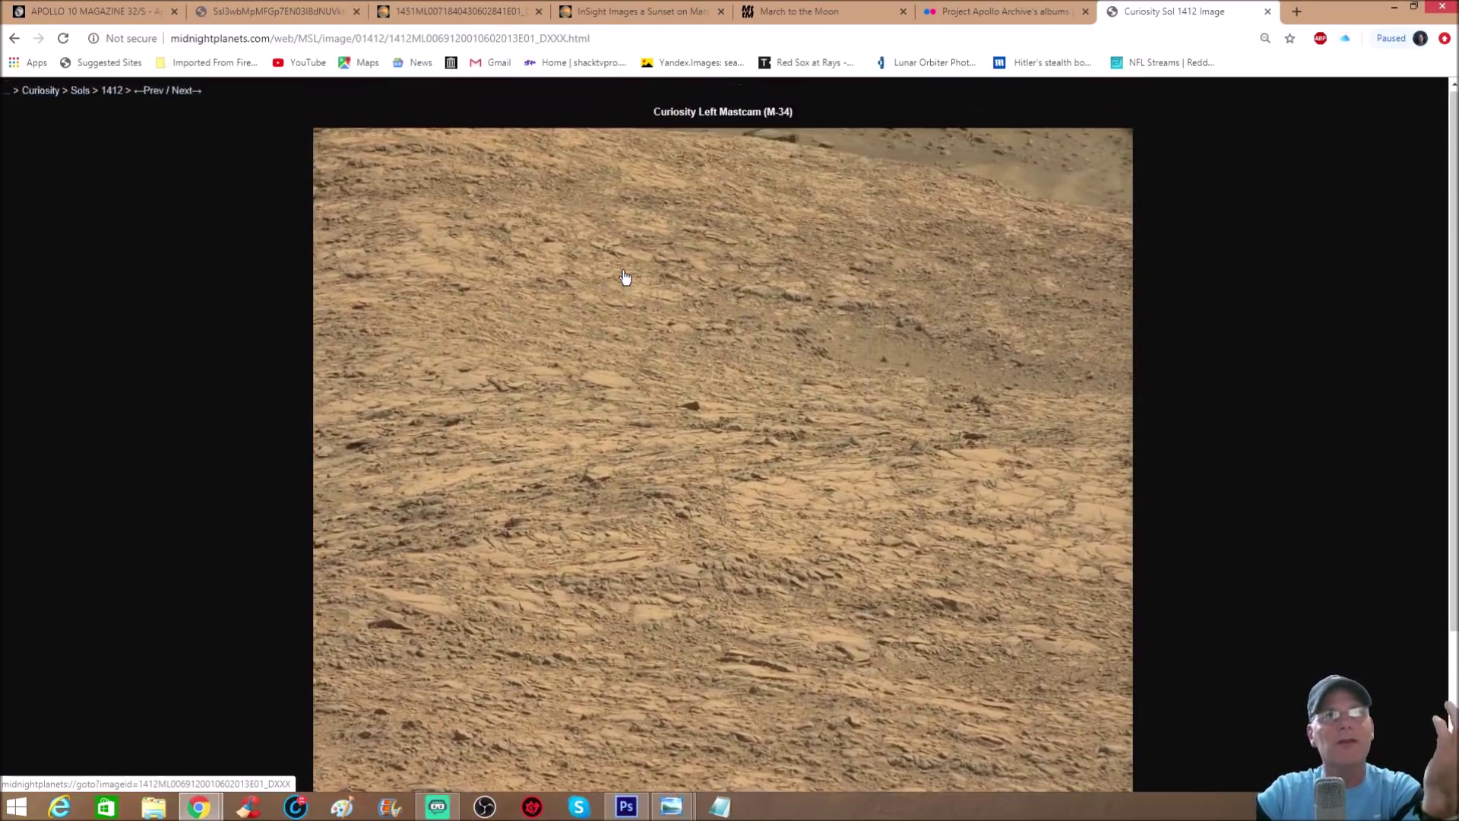
{"action": "scroll", "coordinate": [625, 278], "scroll_direction": "down", "scroll_amount": 1}
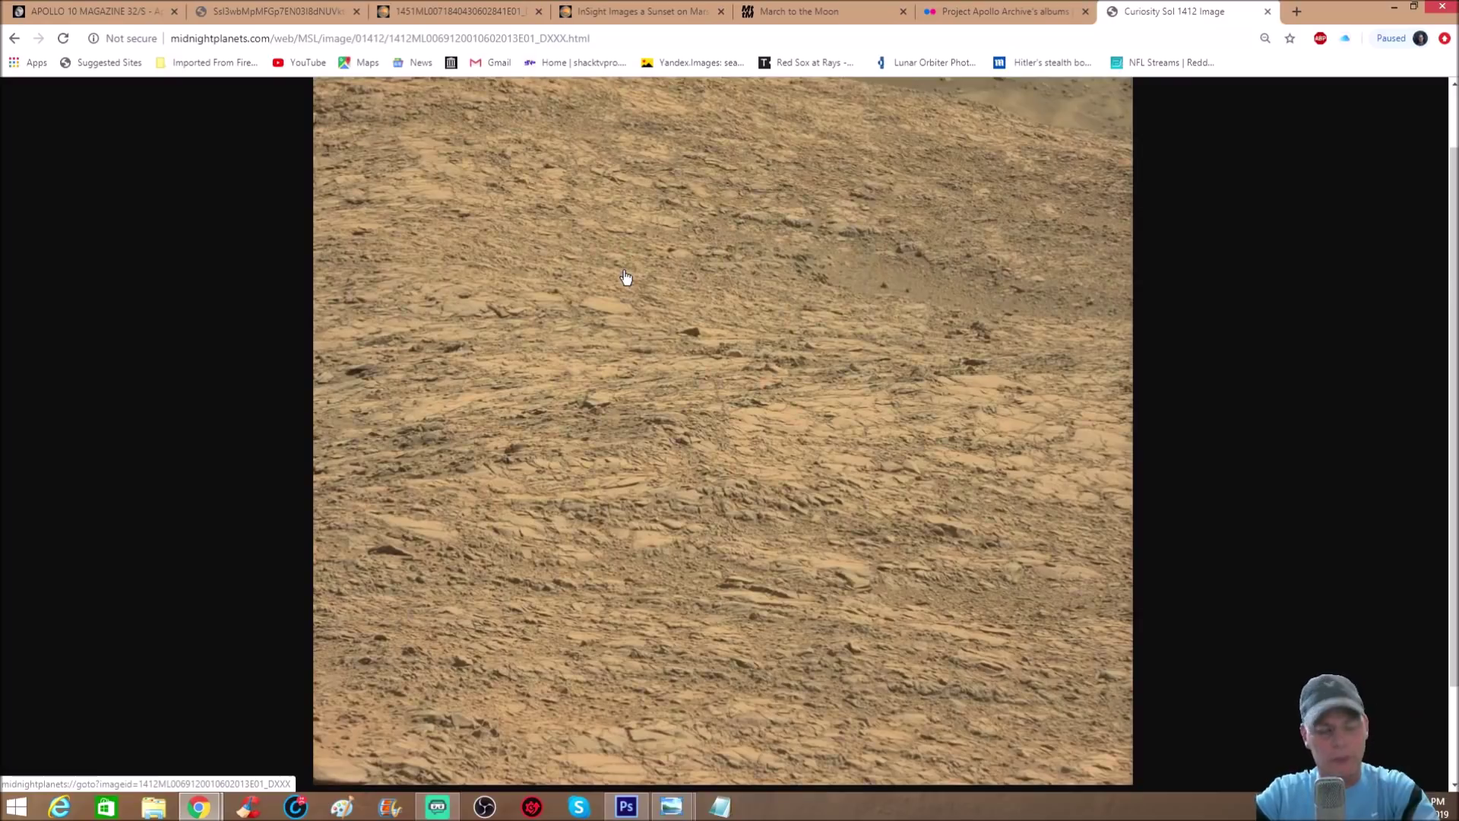
{"action": "scroll", "coordinate": [624, 278], "scroll_direction": "up", "scroll_amount": 3, "text": "ctrl"}
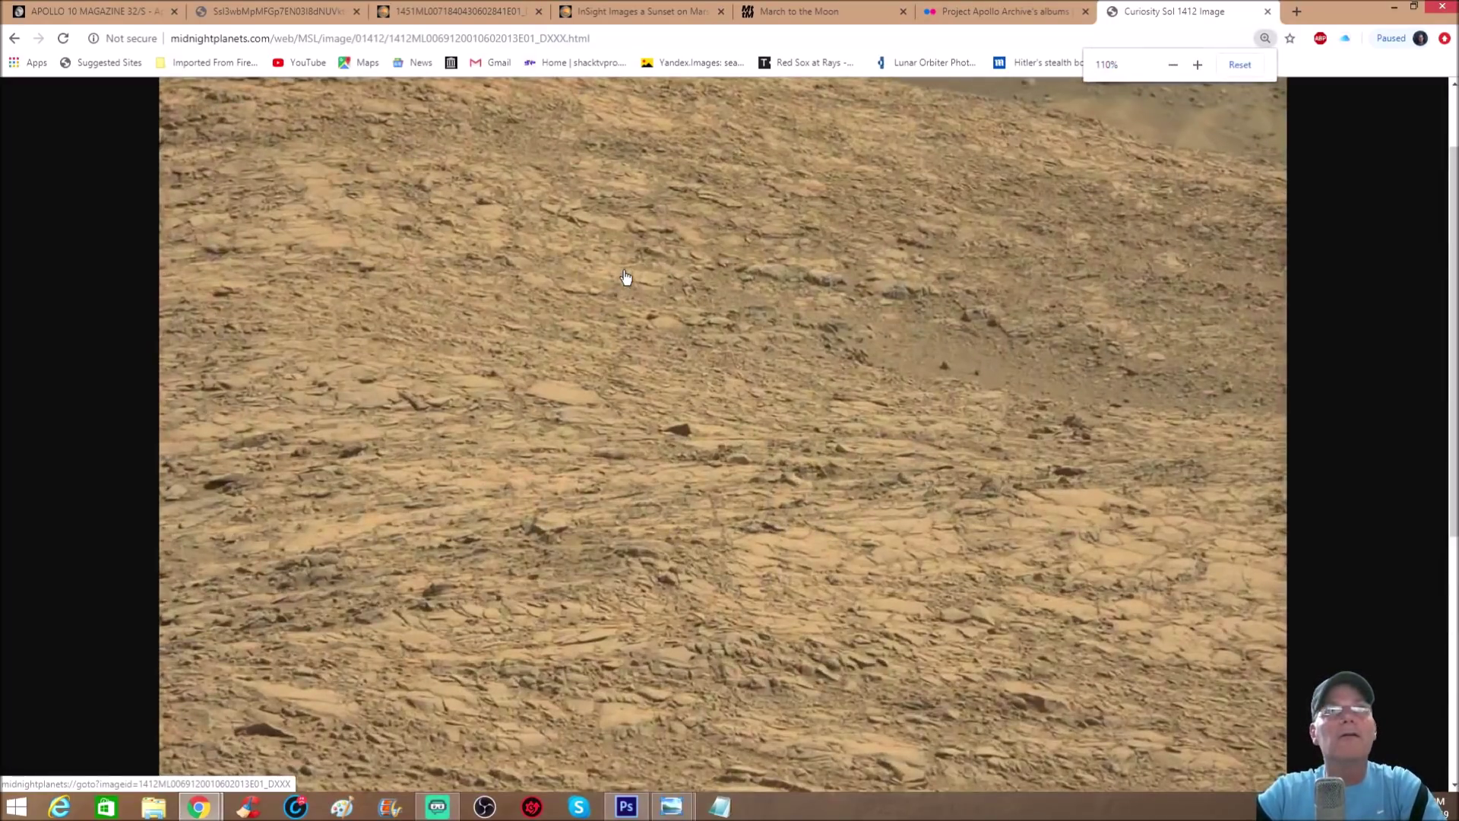
{"action": "scroll", "coordinate": [912, 482], "scroll_direction": "up", "scroll_amount": 2, "text": "ctrl"}
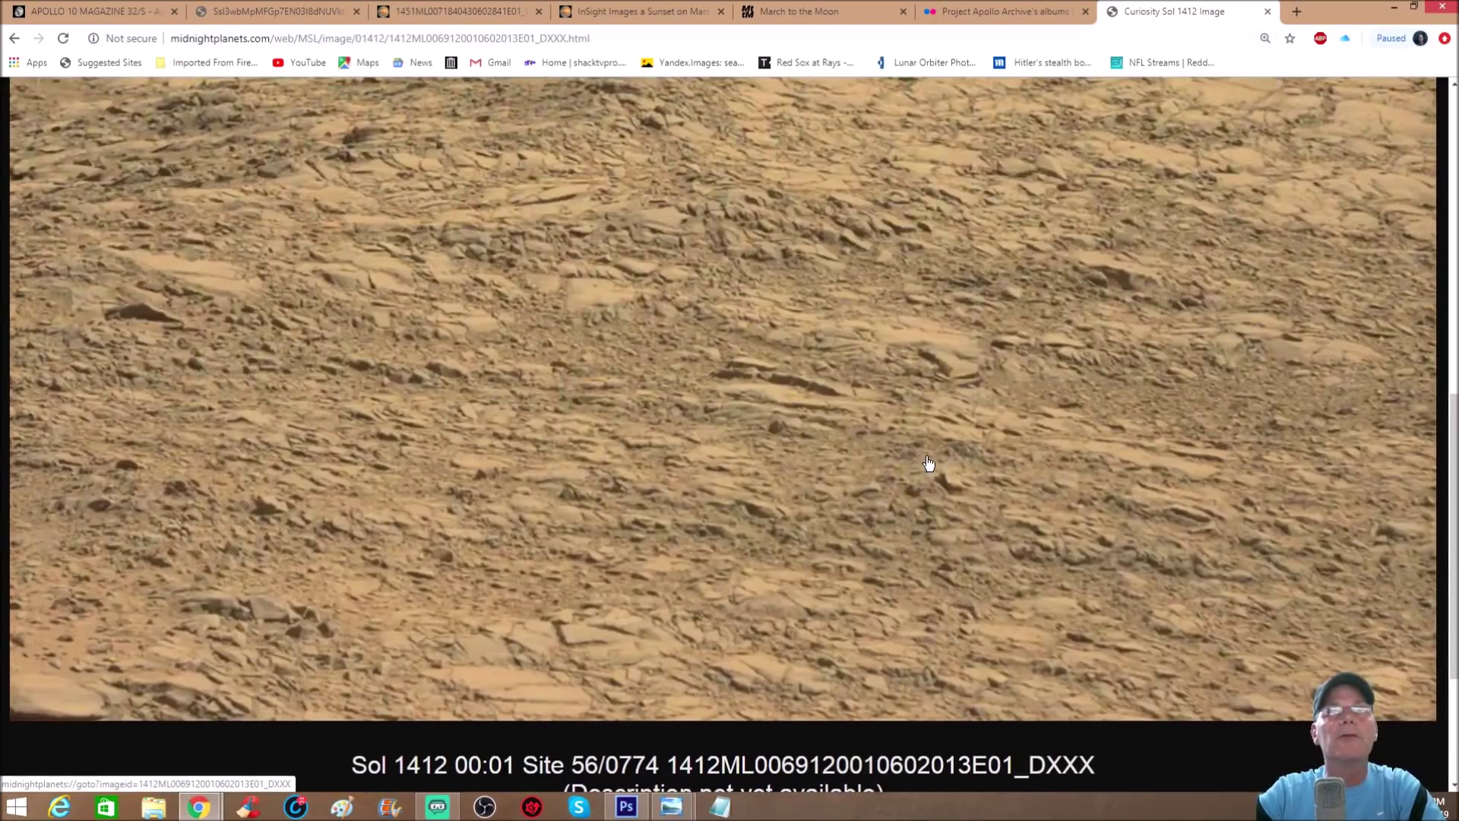
{"action": "scroll", "coordinate": [928, 463], "scroll_direction": "up", "scroll_amount": 2, "text": "ctrl"}
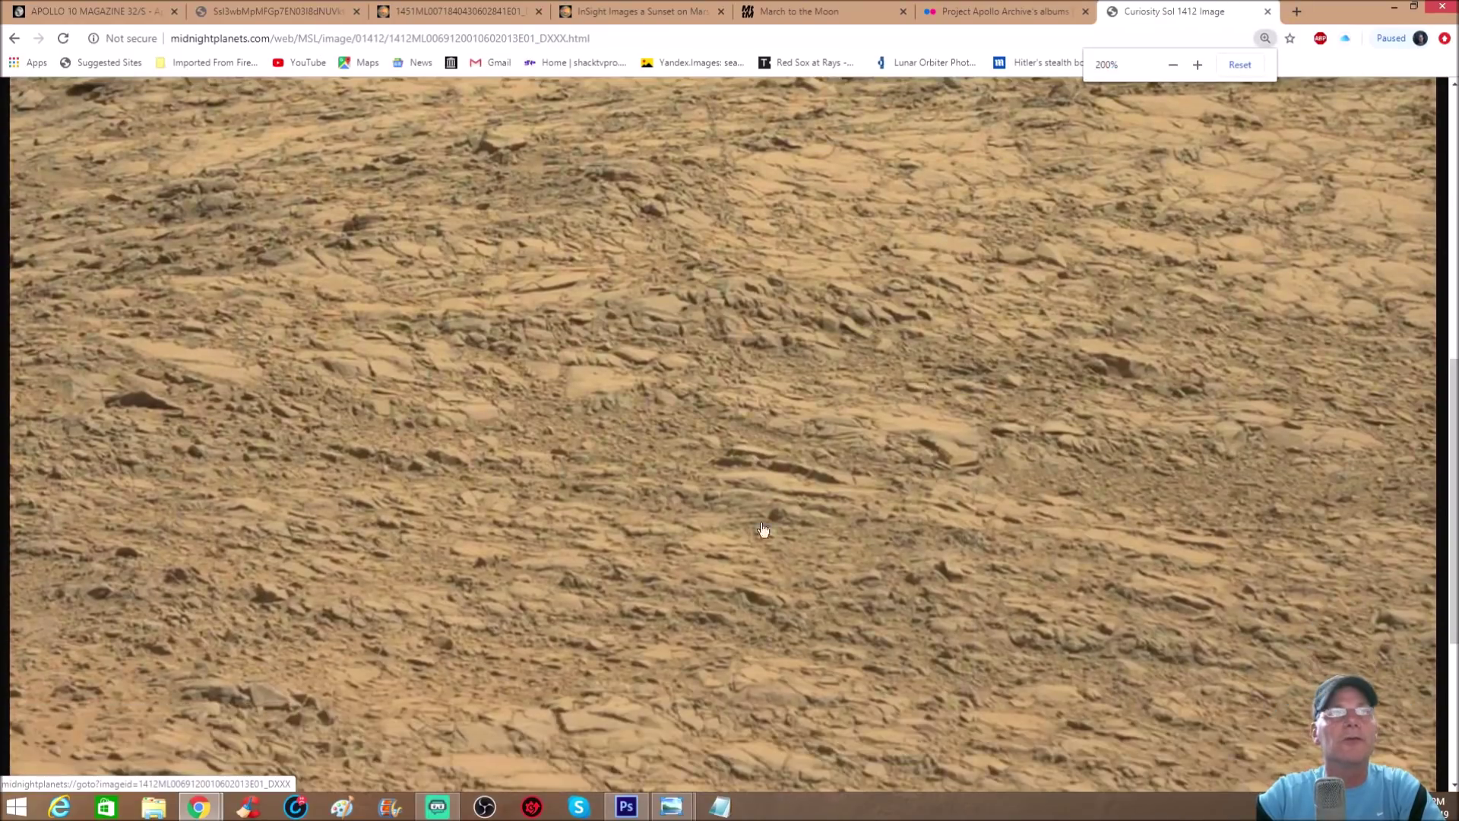
{"action": "scroll", "coordinate": [760, 524], "scroll_direction": "down", "scroll_amount": 3}
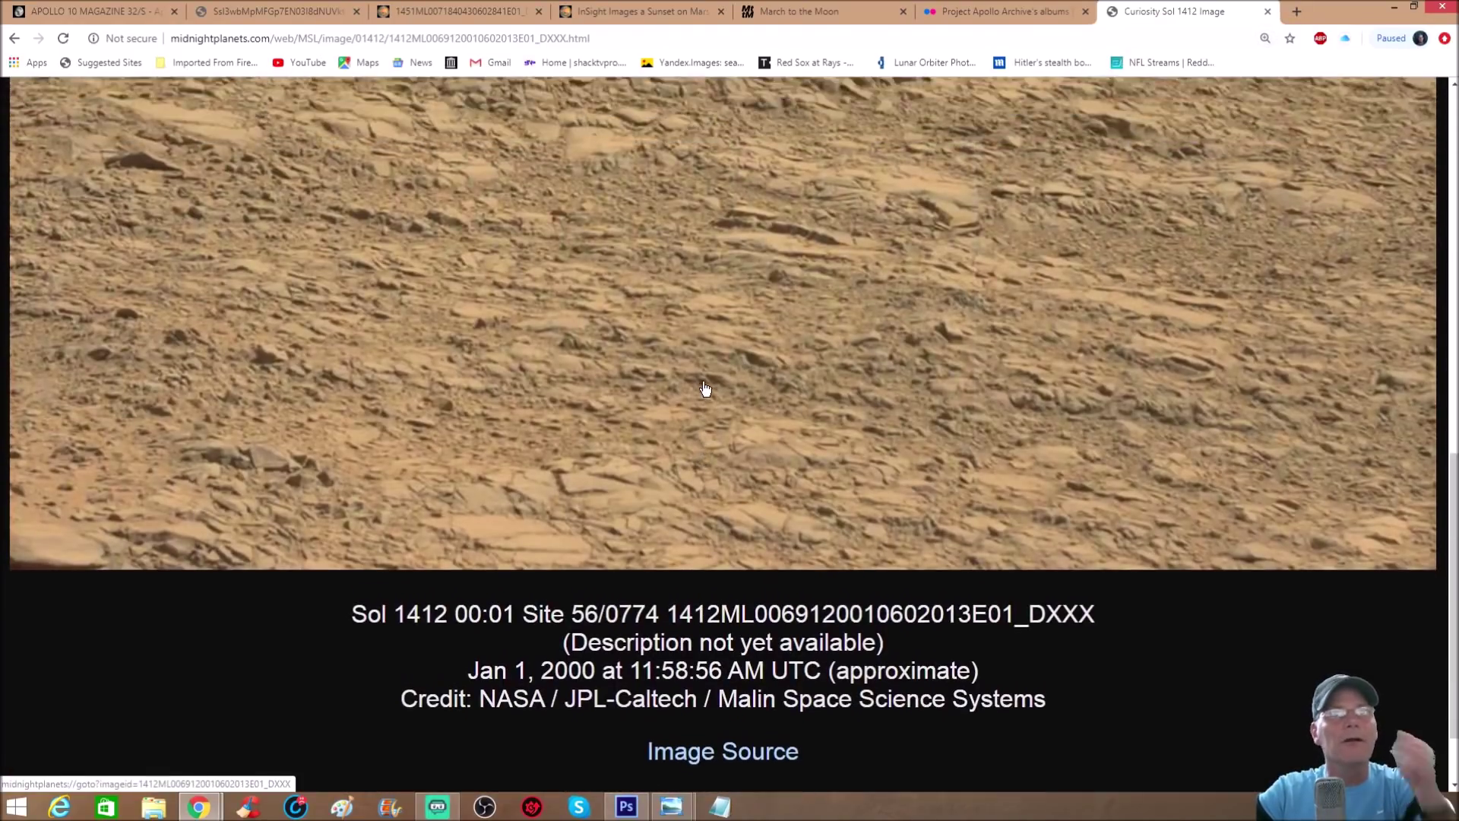
{"action": "scroll", "coordinate": [705, 389], "scroll_direction": "up", "scroll_amount": 1}
{"action": "scroll", "coordinate": [705, 389], "scroll_direction": "up", "scroll_amount": 1}
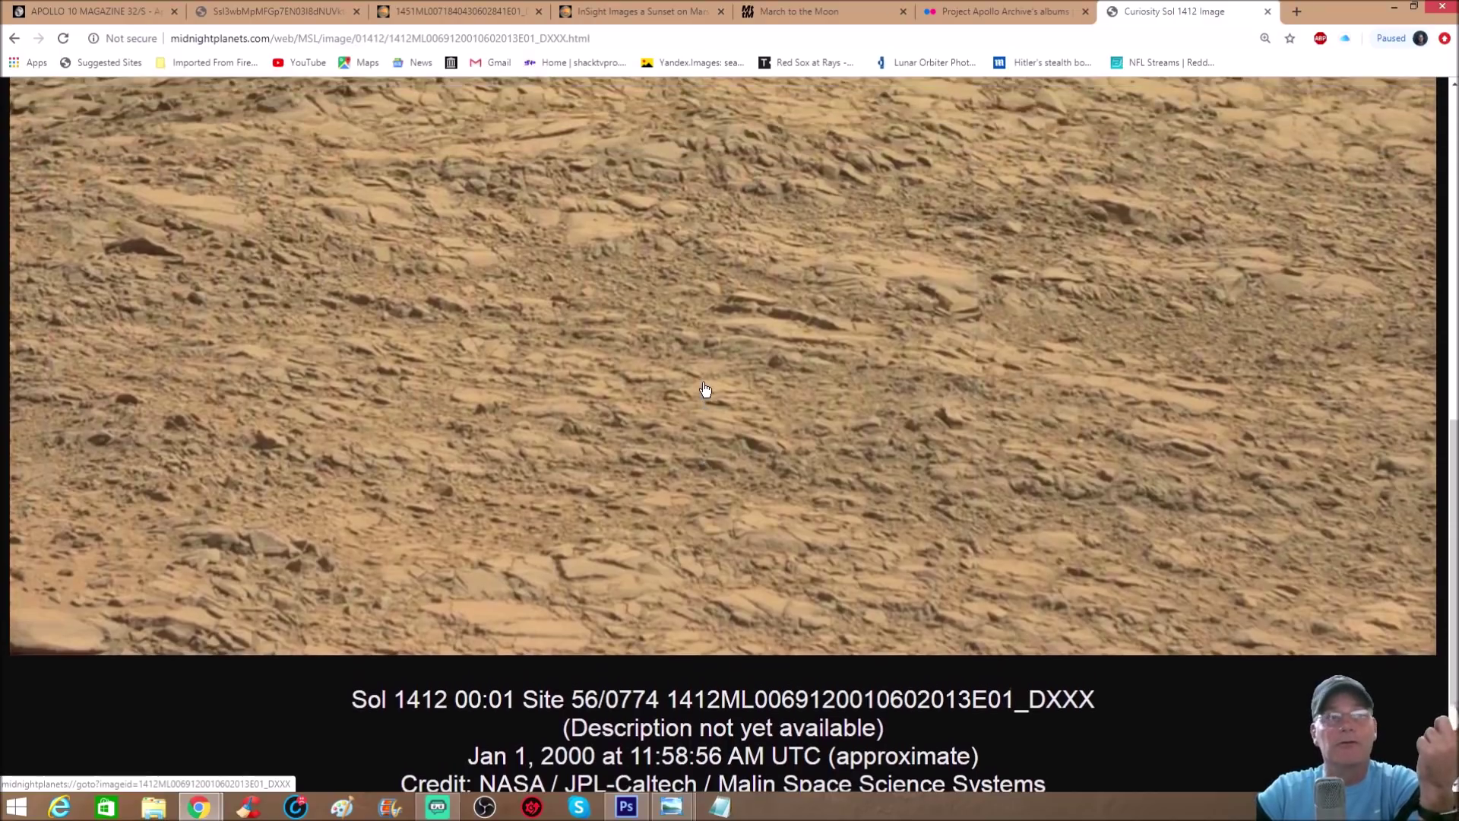
{"action": "scroll", "coordinate": [706, 389], "scroll_direction": "up", "scroll_amount": 1}
{"action": "scroll", "coordinate": [705, 389], "scroll_direction": "up", "scroll_amount": 1}
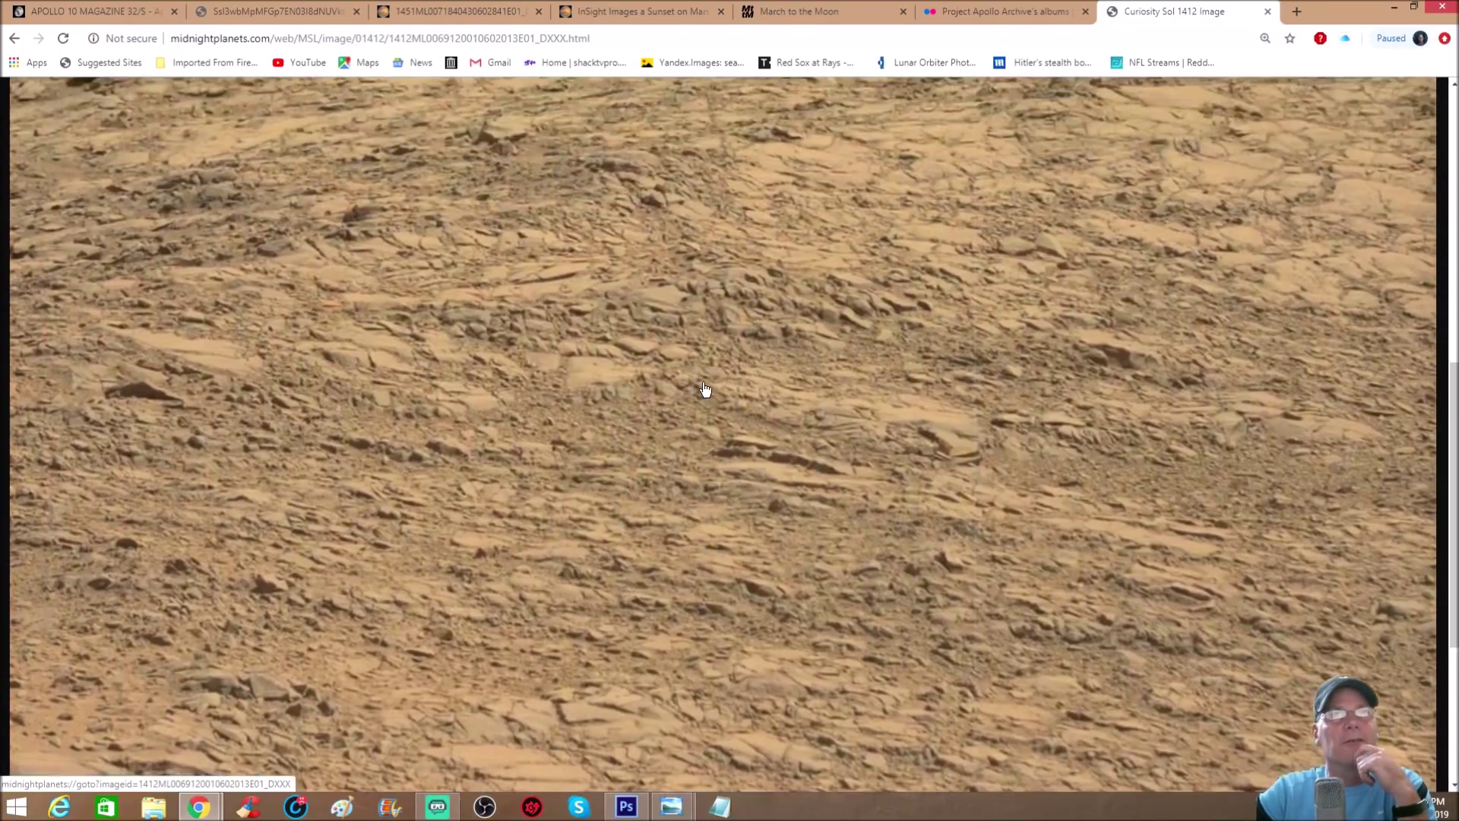
{"action": "scroll", "coordinate": [705, 389], "scroll_direction": "up", "scroll_amount": 1}
{"action": "scroll", "coordinate": [705, 389], "scroll_direction": "up", "scroll_amount": 3}
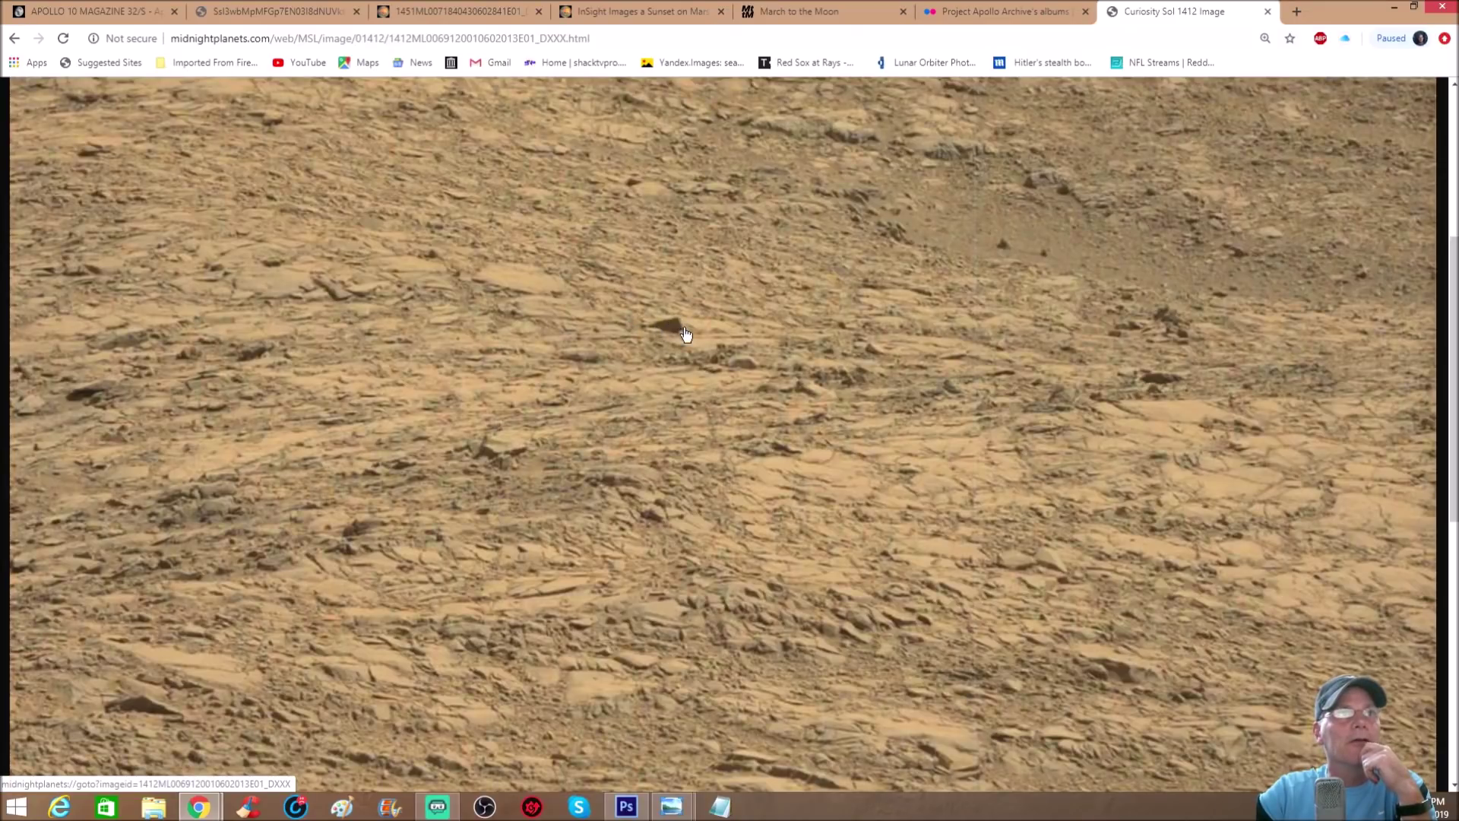
{"action": "scroll", "coordinate": [733, 324], "scroll_direction": "up", "scroll_amount": 1}
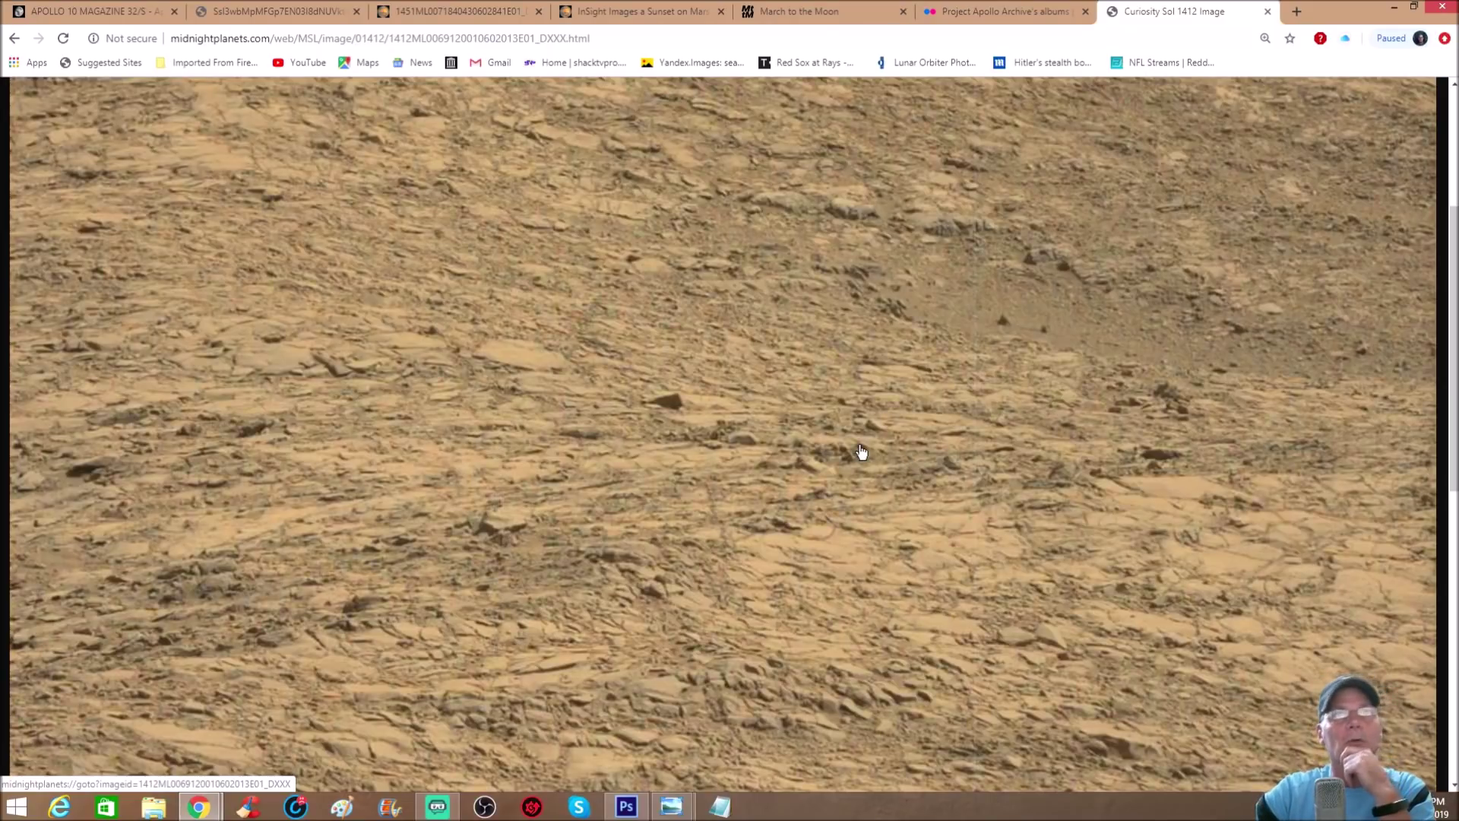
{"action": "scroll", "coordinate": [862, 451], "scroll_direction": "up", "scroll_amount": 4}
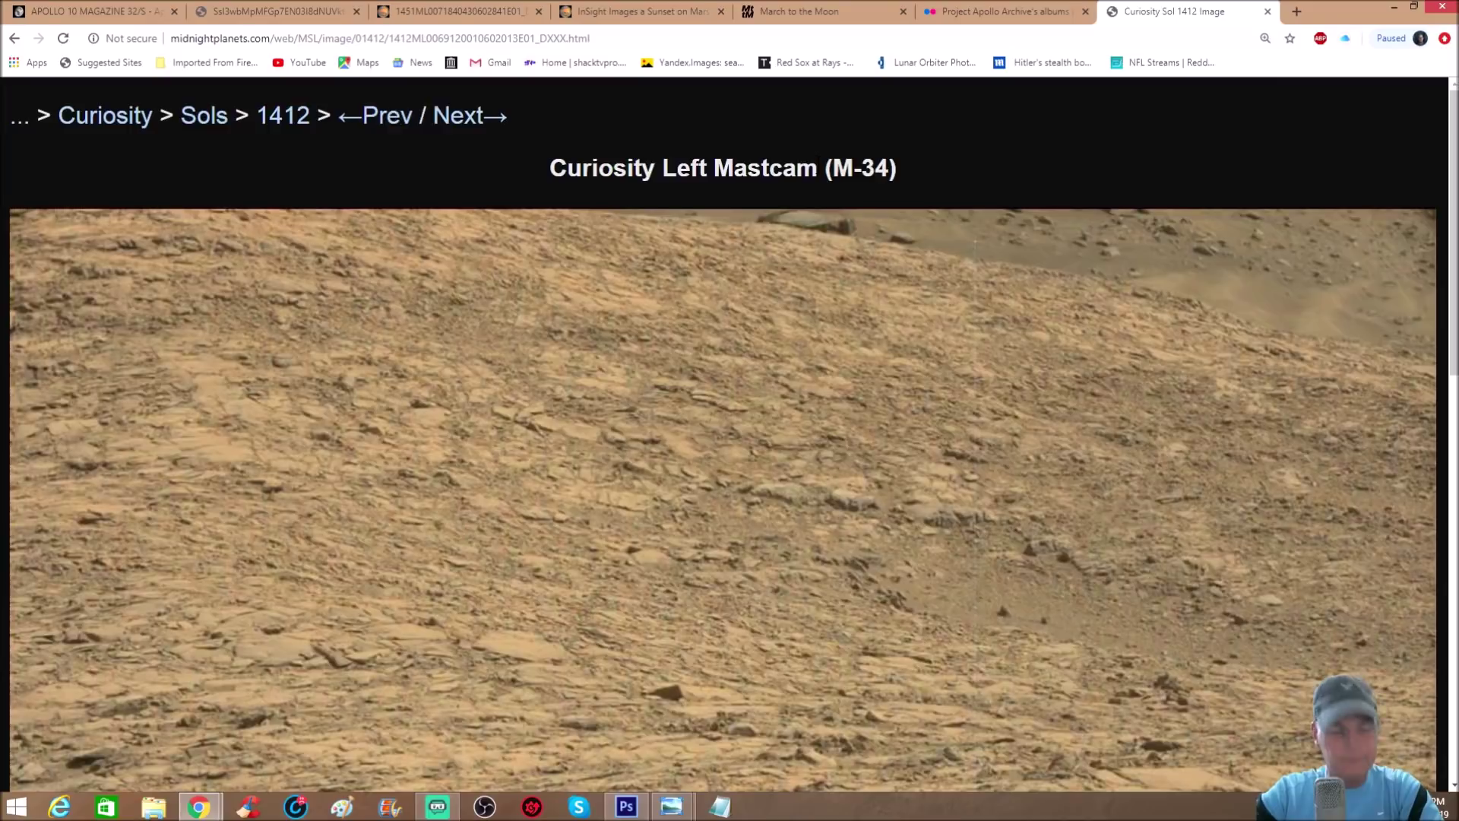
{"action": "scroll", "coordinate": [824, 175], "scroll_direction": "up", "scroll_amount": 5}
{"action": "scroll", "coordinate": [921, 315], "scroll_direction": "down", "scroll_amount": 1}
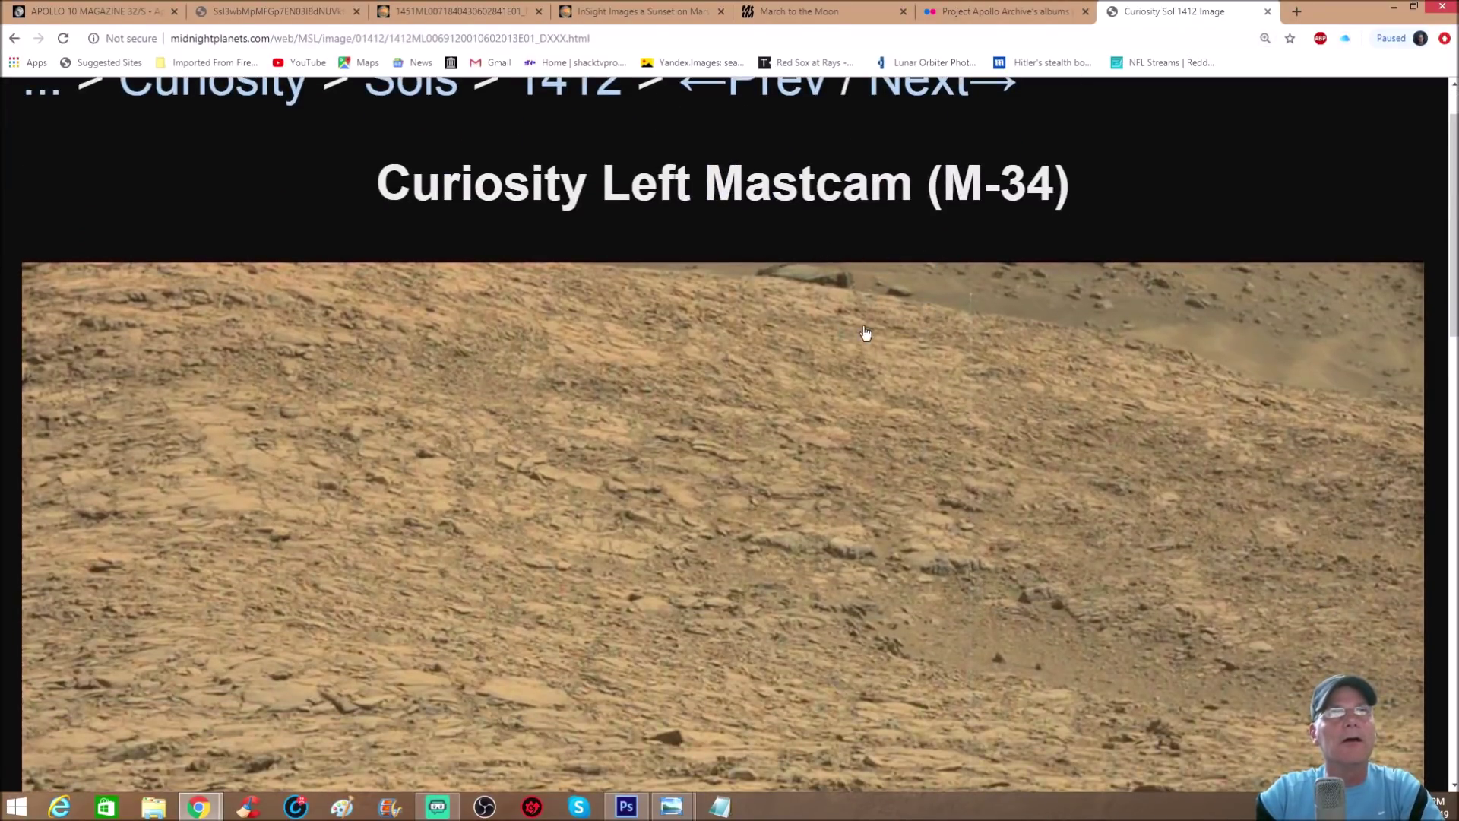
{"action": "key", "text": "ctrl+0"}
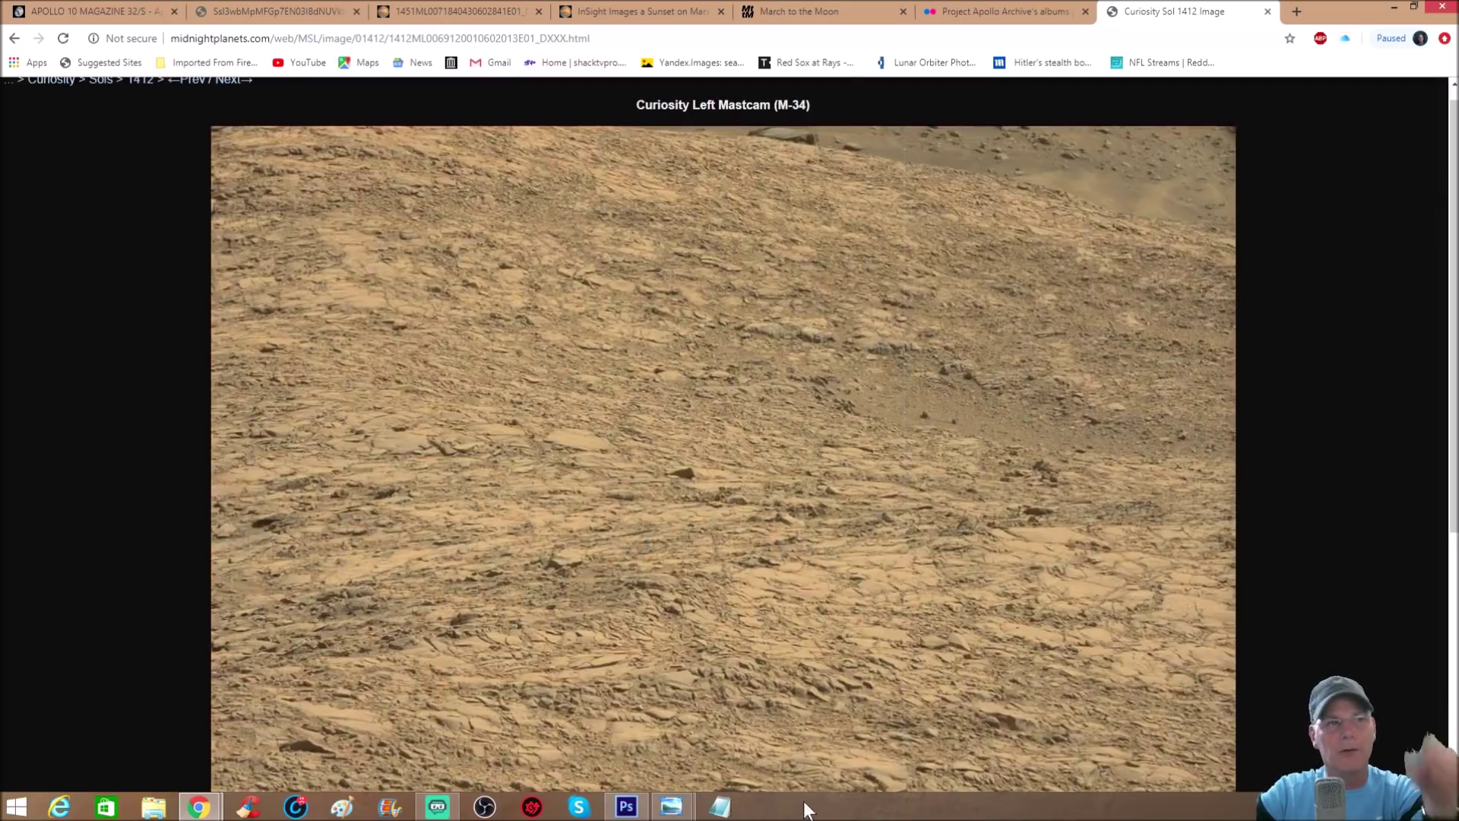
Step: Switch to the Mars image in Photoshop and revert it to the original, then Snapshot 1
{"action": "left_click", "coordinate": [626, 806]}
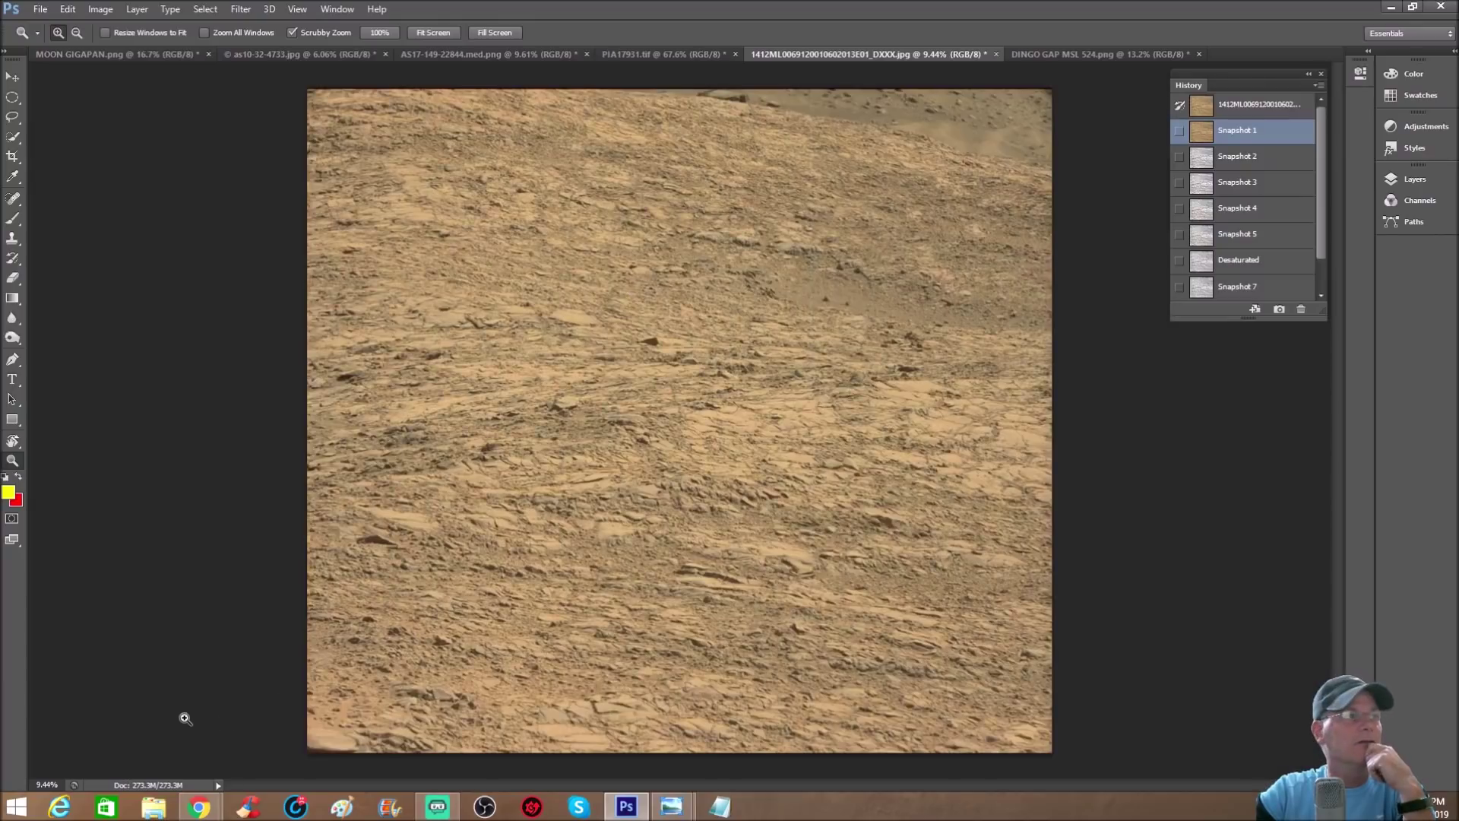
{"action": "left_click", "coordinate": [1263, 106]}
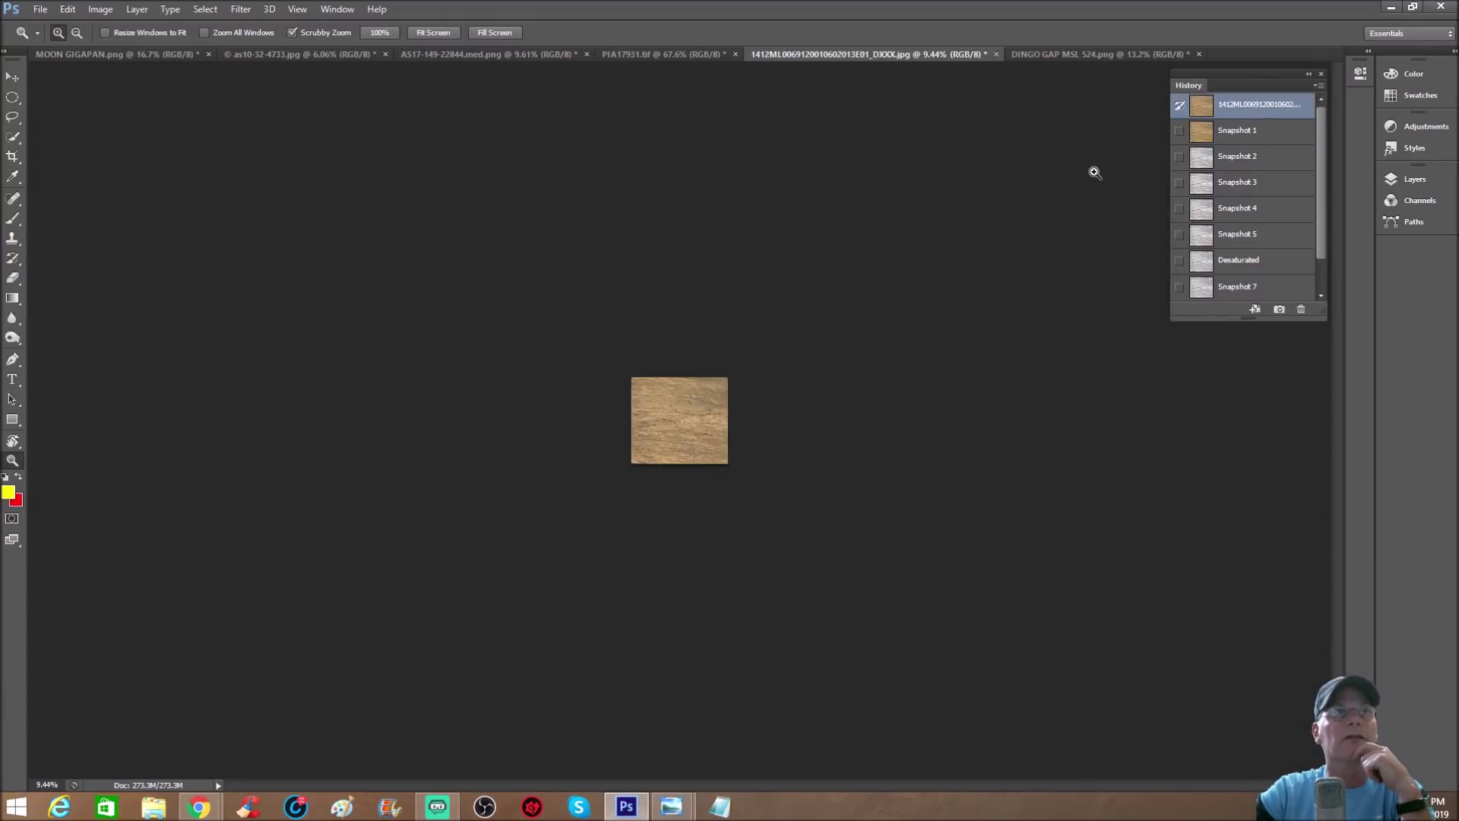
{"action": "left_click", "coordinate": [1244, 139]}
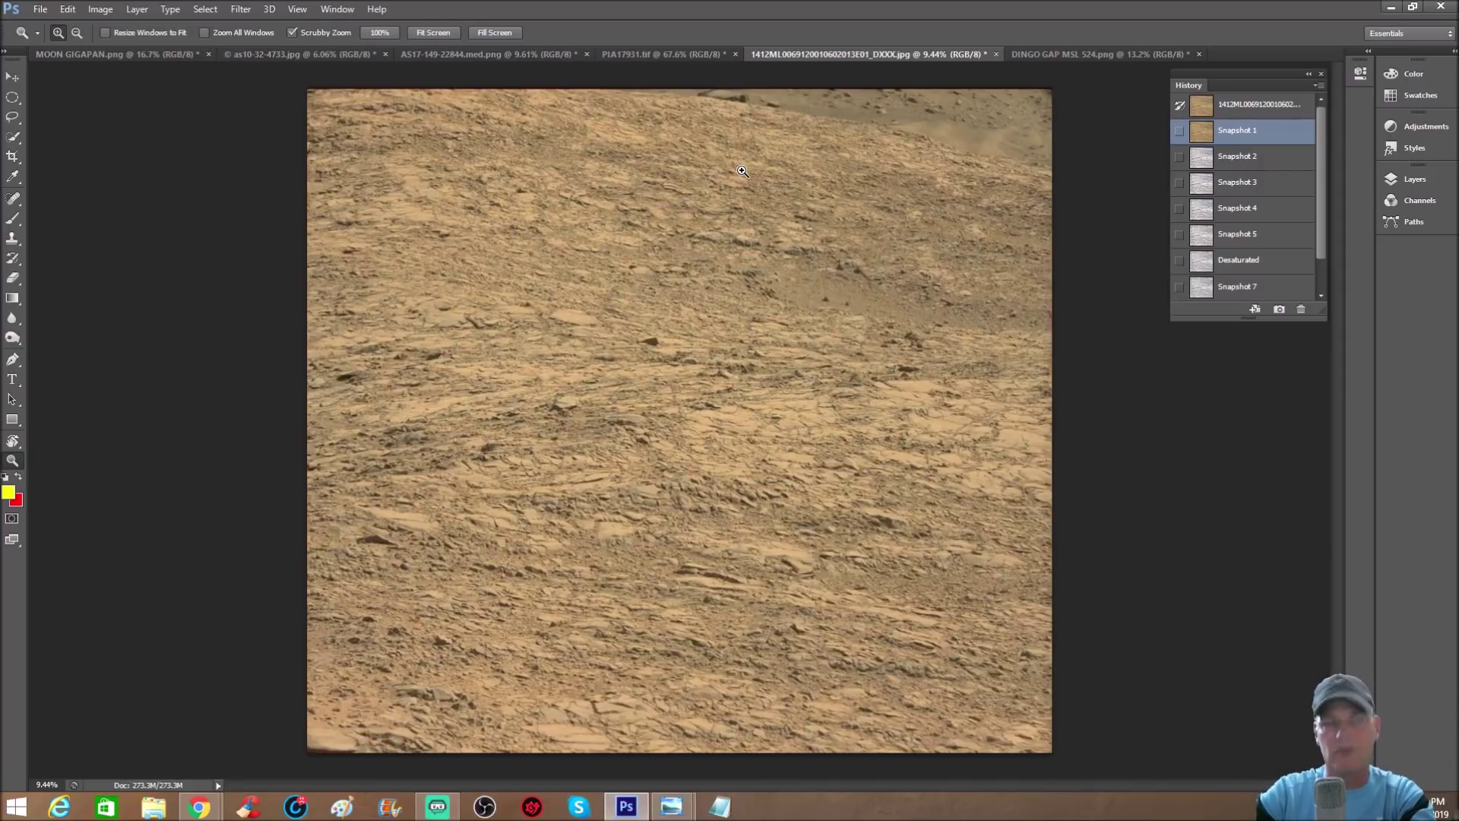
Step: Zoom in closely on the box-like rock on the horizon
{"action": "left_click_drag", "start_coordinate": [711, 217], "coordinate": [771, 113]}
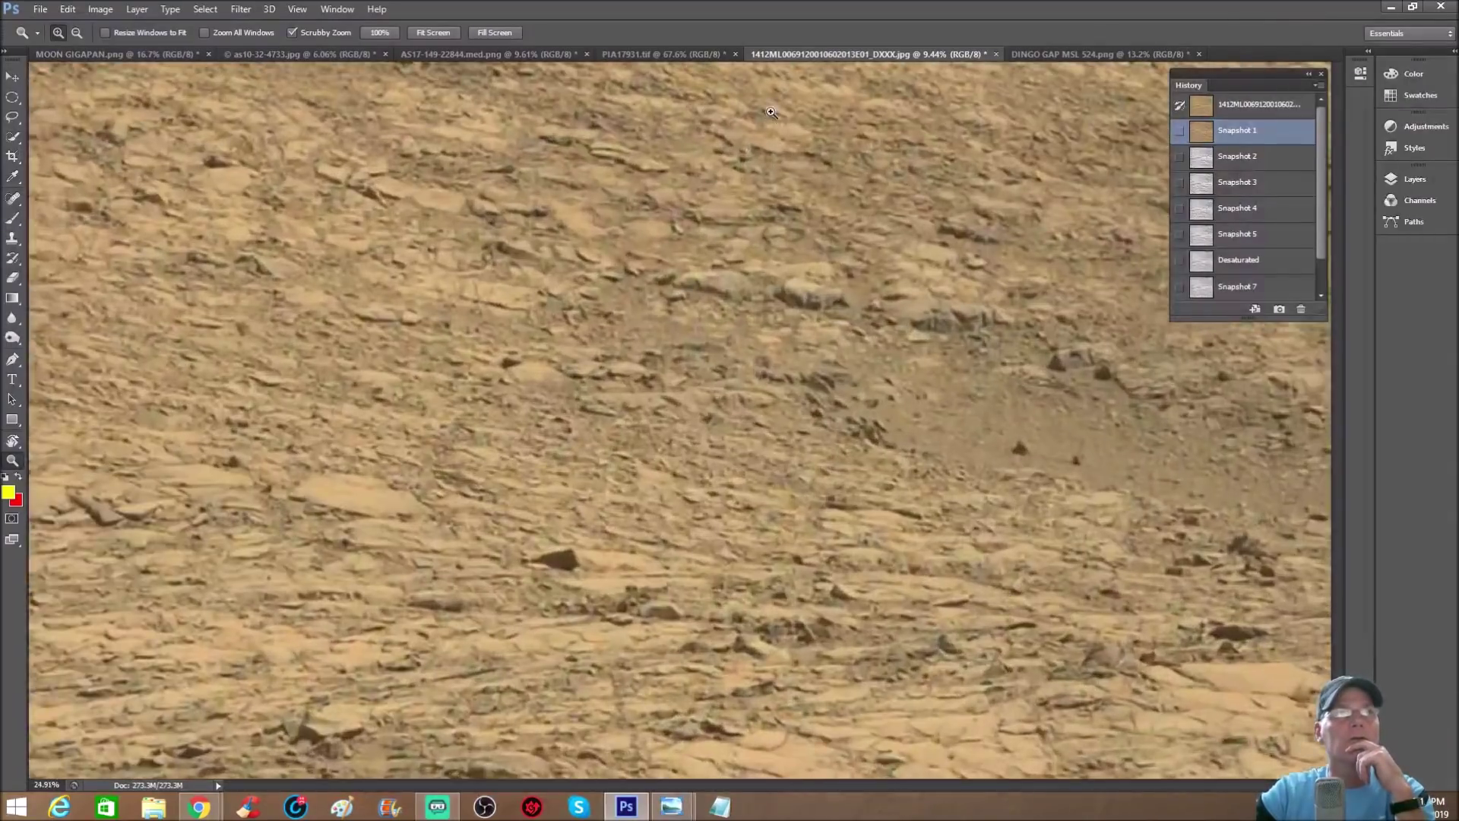
{"action": "scroll", "coordinate": [836, 205], "scroll_direction": "up", "scroll_amount": 5}
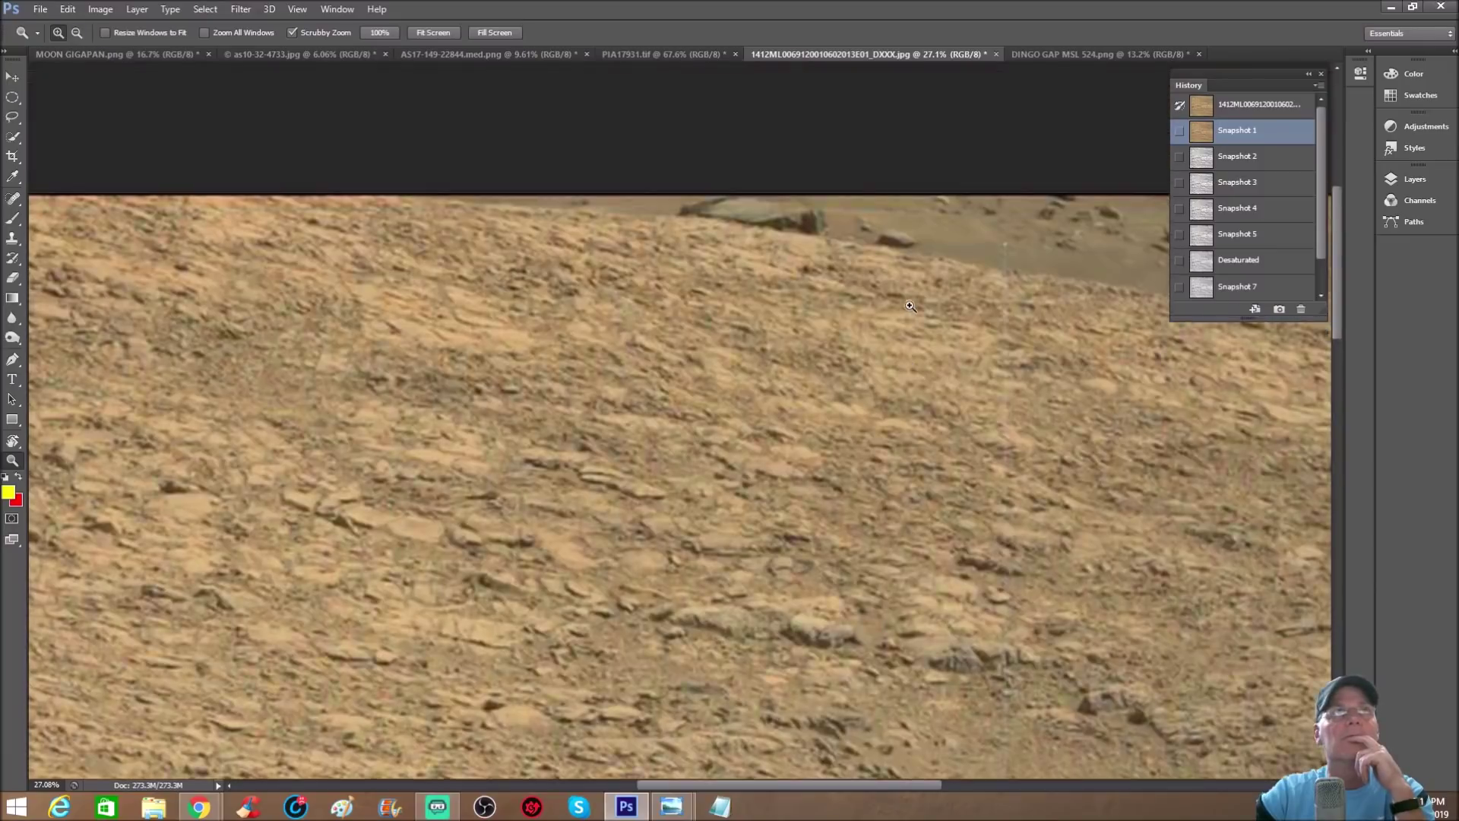
{"action": "scroll", "coordinate": [910, 305], "scroll_direction": "up", "scroll_amount": 3}
{"action": "left_click_drag", "start_coordinate": [867, 236], "coordinate": [880, 222]}
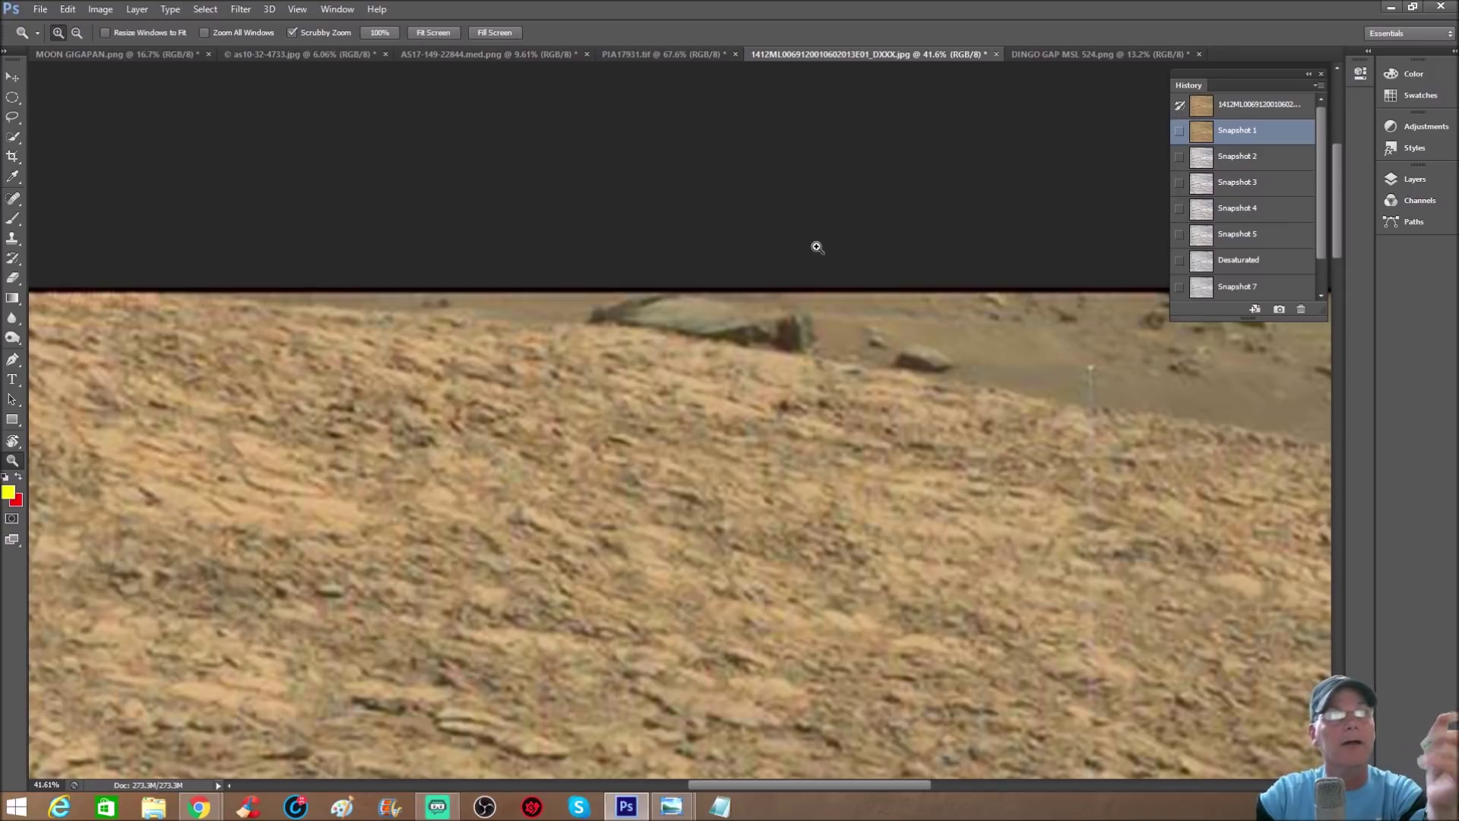
{"action": "left_click_drag", "start_coordinate": [849, 277], "coordinate": [867, 231]}
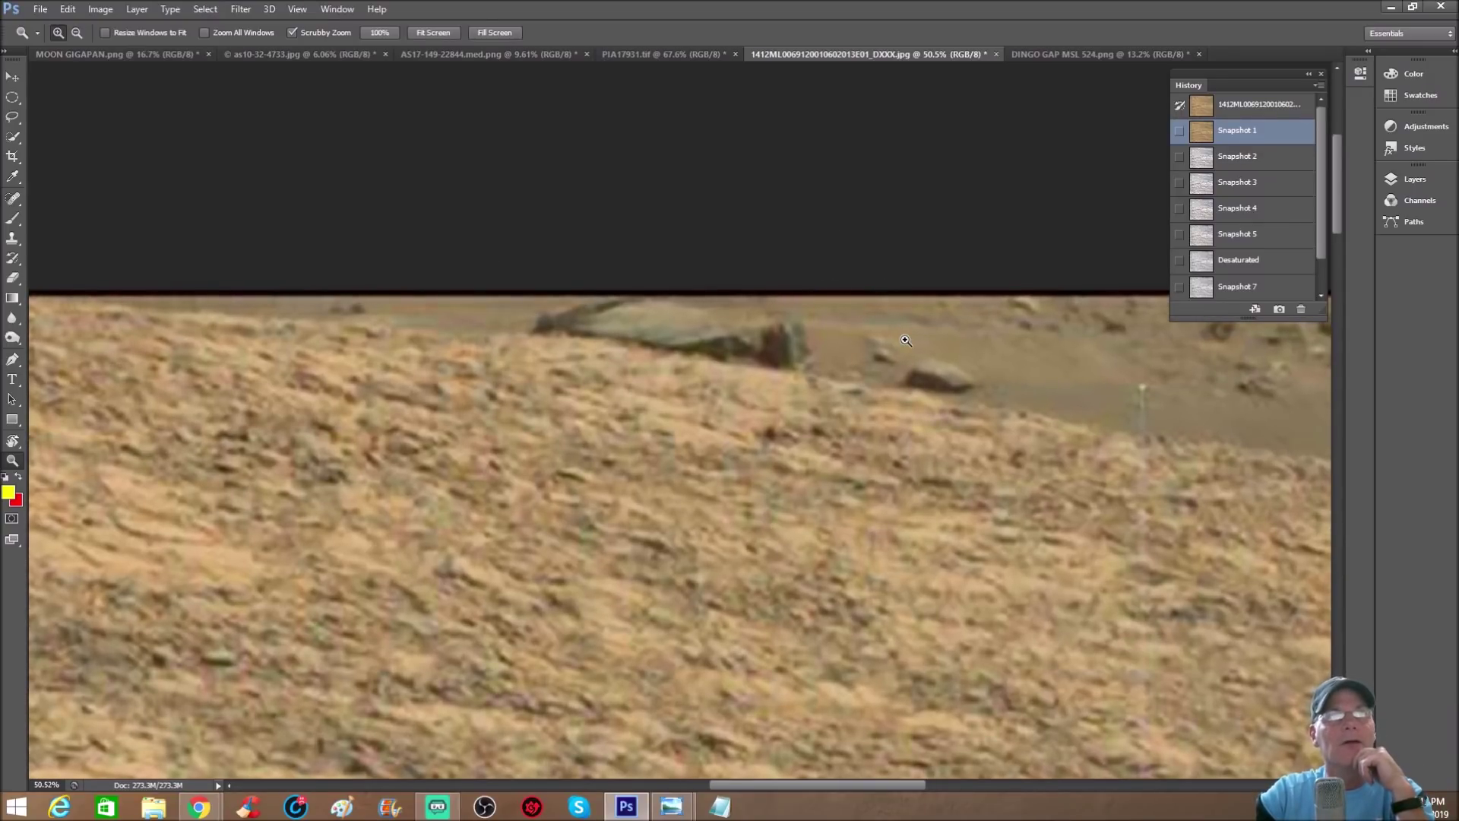
{"action": "left_click_drag", "start_coordinate": [907, 341], "coordinate": [940, 410]}
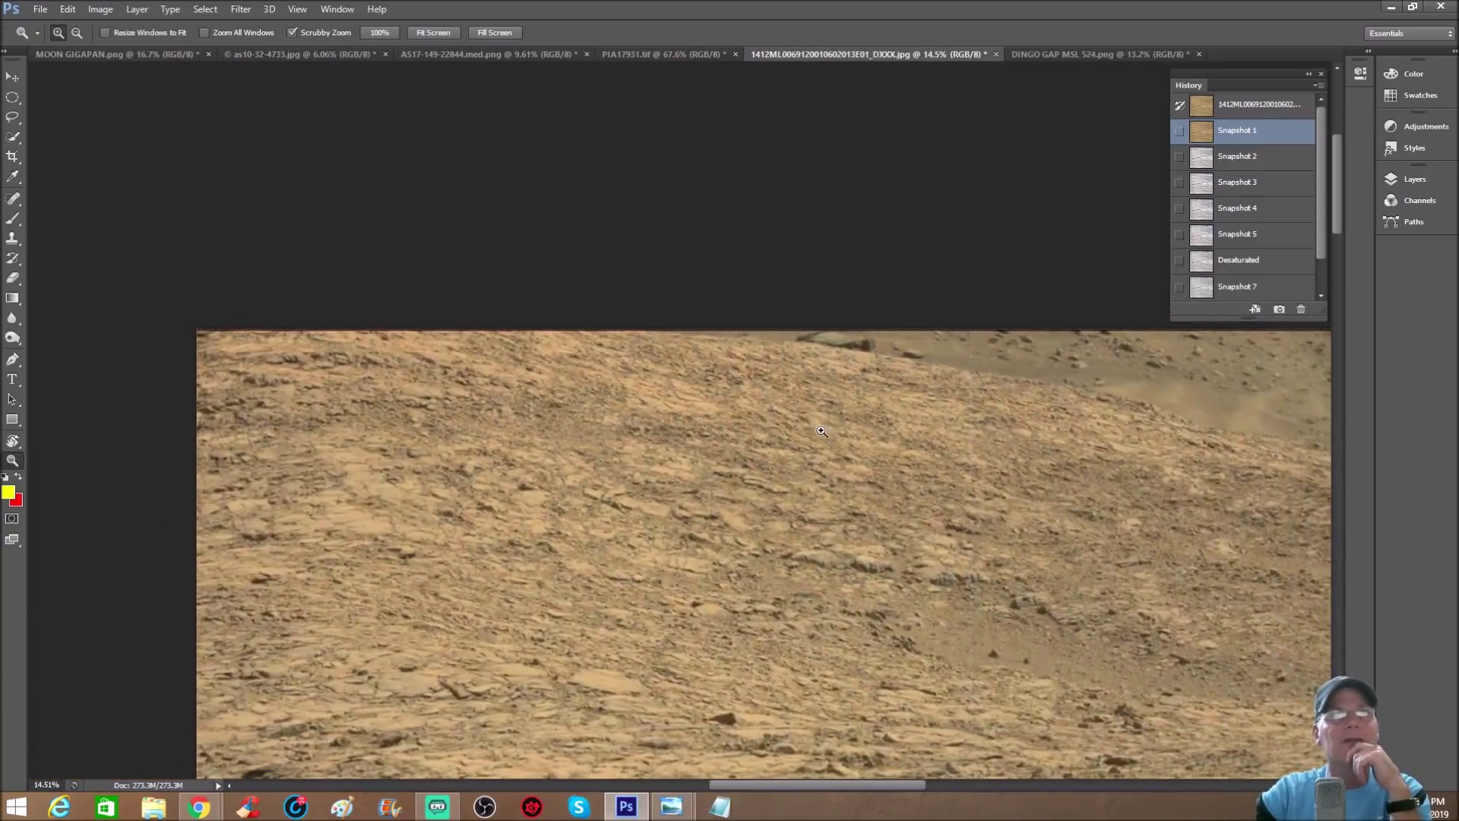
{"action": "scroll", "coordinate": [940, 409], "scroll_direction": "down", "scroll_amount": 6}
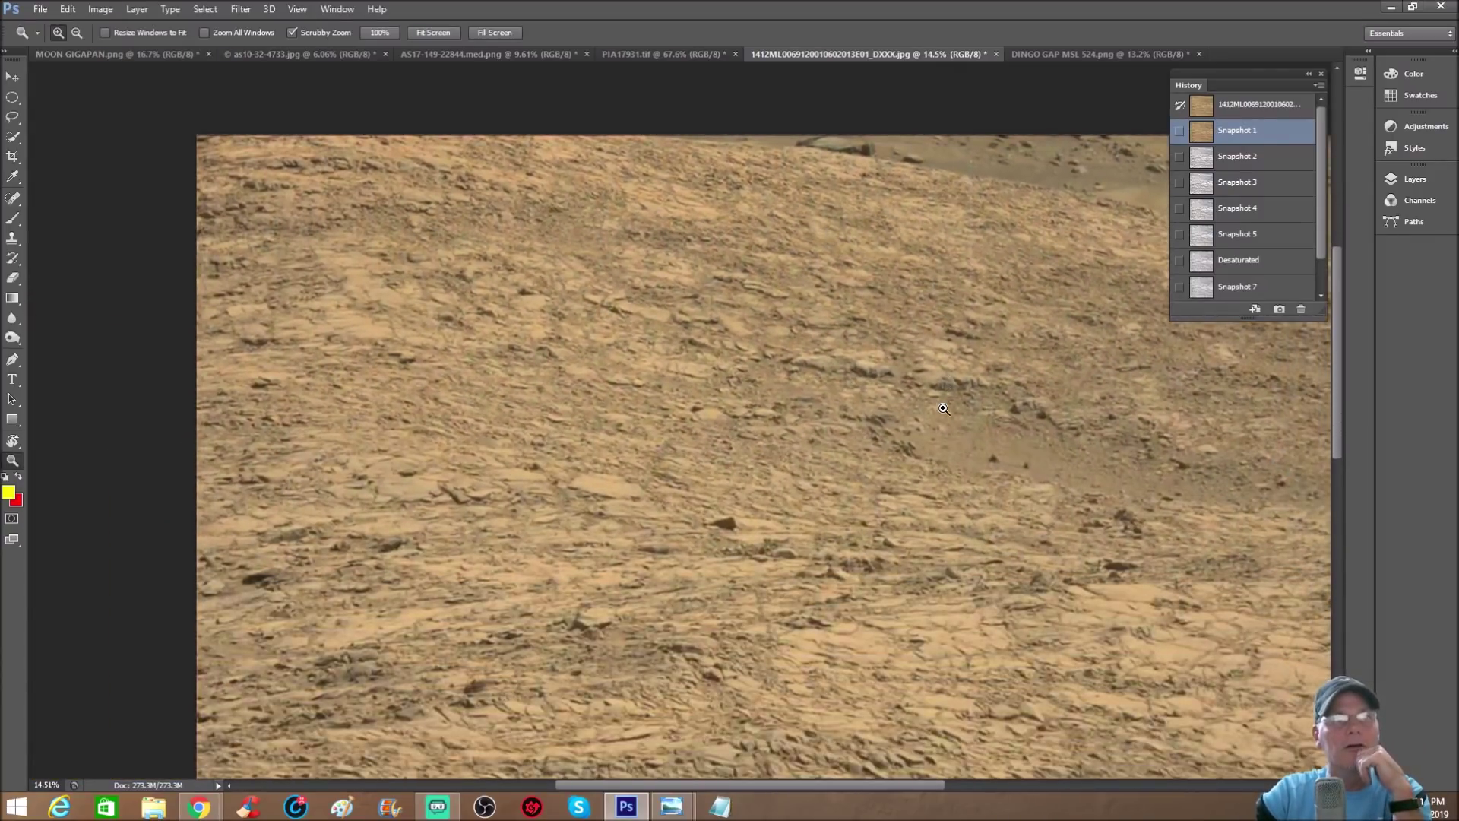
{"action": "mouse_move", "coordinate": [897, 786]}
{"action": "left_mouse_down"}
{"action": "mouse_move", "coordinate": [944, 783]}
{"action": "mouse_move", "coordinate": [901, 786]}
{"action": "left_mouse_up"}
{"action": "scroll", "coordinate": [893, 283], "scroll_direction": "up", "scroll_amount": 7}
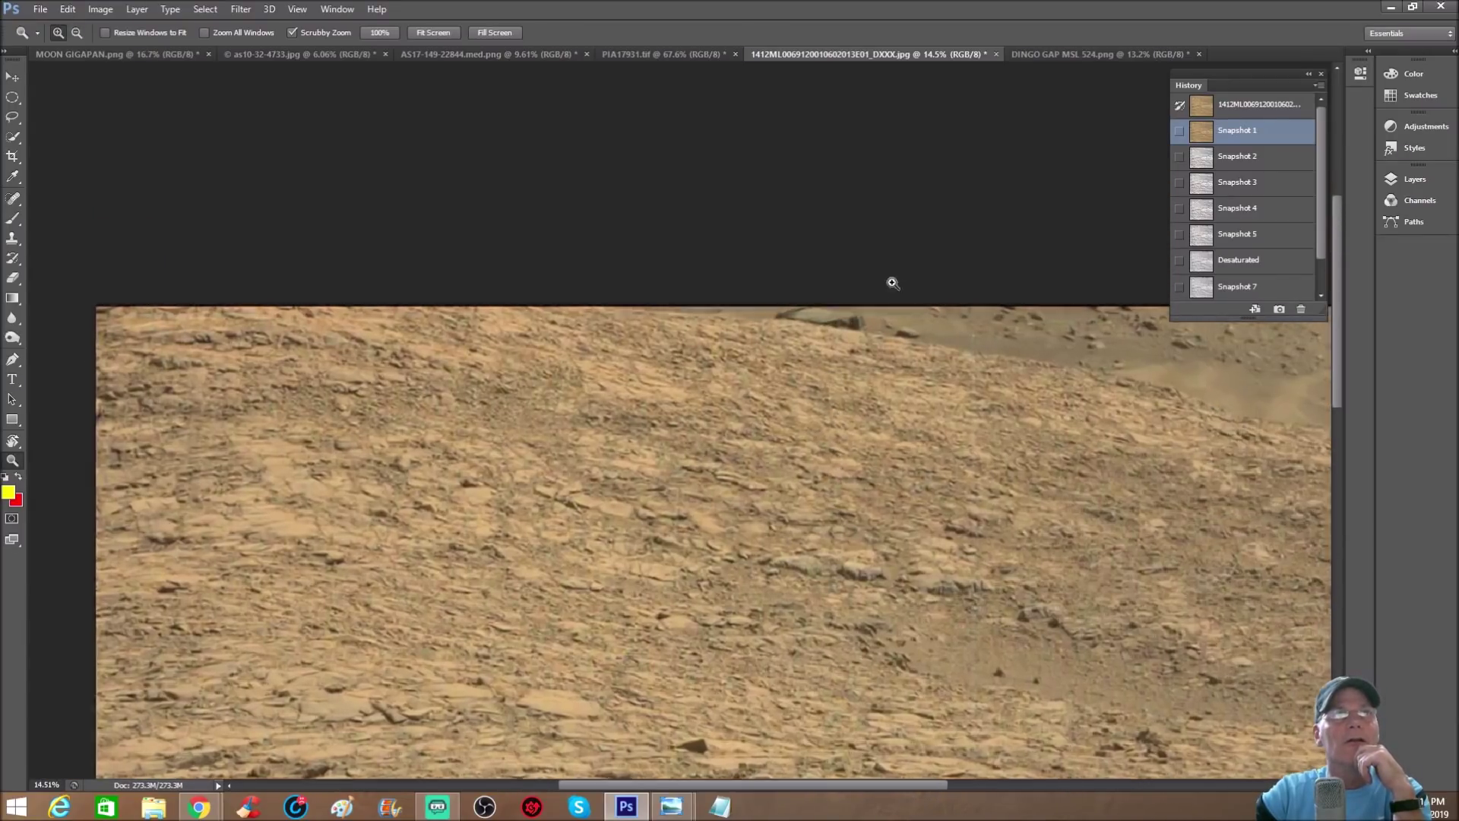
{"action": "left_click_drag", "start_coordinate": [893, 283], "coordinate": [959, 106]}
Step: Trace the rock's lower edge with the yellow brush, undoing a stray middle stroke
{"action": "key", "text": "b"}
{"action": "left_click", "coordinate": [546, 346]}
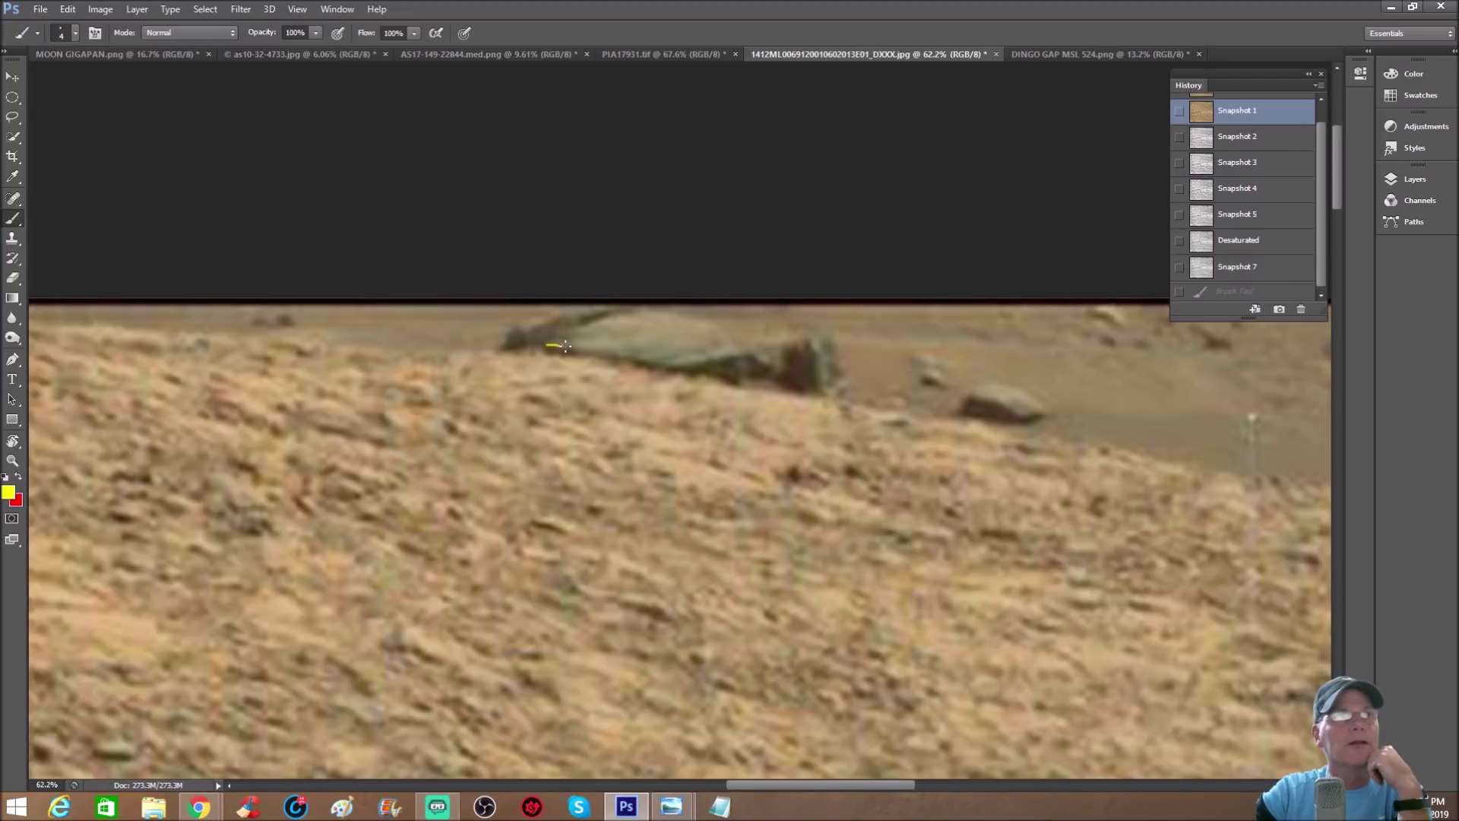
{"action": "mouse_move", "coordinate": [565, 347]}
{"action": "left_mouse_down"}
{"action": "mouse_move", "coordinate": [674, 369]}
{"action": "mouse_move", "coordinate": [808, 342]}
{"action": "mouse_move", "coordinate": [823, 397]}
{"action": "left_mouse_up"}
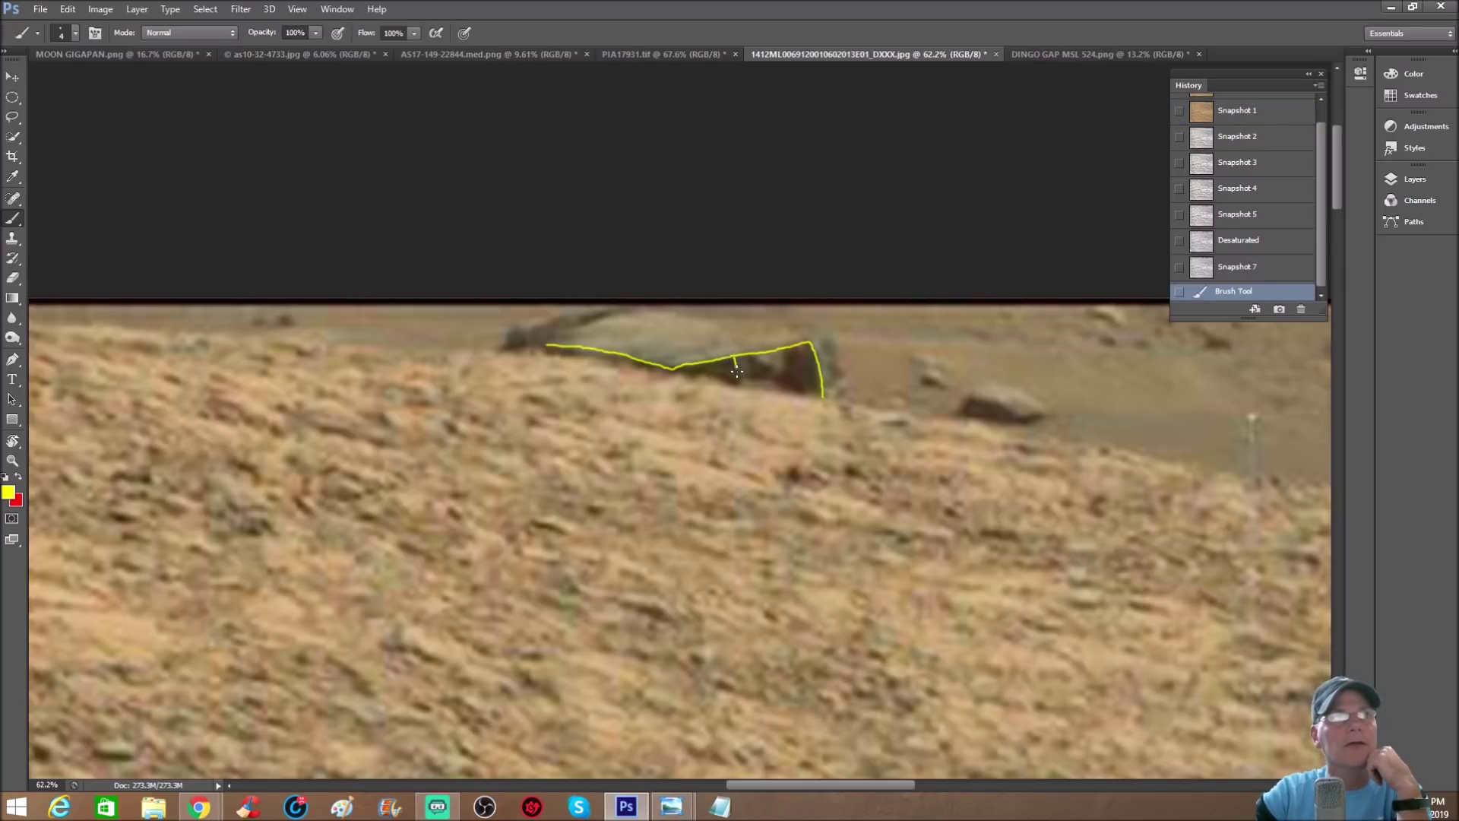
{"action": "left_click_drag", "start_coordinate": [738, 382], "coordinate": [771, 388]}
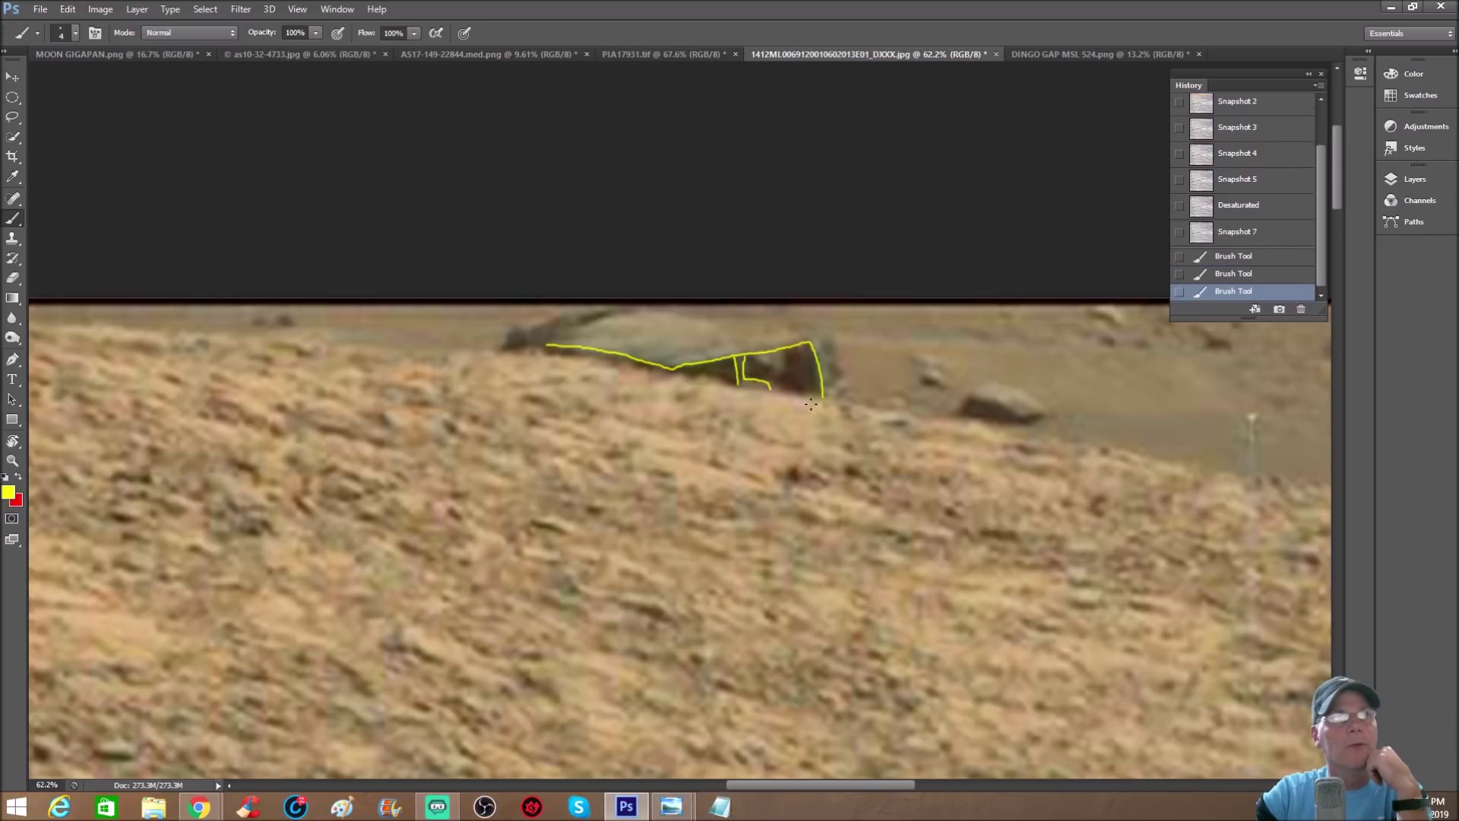
{"action": "left_click", "coordinate": [1251, 275]}
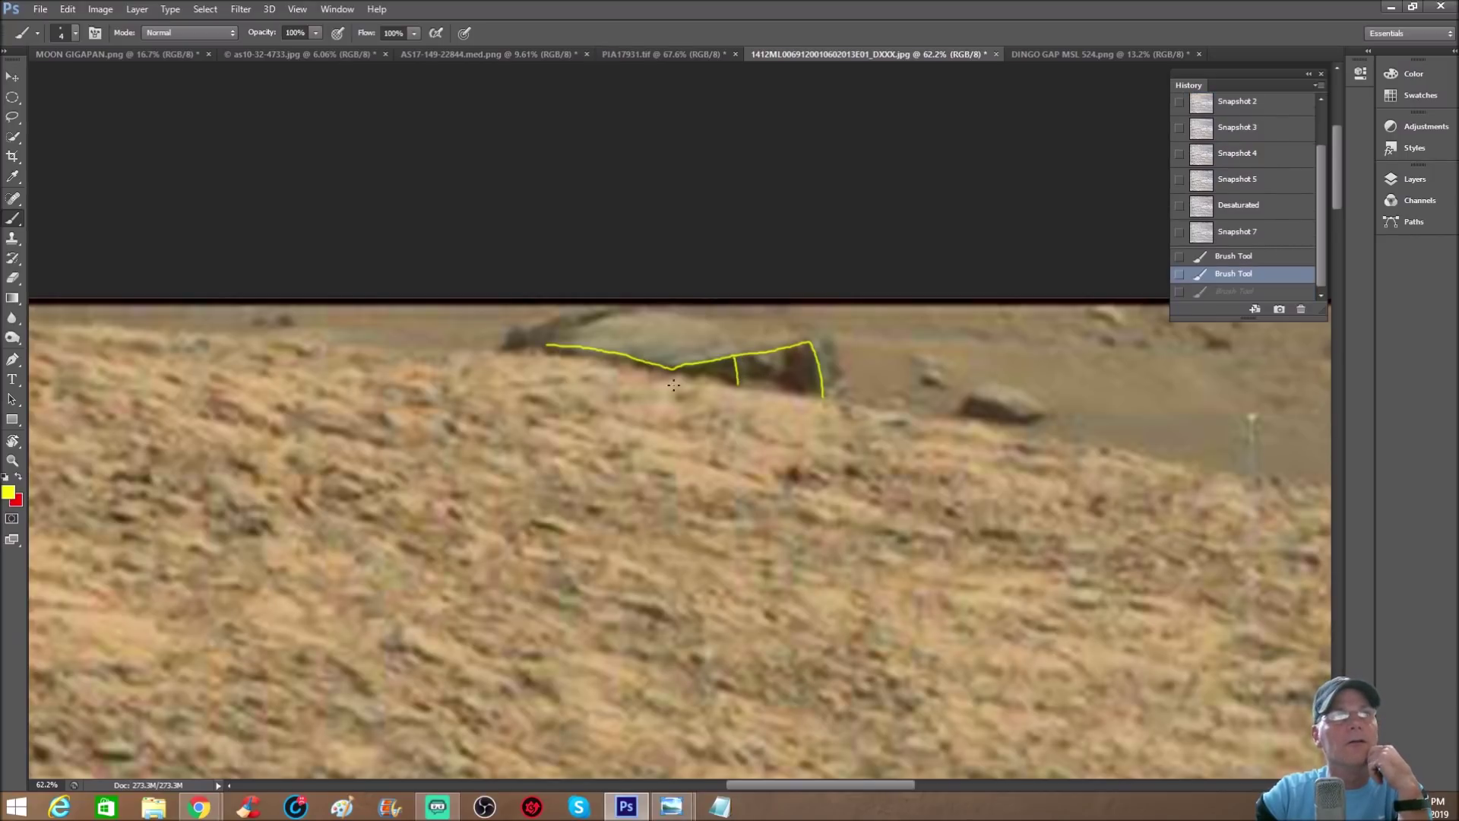
{"action": "mouse_move", "coordinate": [640, 373]}
{"action": "left_mouse_down"}
{"action": "mouse_move", "coordinate": [808, 389]}
{"action": "mouse_move", "coordinate": [743, 389]}
{"action": "left_mouse_up"}
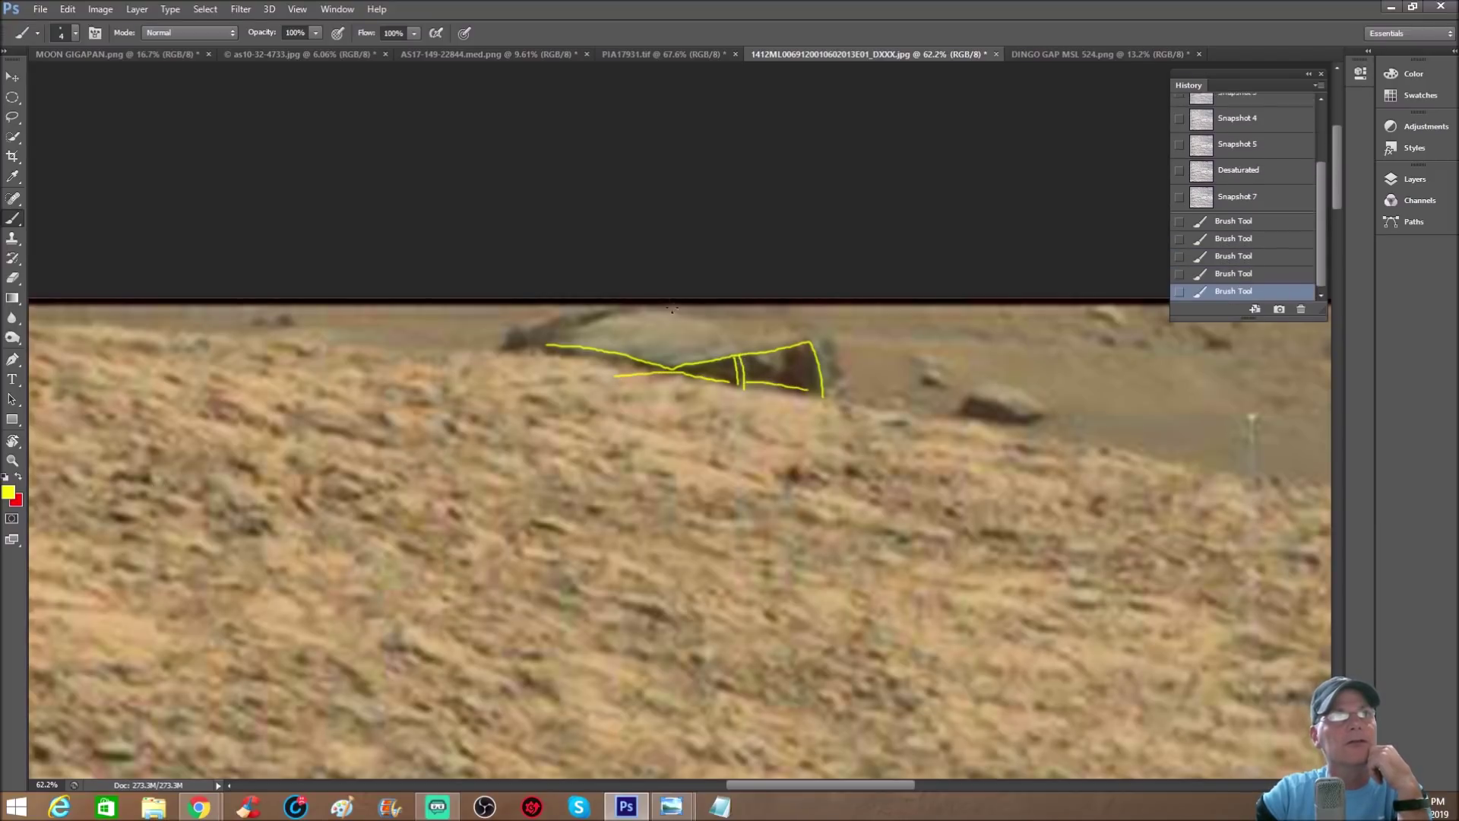
Step: Trace the rock's top edge and both ends in yellow, then revert to Snapshot 2
{"action": "mouse_move", "coordinate": [650, 307]}
{"action": "left_mouse_down"}
{"action": "mouse_move", "coordinate": [828, 337]}
{"action": "mouse_move", "coordinate": [852, 394]}
{"action": "left_mouse_up"}
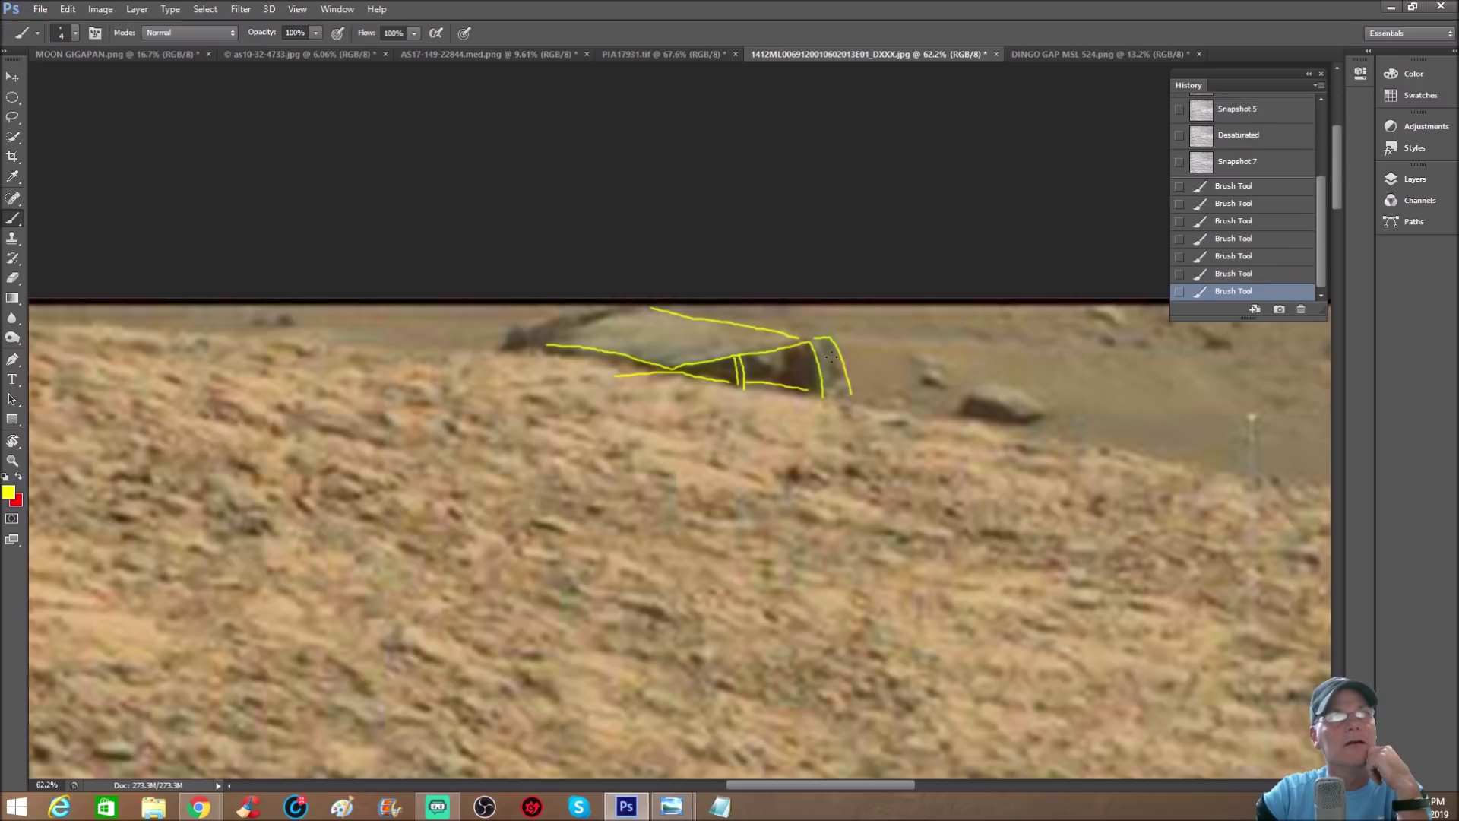
{"action": "mouse_move", "coordinate": [822, 343]}
{"action": "left_mouse_down"}
{"action": "mouse_move", "coordinate": [826, 374]}
{"action": "mouse_move", "coordinate": [842, 374]}
{"action": "left_mouse_up"}
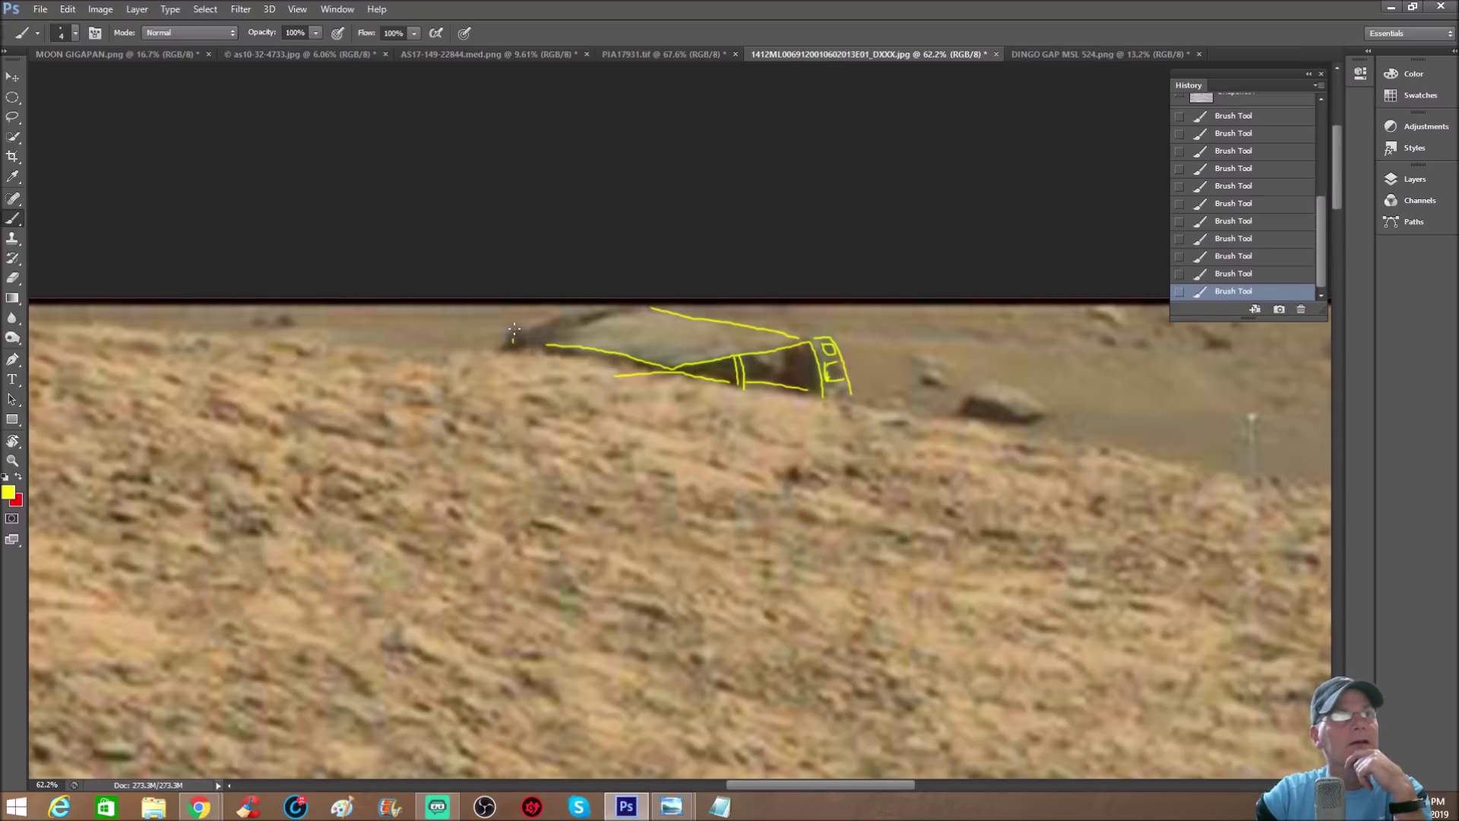
{"action": "left_click_drag", "start_coordinate": [513, 342], "coordinate": [545, 319]}
{"action": "left_click_drag", "start_coordinate": [532, 340], "coordinate": [553, 322]}
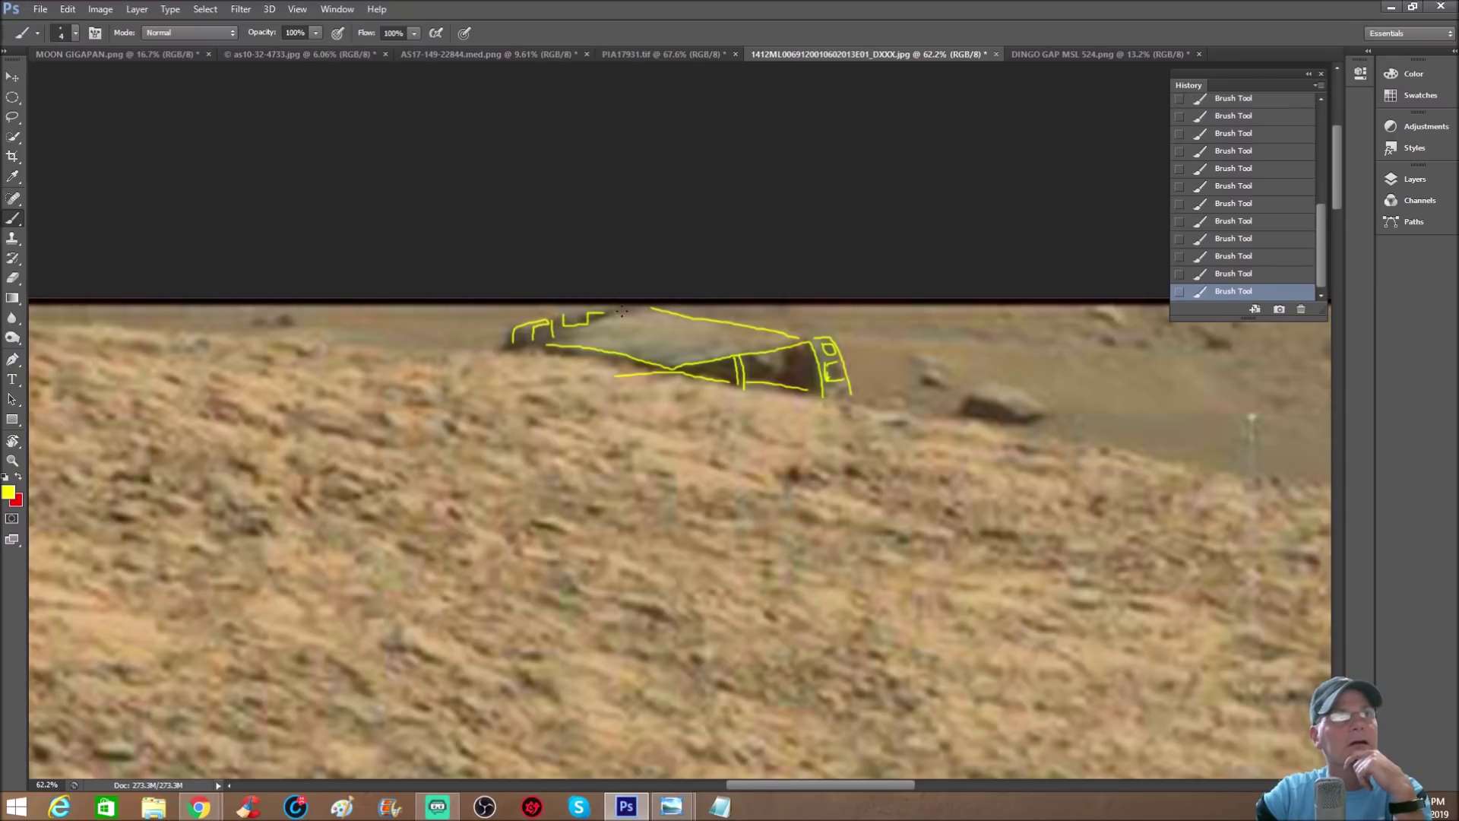
{"action": "left_click_drag", "start_coordinate": [621, 311], "coordinate": [654, 309]}
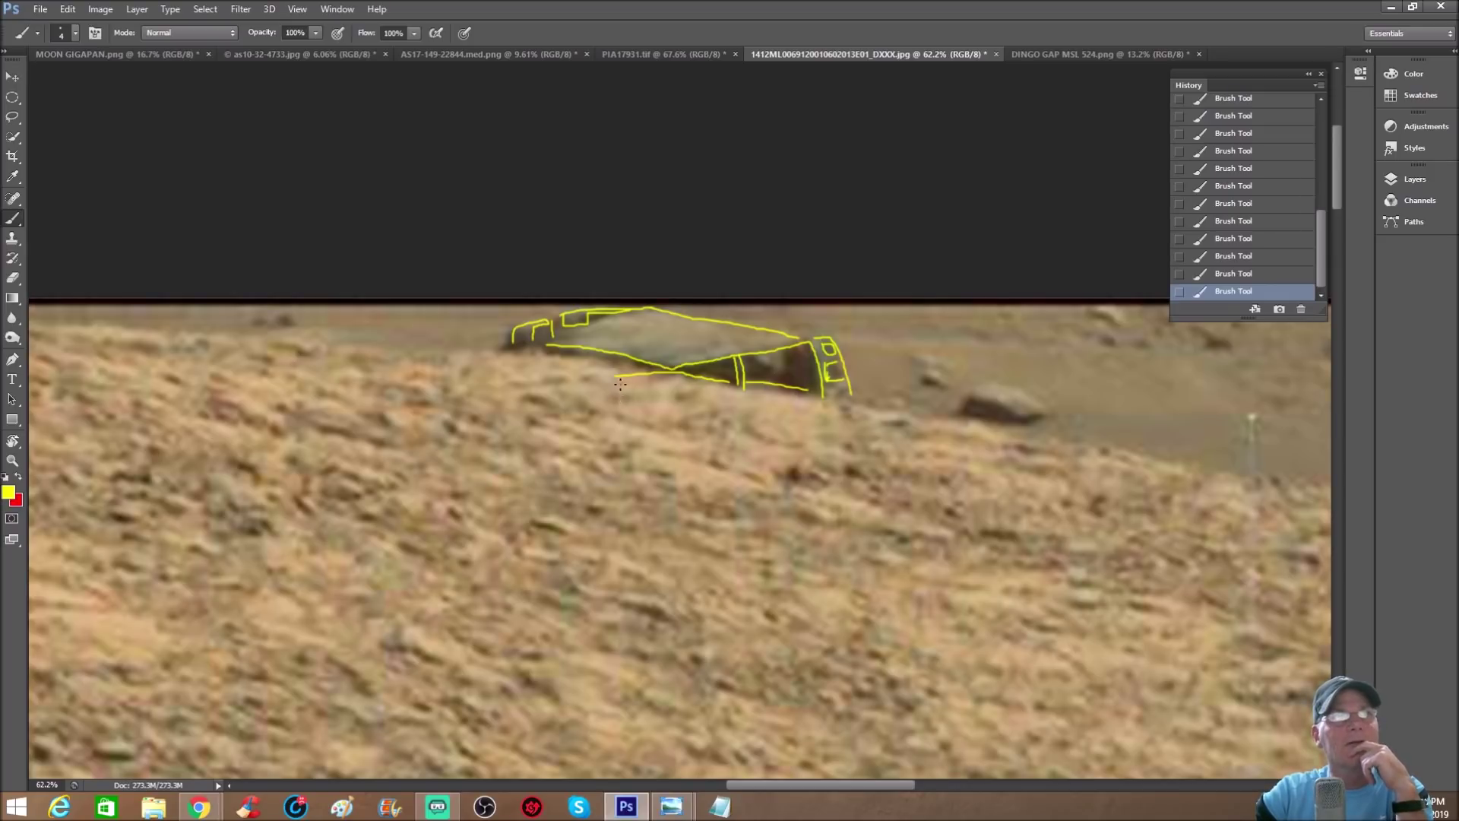
{"action": "left_click_drag", "start_coordinate": [696, 386], "coordinate": [820, 393]}
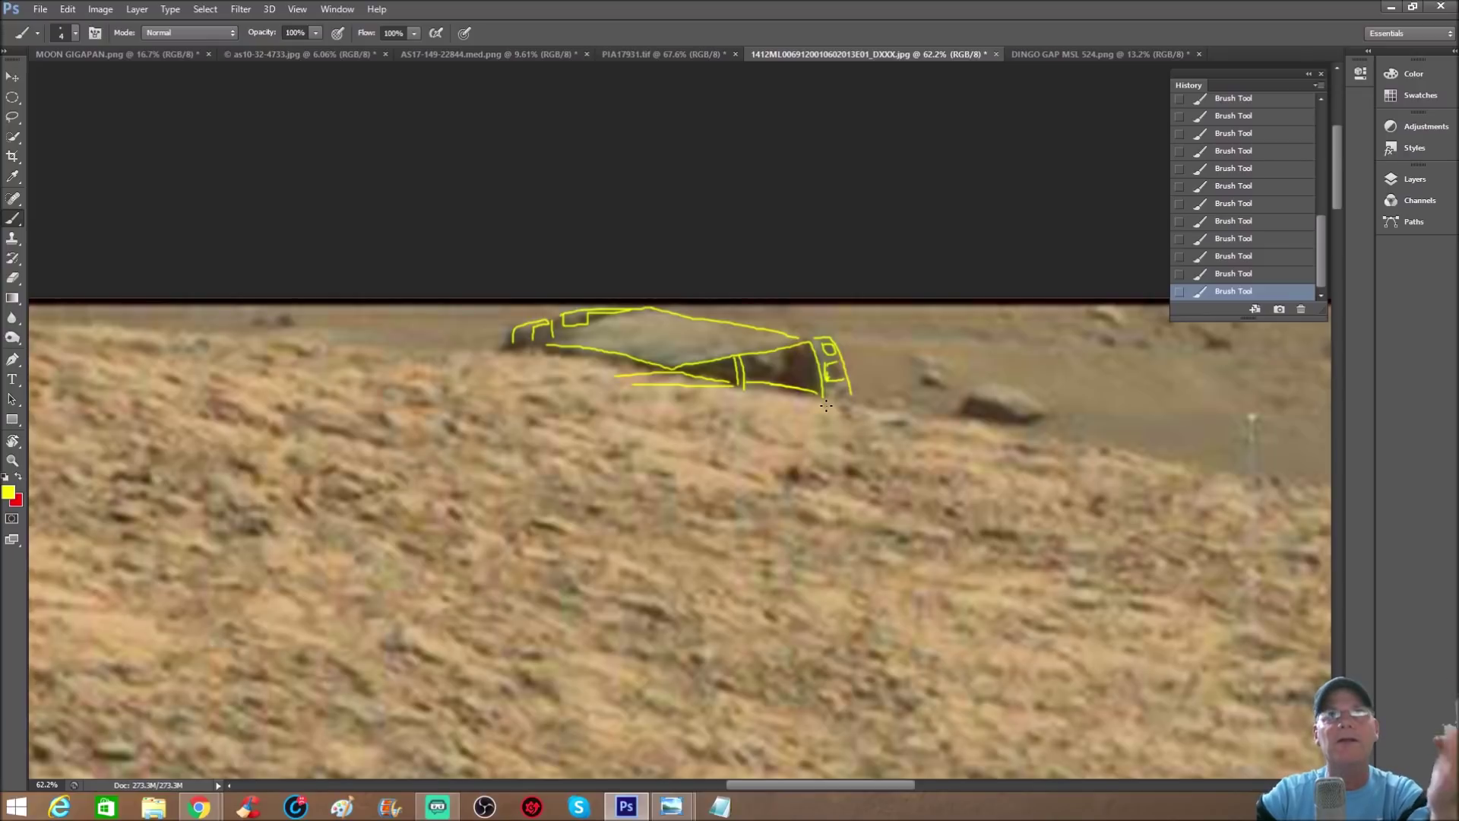
{"action": "scroll", "coordinate": [1192, 243], "scroll_direction": "up", "scroll_amount": 10}
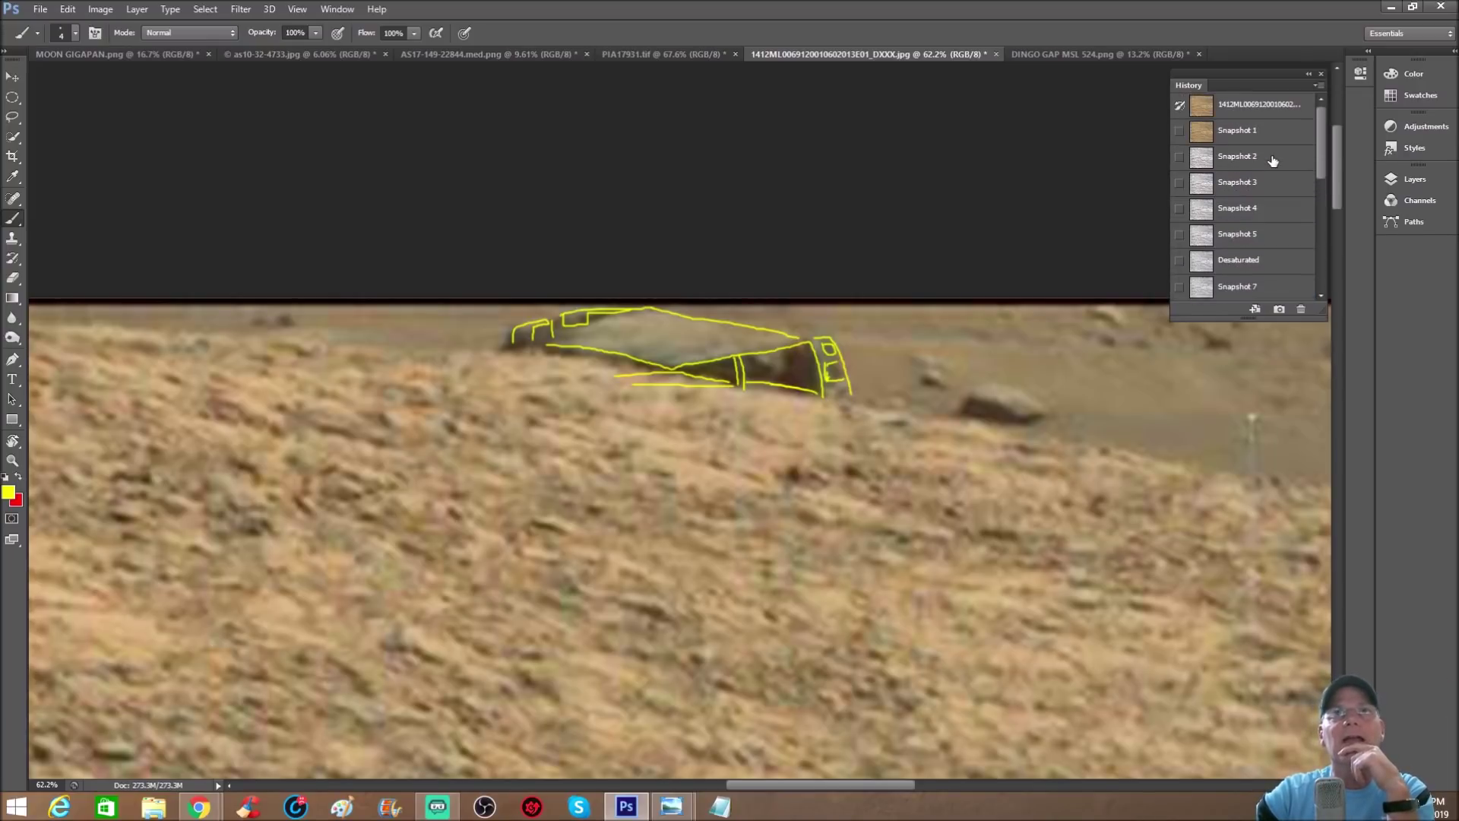
{"action": "left_click", "coordinate": [1271, 157]}
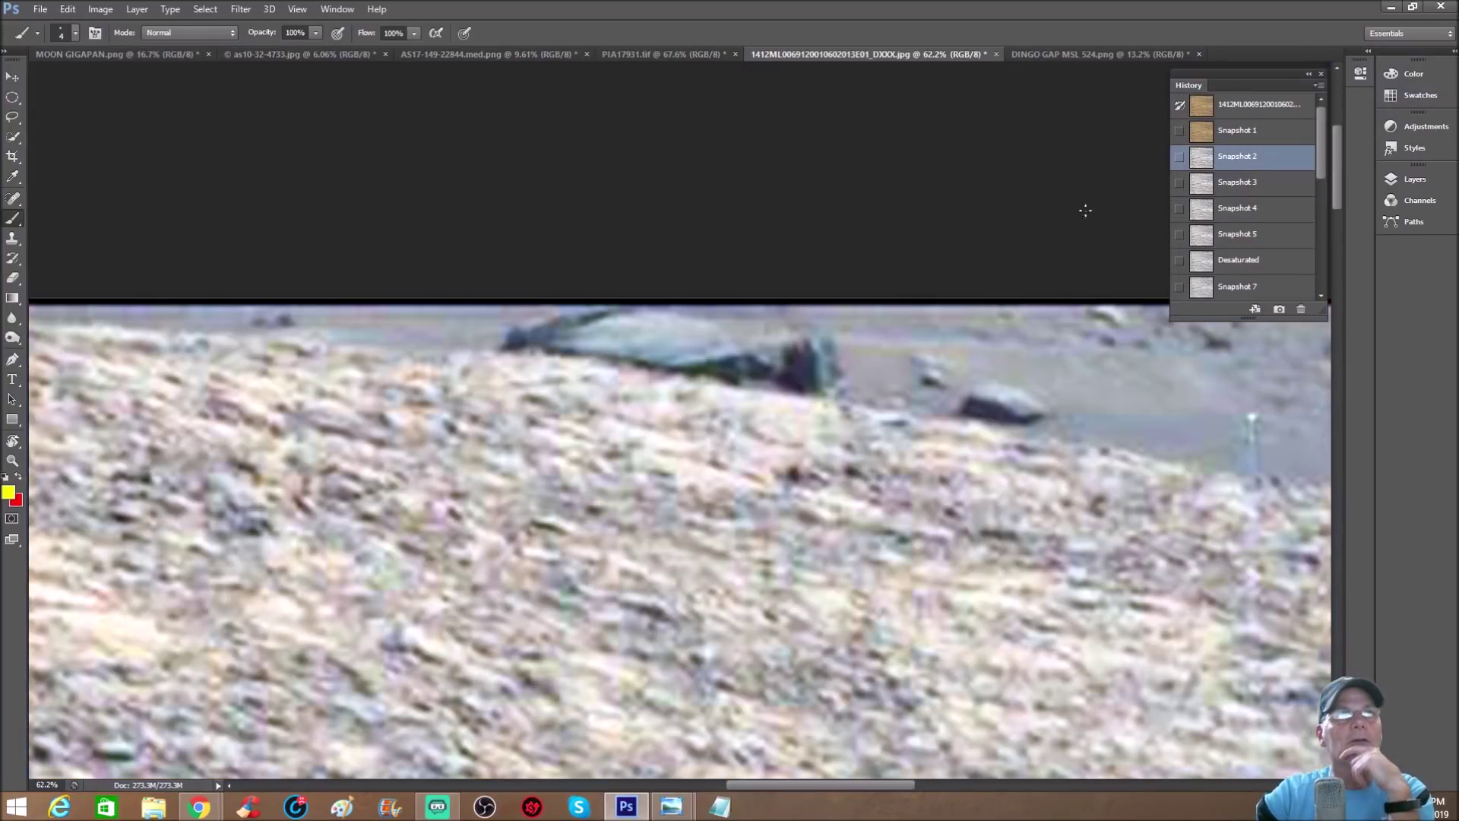
Step: Zoom in on the box-like rock with the Zoom tool
{"action": "left_click", "coordinate": [12, 461]}
{"action": "scroll", "coordinate": [809, 473], "scroll_direction": "down", "scroll_amount": 5}
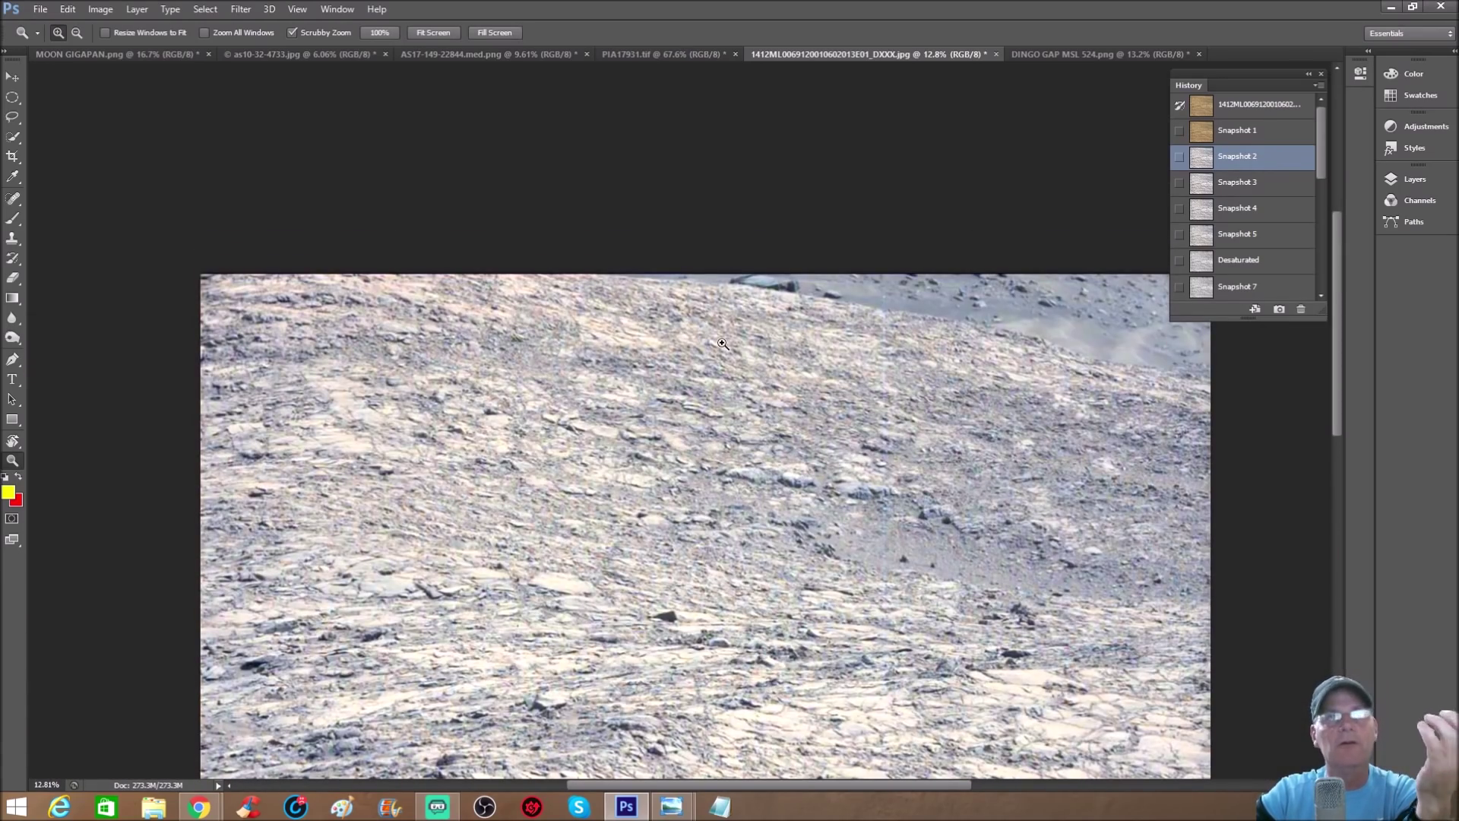
{"action": "scroll", "coordinate": [754, 272], "scroll_direction": "up", "scroll_amount": 2}
{"action": "scroll", "coordinate": [754, 271], "scroll_direction": "up", "scroll_amount": 4}
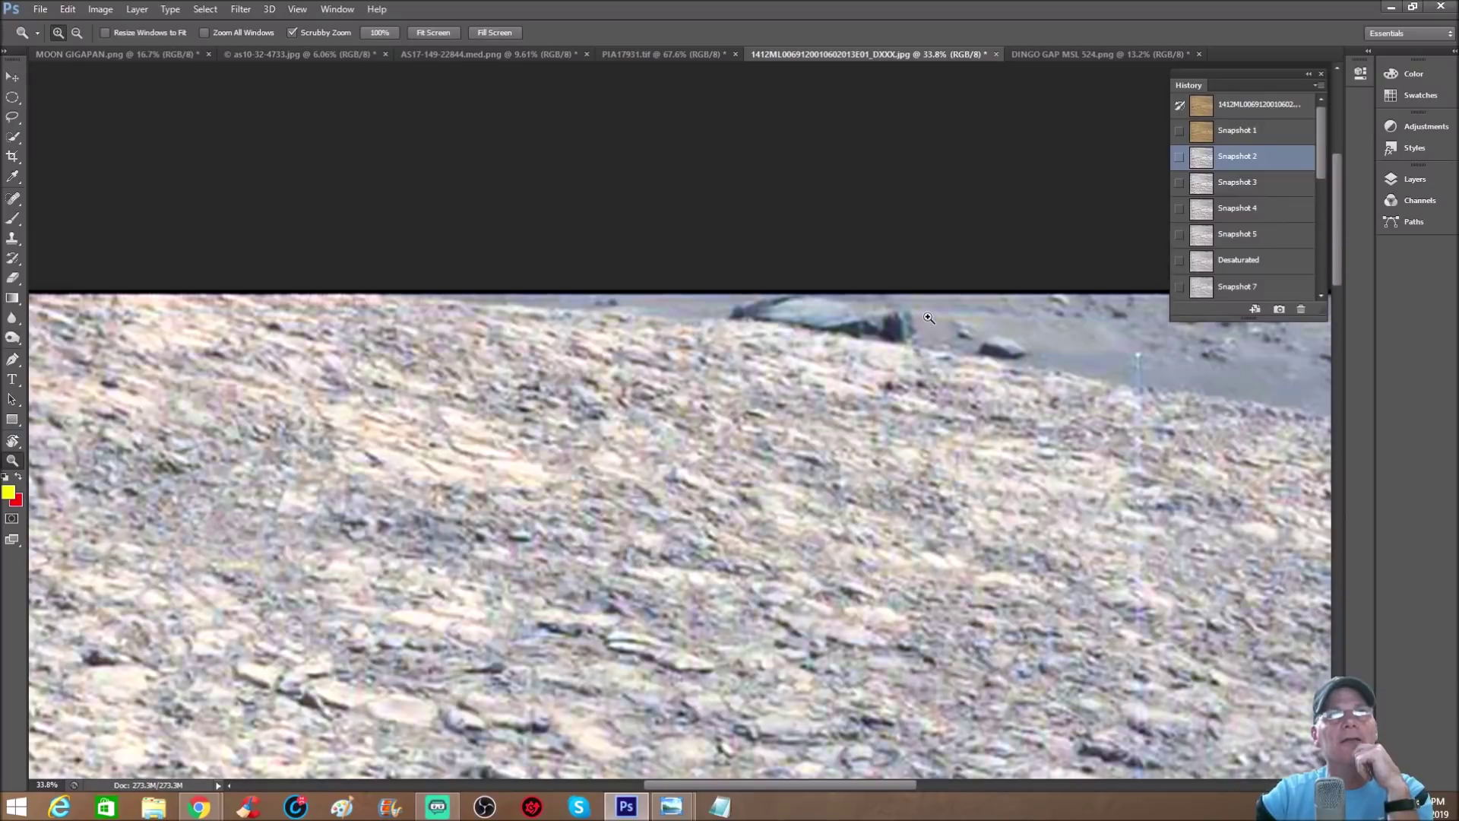
{"action": "scroll", "coordinate": [980, 380], "scroll_direction": "up", "scroll_amount": 3}
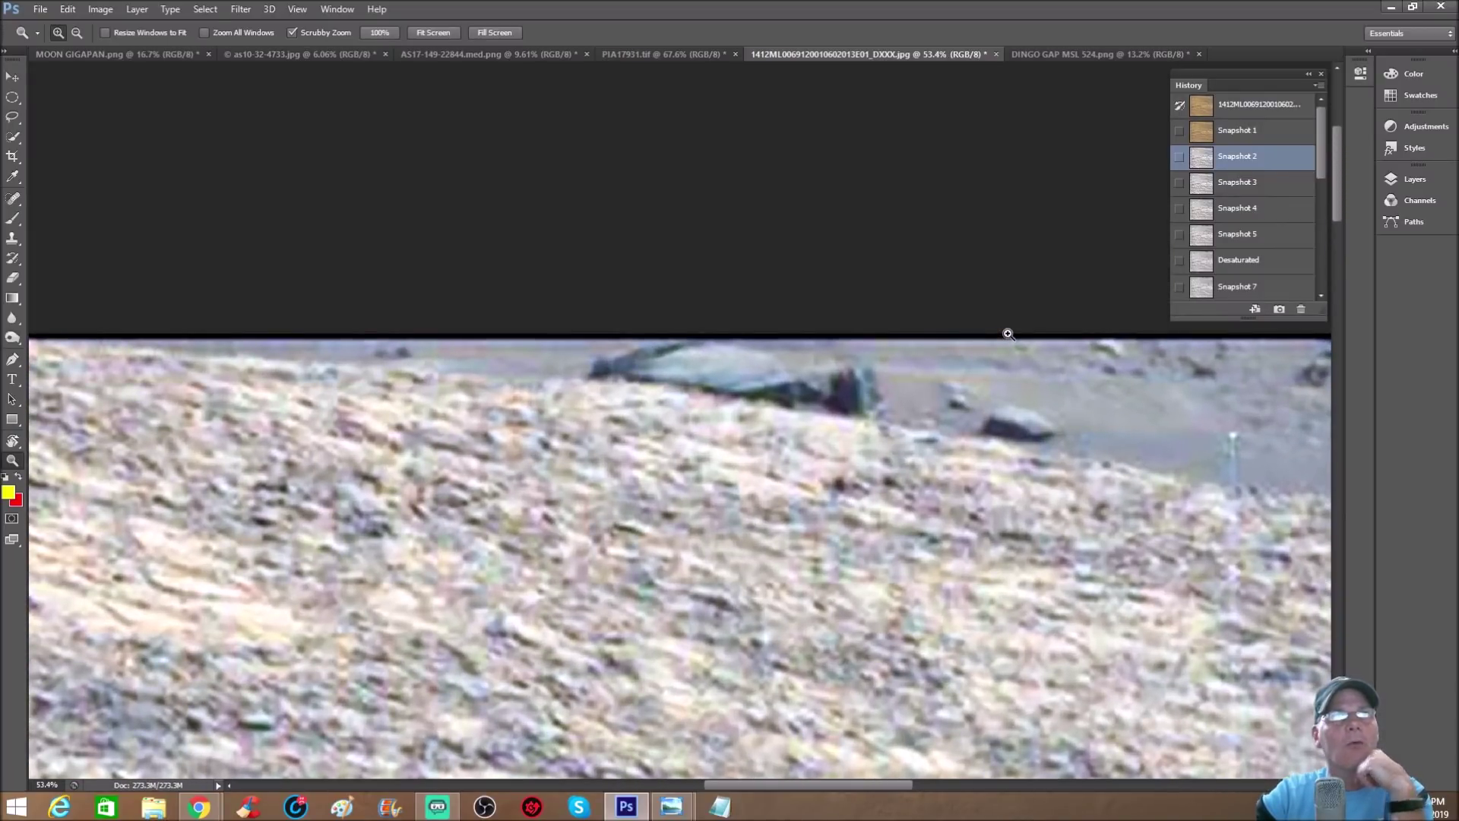
{"action": "scroll", "coordinate": [984, 315], "scroll_direction": "up", "scroll_amount": 1}
Step: Circle the rock's dark end in yellow and trace its top edge and base
{"action": "key", "text": "b"}
{"action": "mouse_move", "coordinate": [847, 351]}
{"action": "left_mouse_down"}
{"action": "mouse_move", "coordinate": [843, 443]}
{"action": "mouse_move", "coordinate": [863, 372]}
{"action": "mouse_move", "coordinate": [836, 351]}
{"action": "left_mouse_up"}
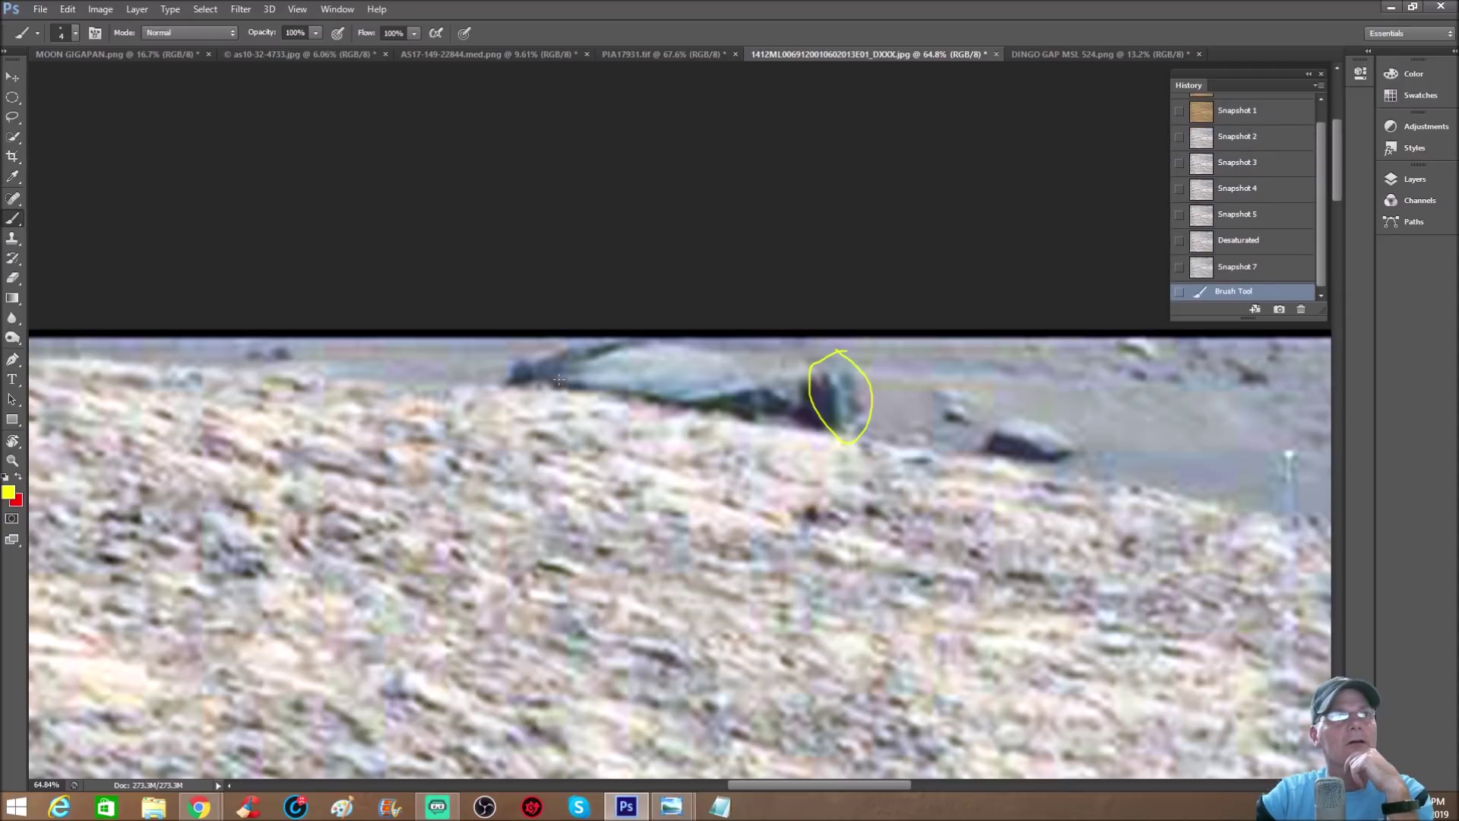
{"action": "mouse_move", "coordinate": [558, 379]}
{"action": "left_mouse_down"}
{"action": "mouse_move", "coordinate": [686, 407]}
{"action": "mouse_move", "coordinate": [834, 374]}
{"action": "left_mouse_up"}
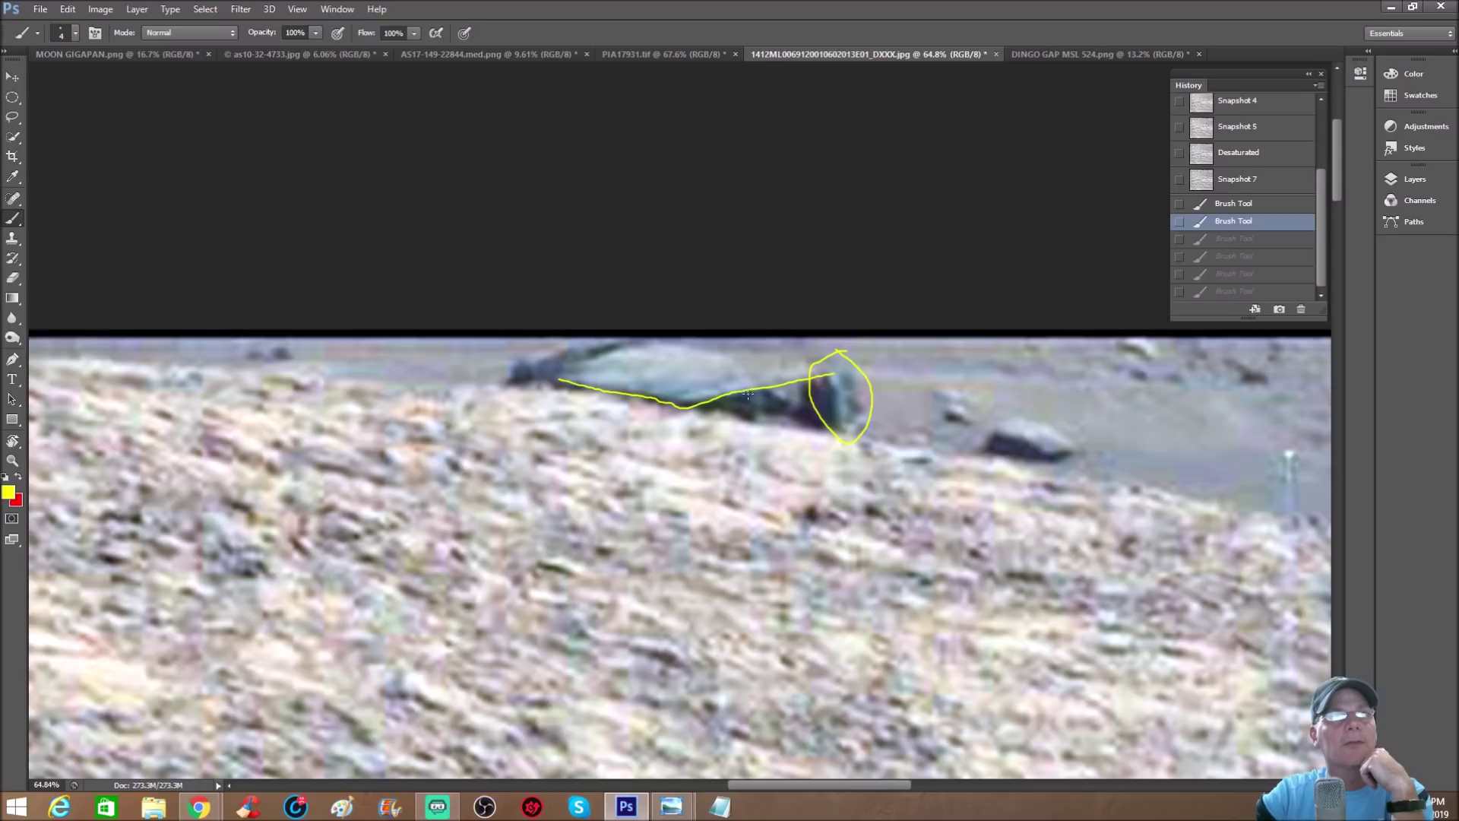
{"action": "left_click_drag", "start_coordinate": [749, 392], "coordinate": [762, 416]}
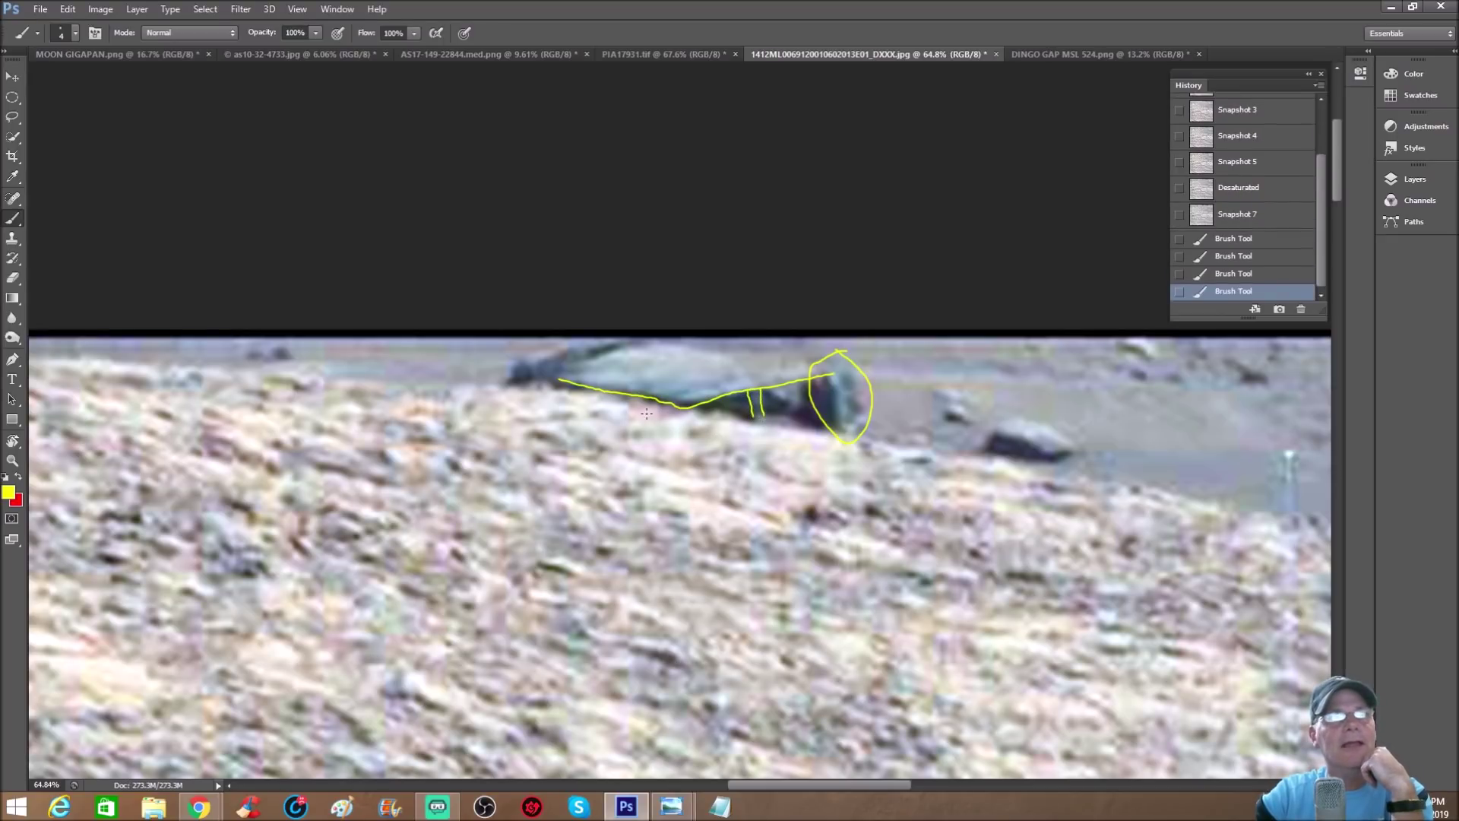
{"action": "mouse_move", "coordinate": [647, 413]}
{"action": "left_mouse_down"}
{"action": "mouse_move", "coordinate": [732, 408]}
{"action": "mouse_move", "coordinate": [857, 443]}
{"action": "left_mouse_up"}
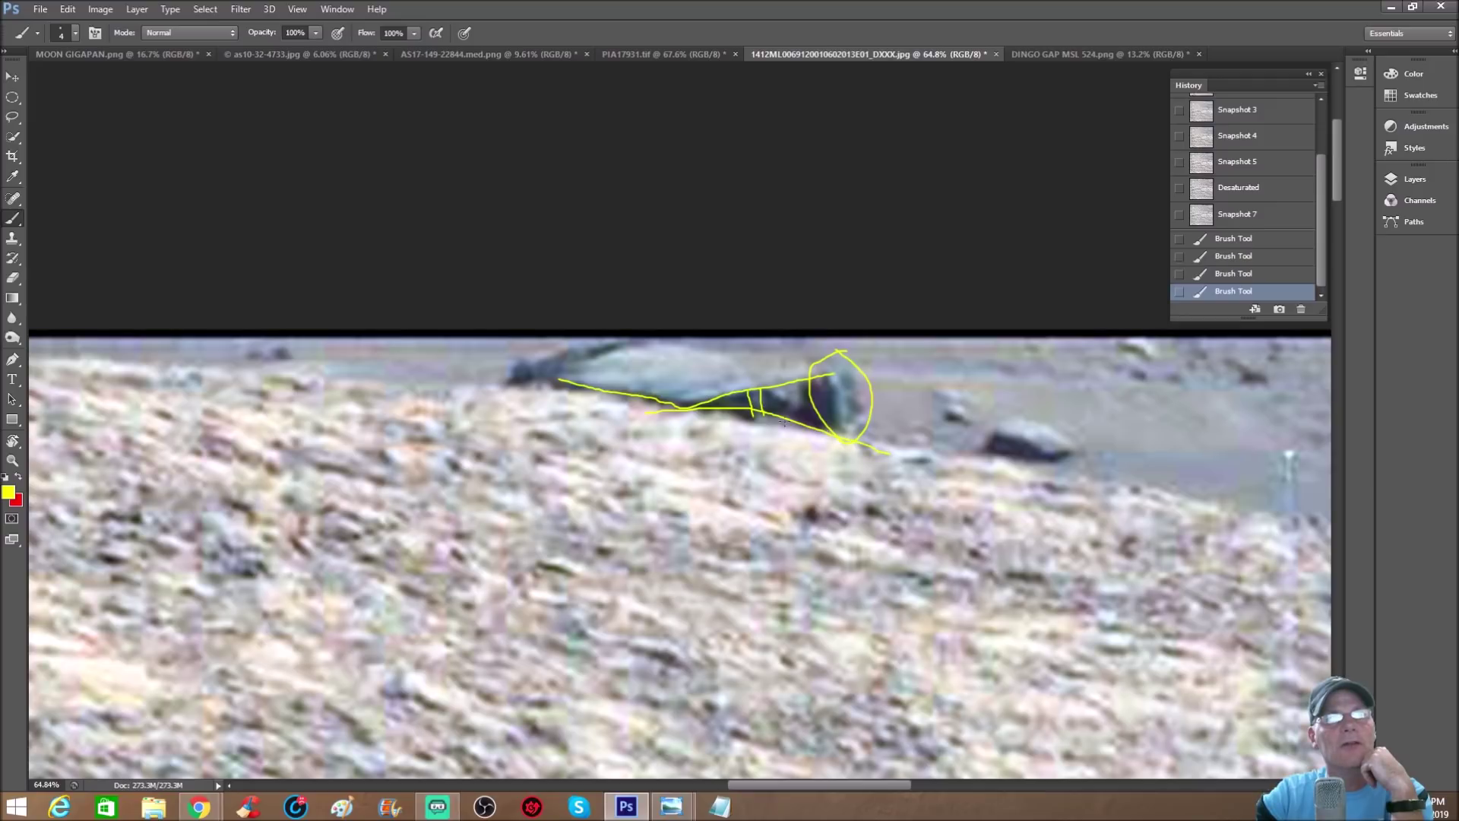
{"action": "left_click", "coordinate": [1262, 277]}
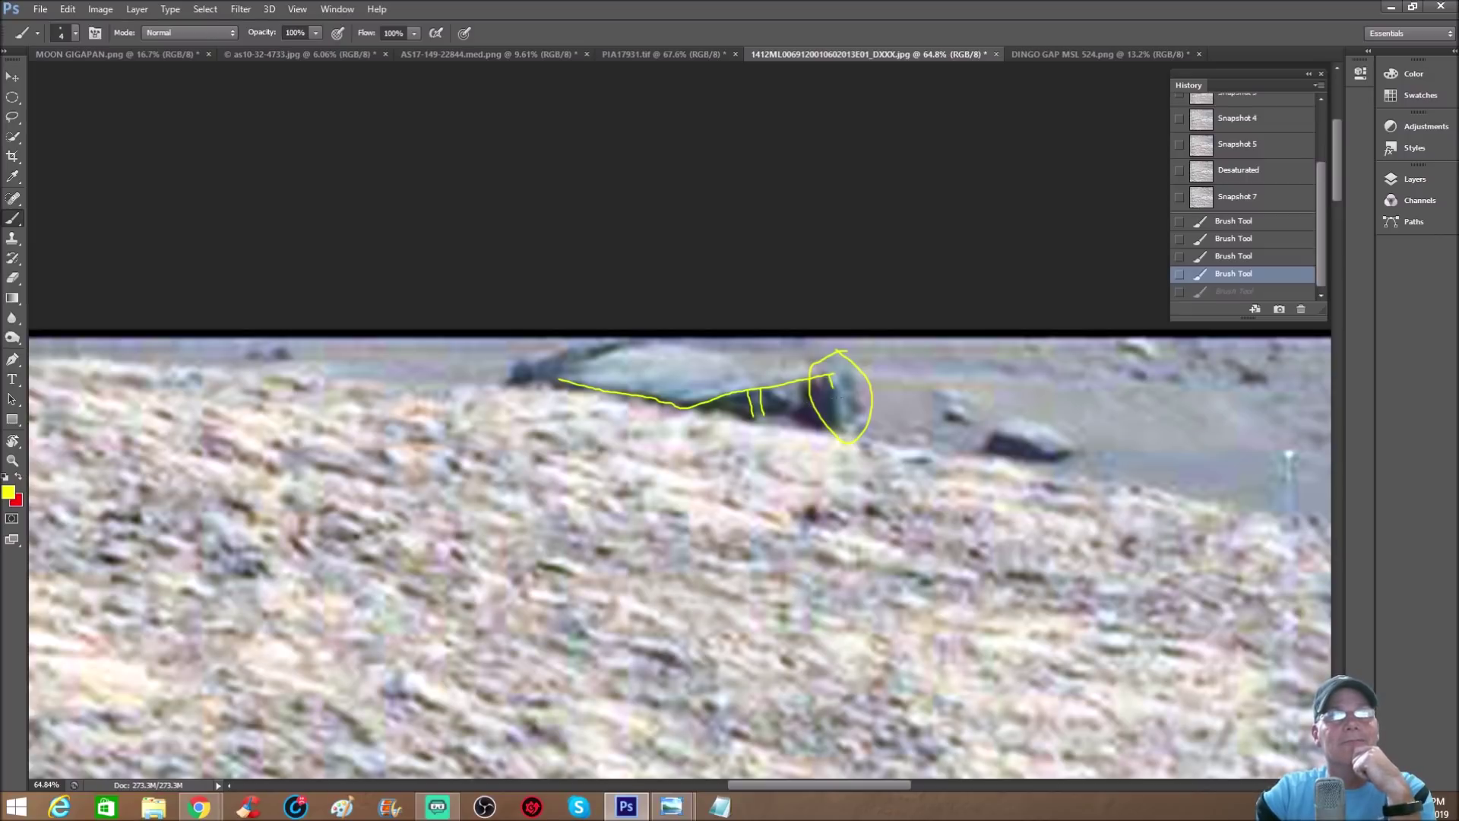
{"action": "left_click_drag", "start_coordinate": [840, 397], "coordinate": [841, 425]}
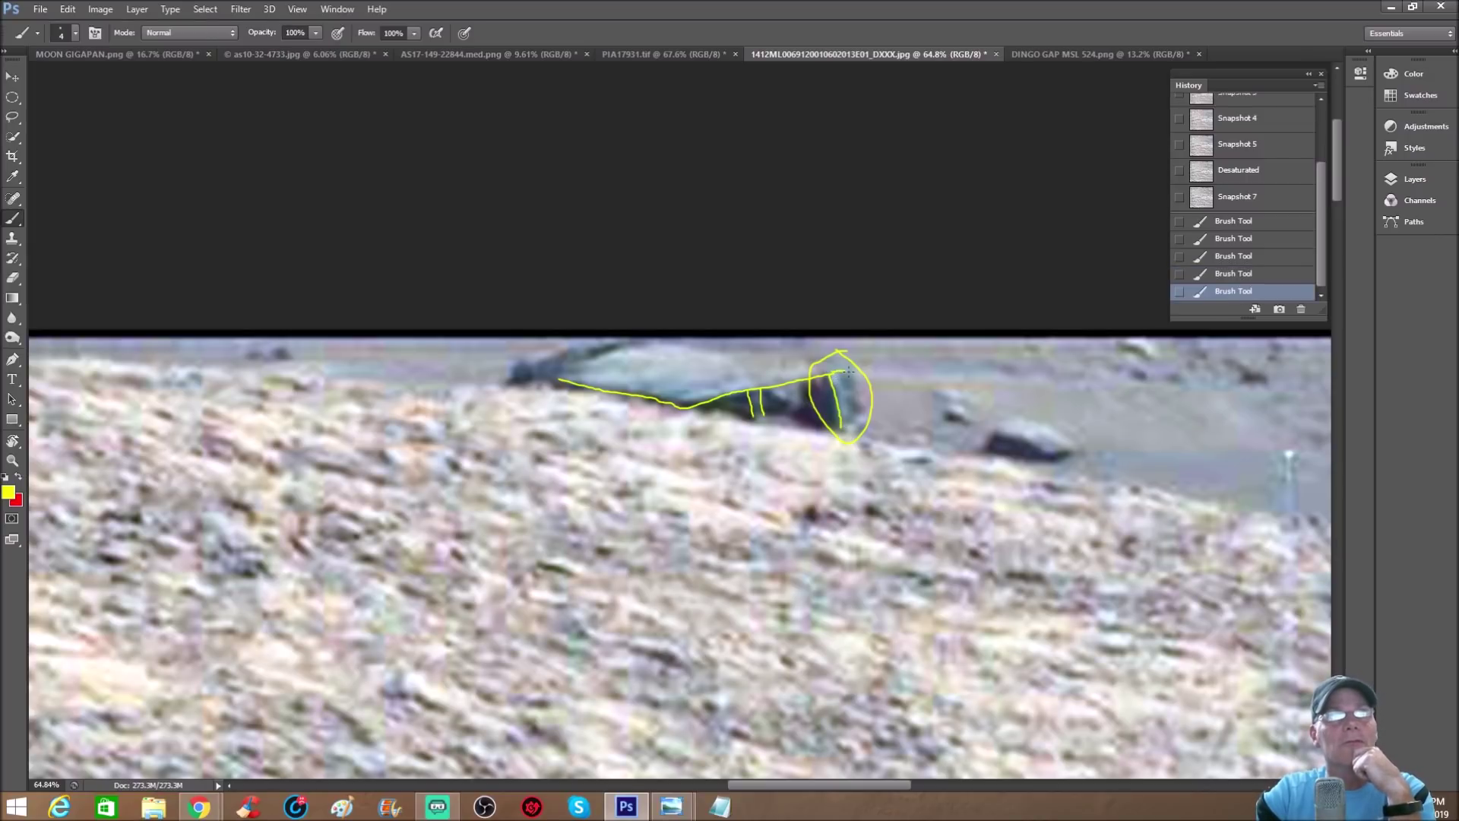
{"action": "mouse_move", "coordinate": [859, 408]}
{"action": "left_mouse_down"}
{"action": "mouse_move", "coordinate": [864, 423]}
{"action": "mouse_move", "coordinate": [834, 377]}
{"action": "mouse_move", "coordinate": [846, 397]}
{"action": "mouse_move", "coordinate": [859, 374]}
{"action": "mouse_move", "coordinate": [858, 402]}
{"action": "left_mouse_up"}
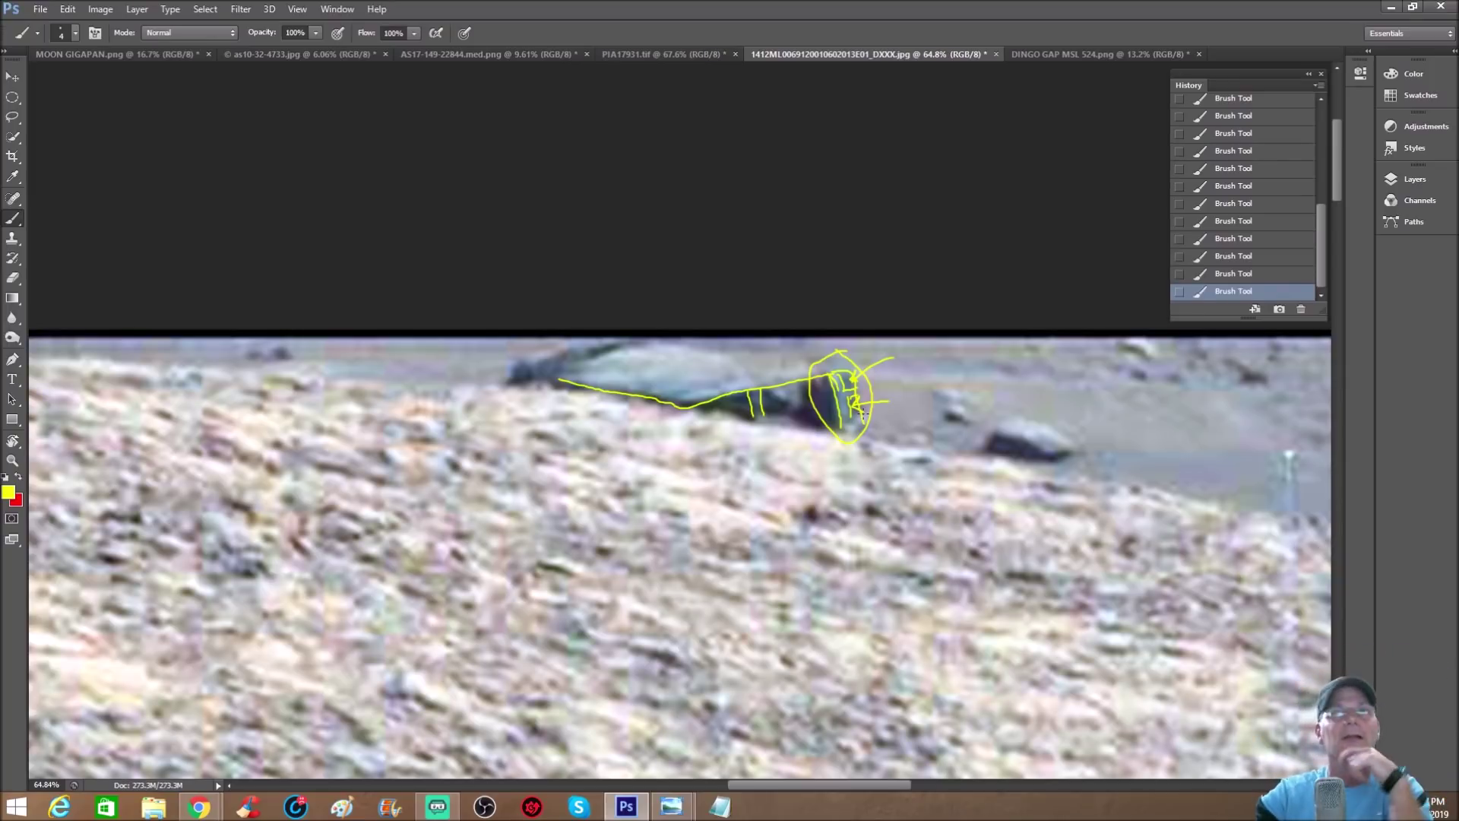
{"action": "scroll", "coordinate": [1275, 272], "scroll_direction": "up", "scroll_amount": 3}
Step: Revert to Snapshot 2 and trace the rock's right and upper edges in yellow
{"action": "scroll", "coordinate": [1261, 152], "scroll_direction": "up", "scroll_amount": 3}
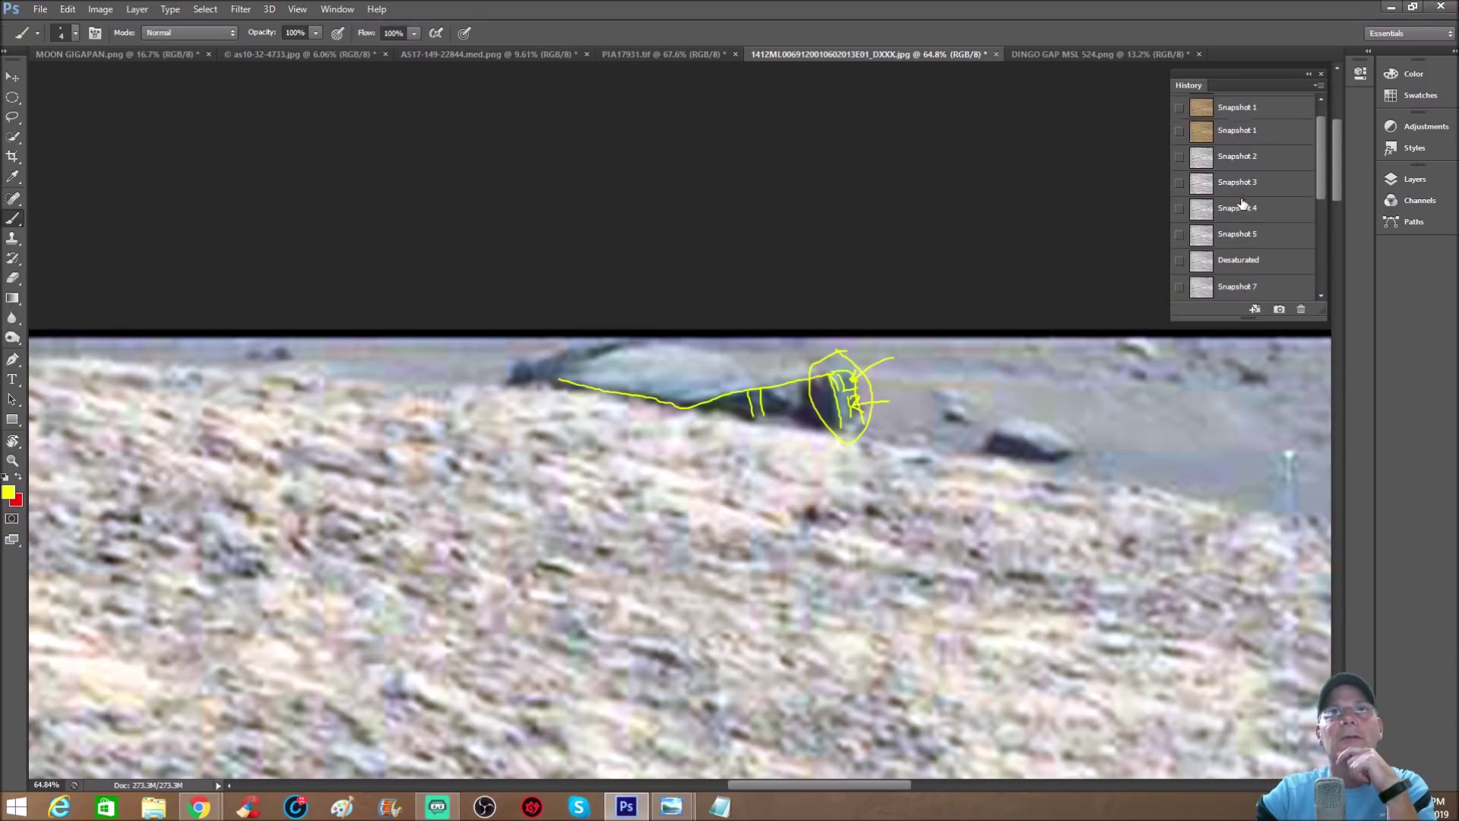
{"action": "left_click", "coordinate": [1263, 158]}
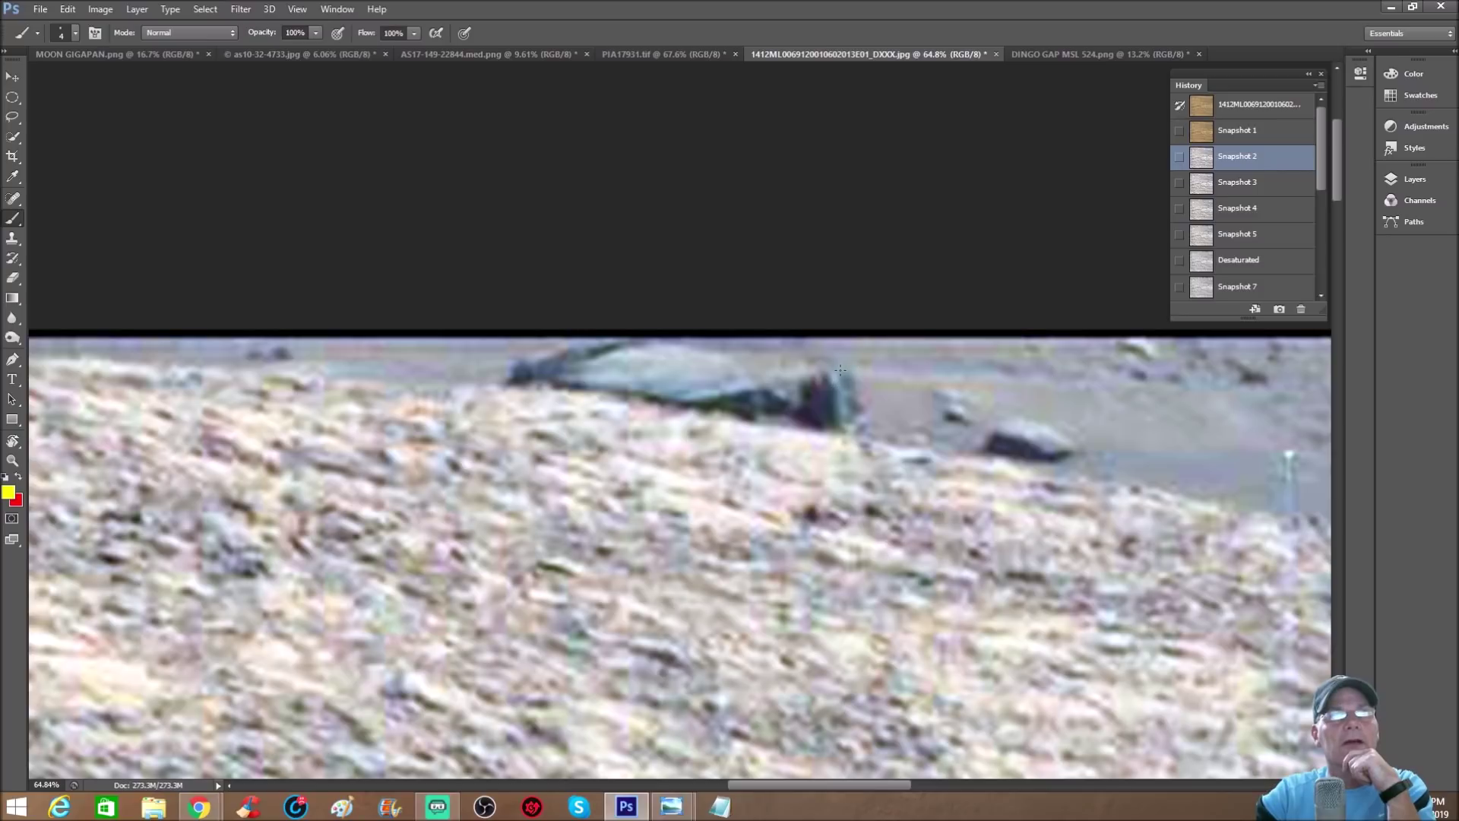
{"action": "mouse_move", "coordinate": [855, 388]}
{"action": "left_mouse_down"}
{"action": "mouse_move", "coordinate": [844, 434]}
{"action": "mouse_move", "coordinate": [861, 395]}
{"action": "left_mouse_up"}
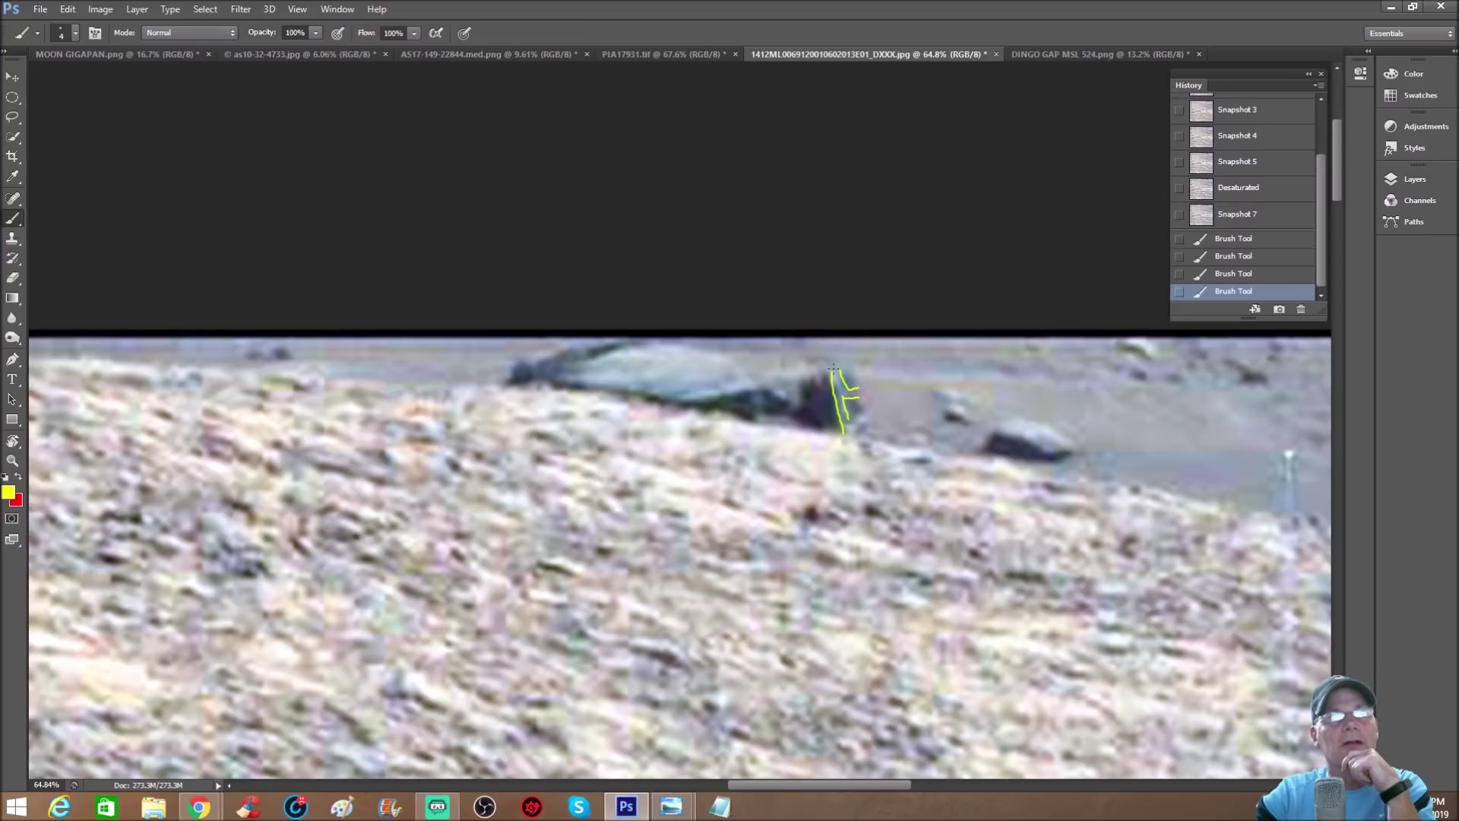
{"action": "mouse_move", "coordinate": [846, 387]}
{"action": "left_mouse_down"}
{"action": "mouse_move", "coordinate": [861, 391]}
{"action": "mouse_move", "coordinate": [854, 418]}
{"action": "left_mouse_up"}
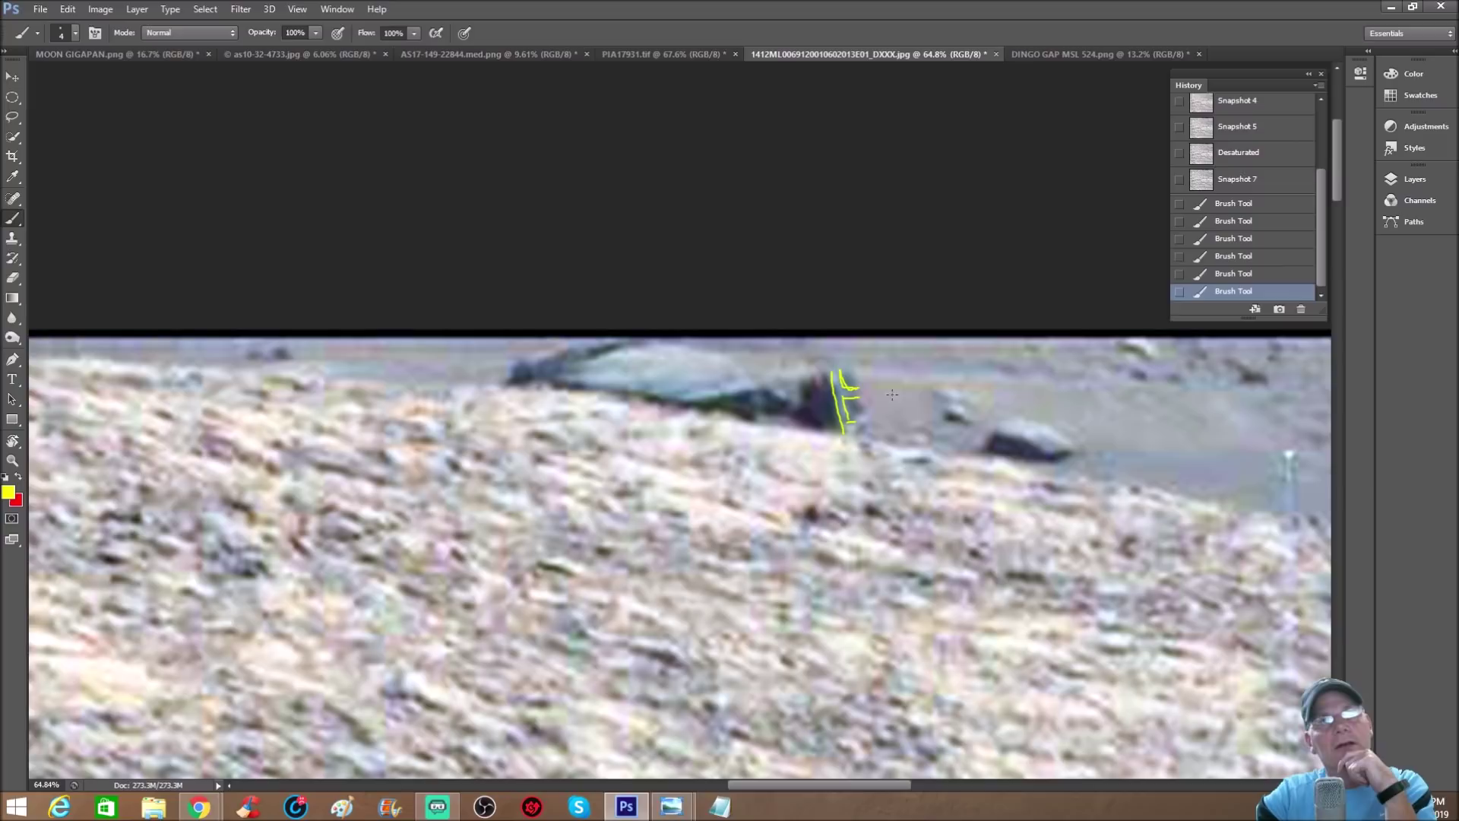
{"action": "mouse_move", "coordinate": [845, 402]}
{"action": "left_mouse_down"}
{"action": "mouse_move", "coordinate": [853, 380]}
{"action": "mouse_move", "coordinate": [865, 386]}
{"action": "left_mouse_up"}
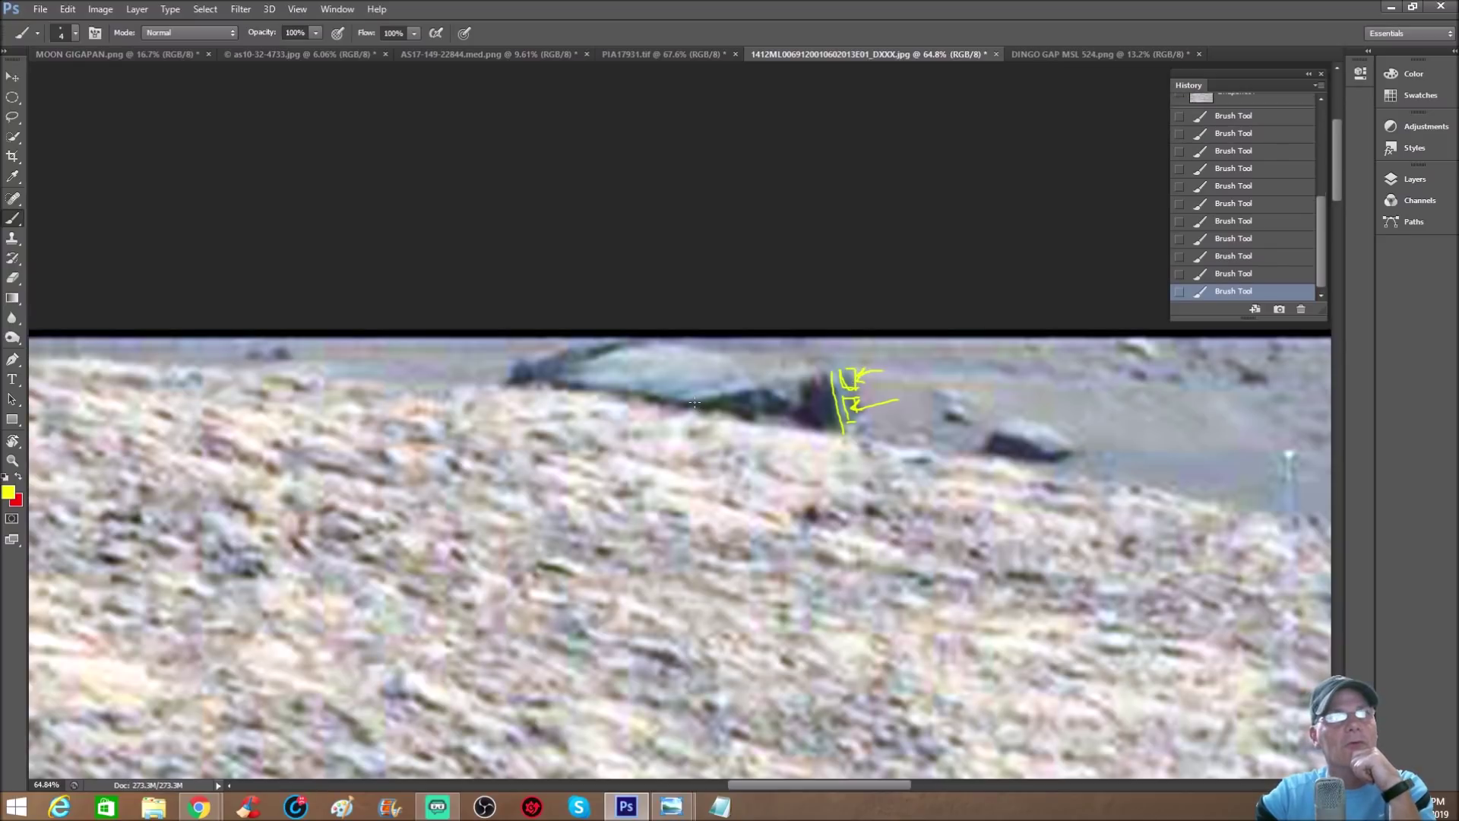
{"action": "left_click_drag", "start_coordinate": [694, 402], "coordinate": [817, 379]}
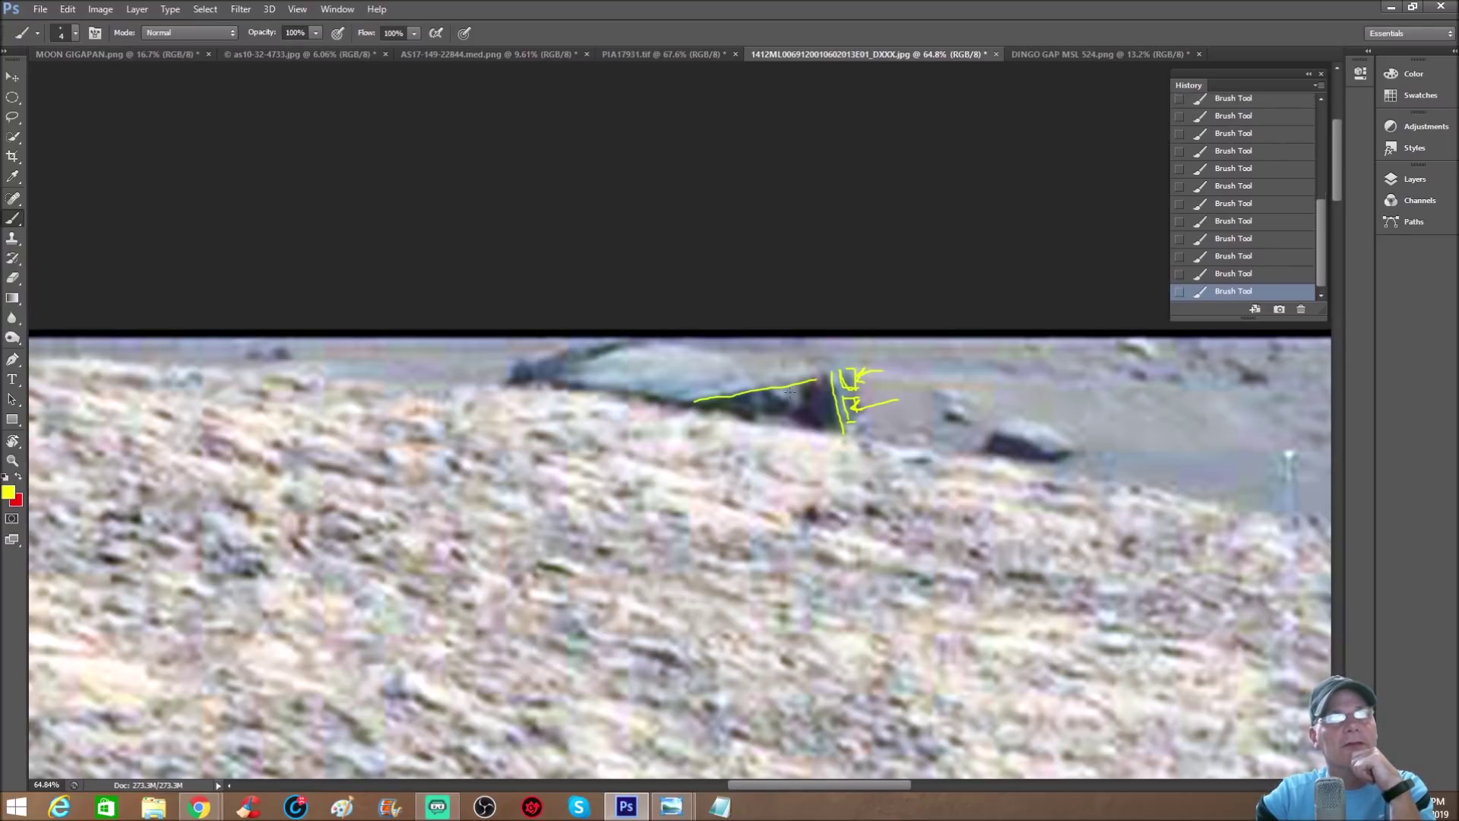
{"action": "mouse_move", "coordinate": [774, 408]}
{"action": "left_mouse_down"}
{"action": "mouse_move", "coordinate": [768, 430]}
{"action": "mouse_move", "coordinate": [792, 411]}
{"action": "left_mouse_up"}
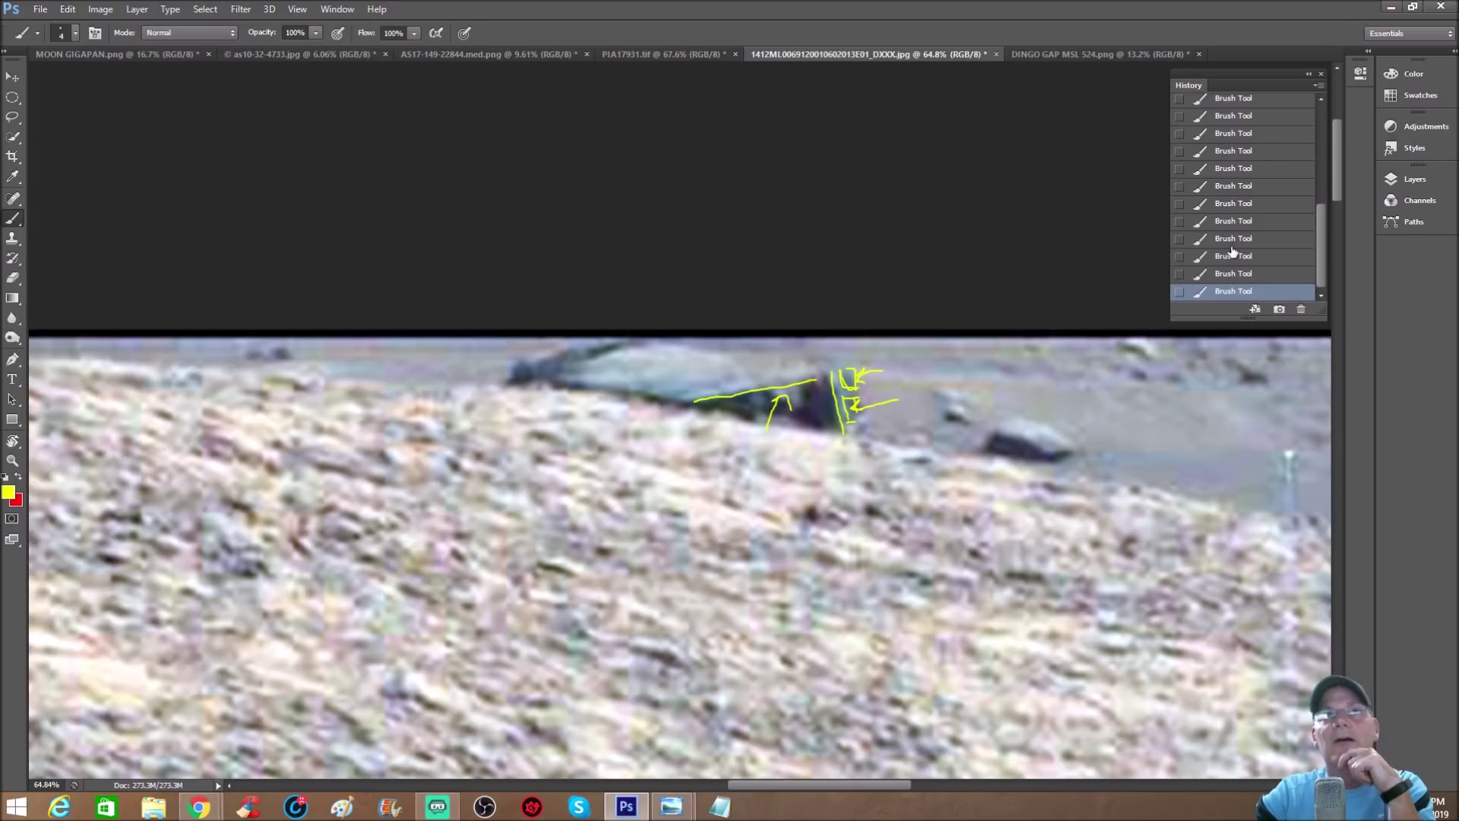
Step: Clear the tracings by reverting to Snapshot 2, then move to Snapshot 3
{"action": "scroll", "coordinate": [1268, 212], "scroll_direction": "up", "scroll_amount": 3}
{"action": "scroll", "coordinate": [1256, 174], "scroll_direction": "up", "scroll_amount": 2}
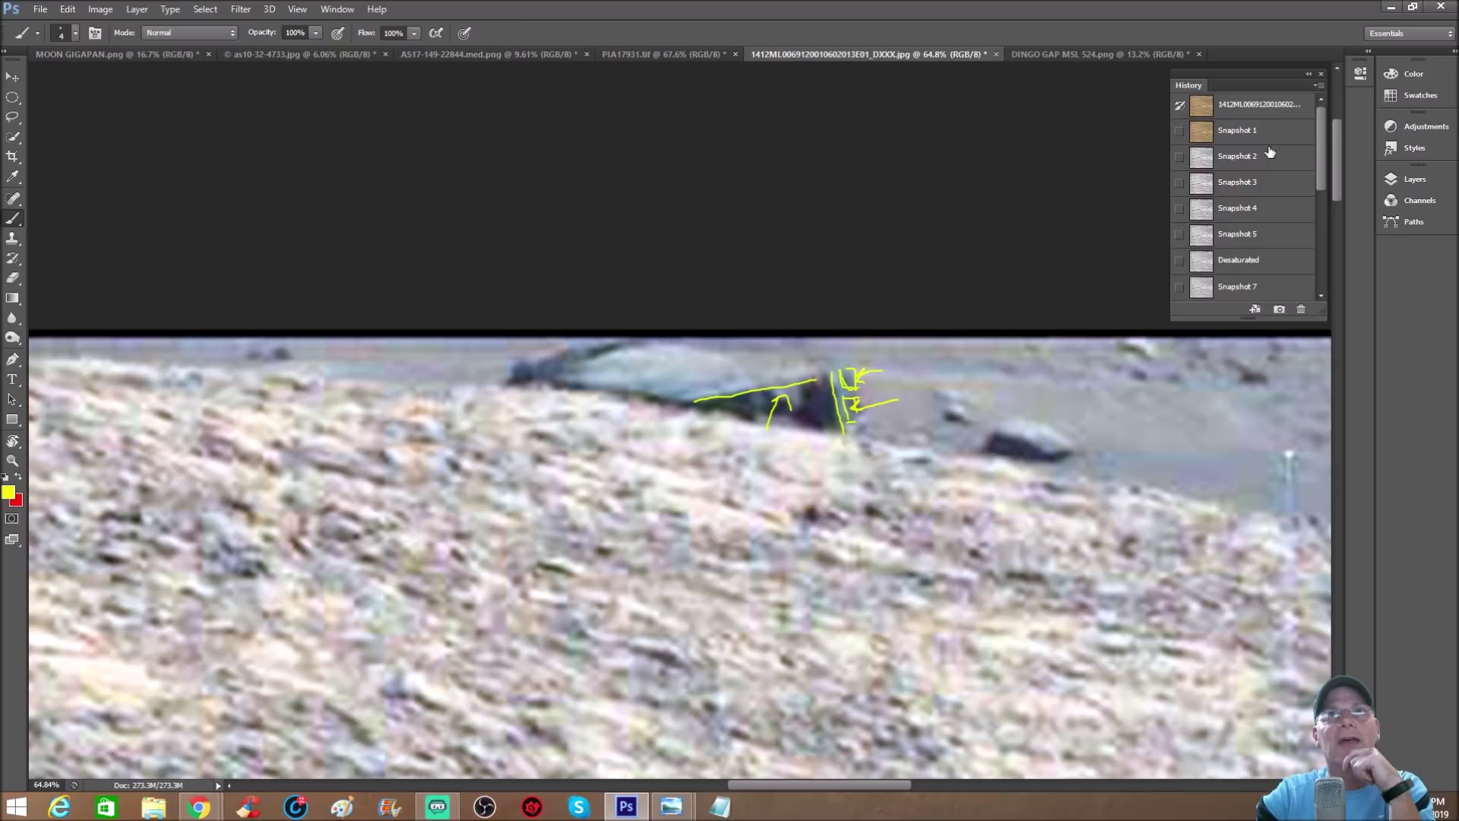
{"action": "left_click", "coordinate": [1273, 155]}
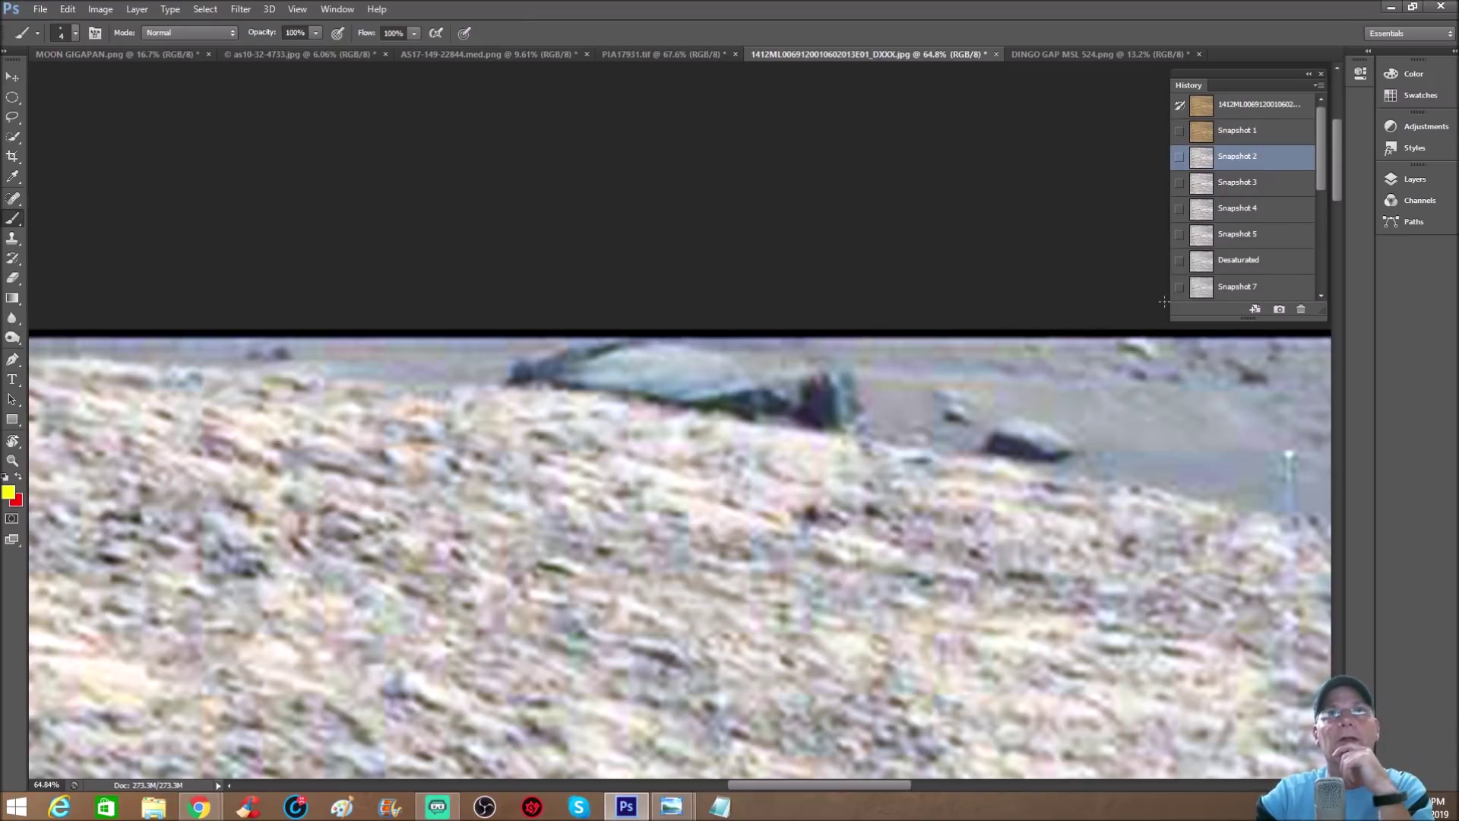
{"action": "left_click", "coordinate": [1275, 189]}
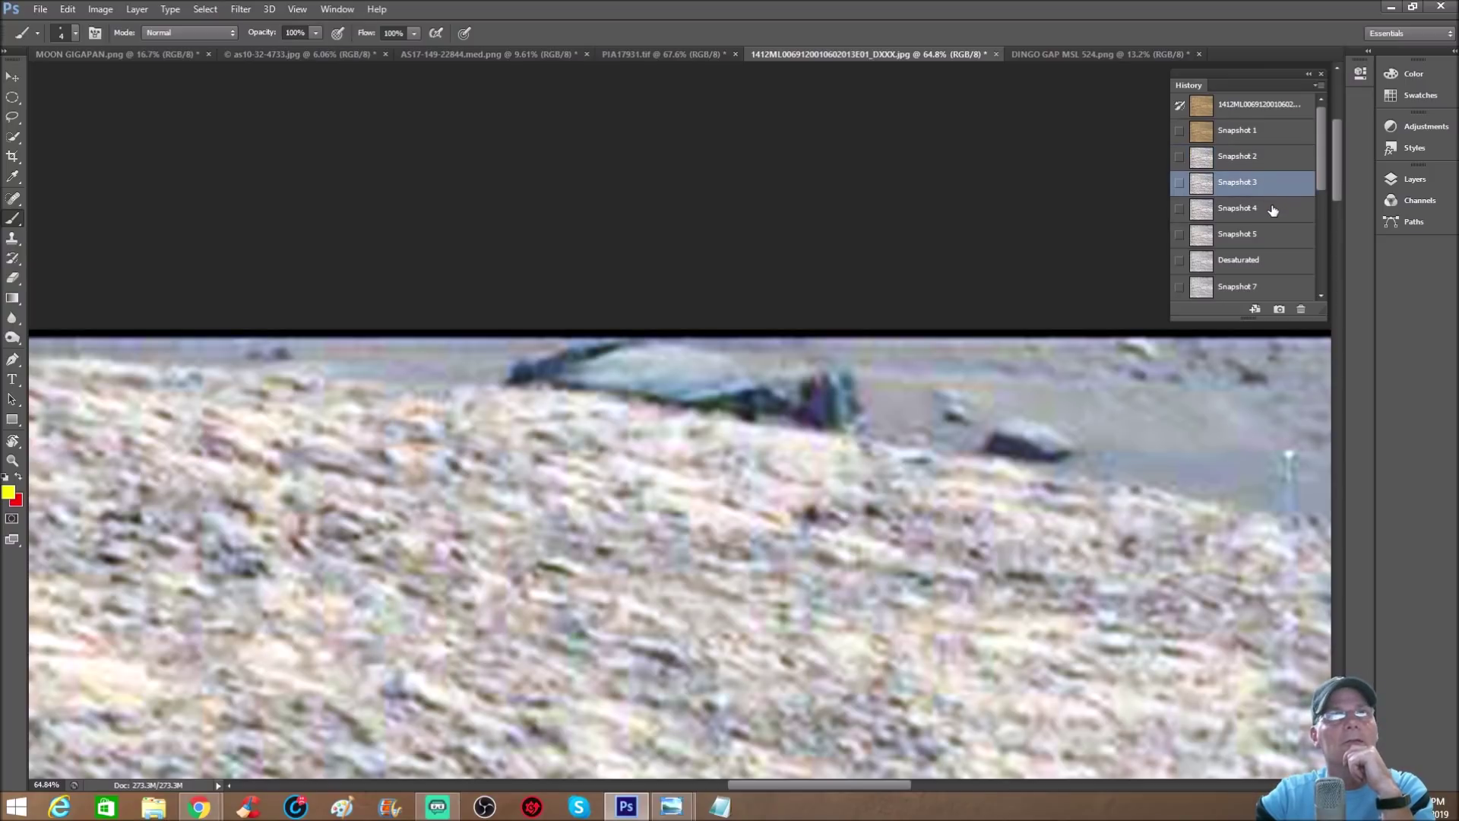
Step: Show Snapshot 4, zooming out to 25% and back in to 50% to compare
{"action": "left_click", "coordinate": [1272, 210]}
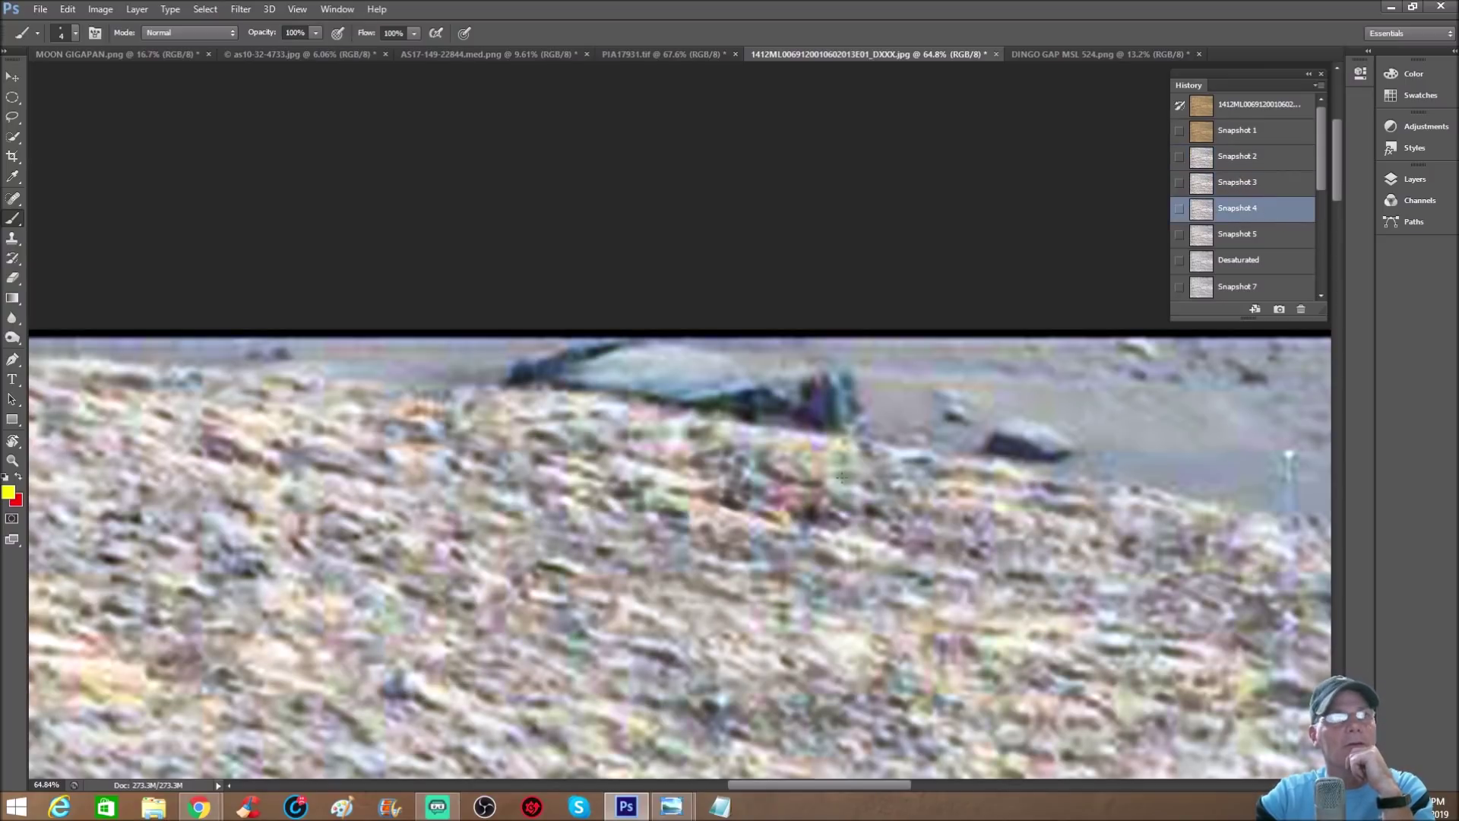
{"action": "key", "text": "ctrl+minus"}
{"action": "key", "text": "ctrl+minus"}
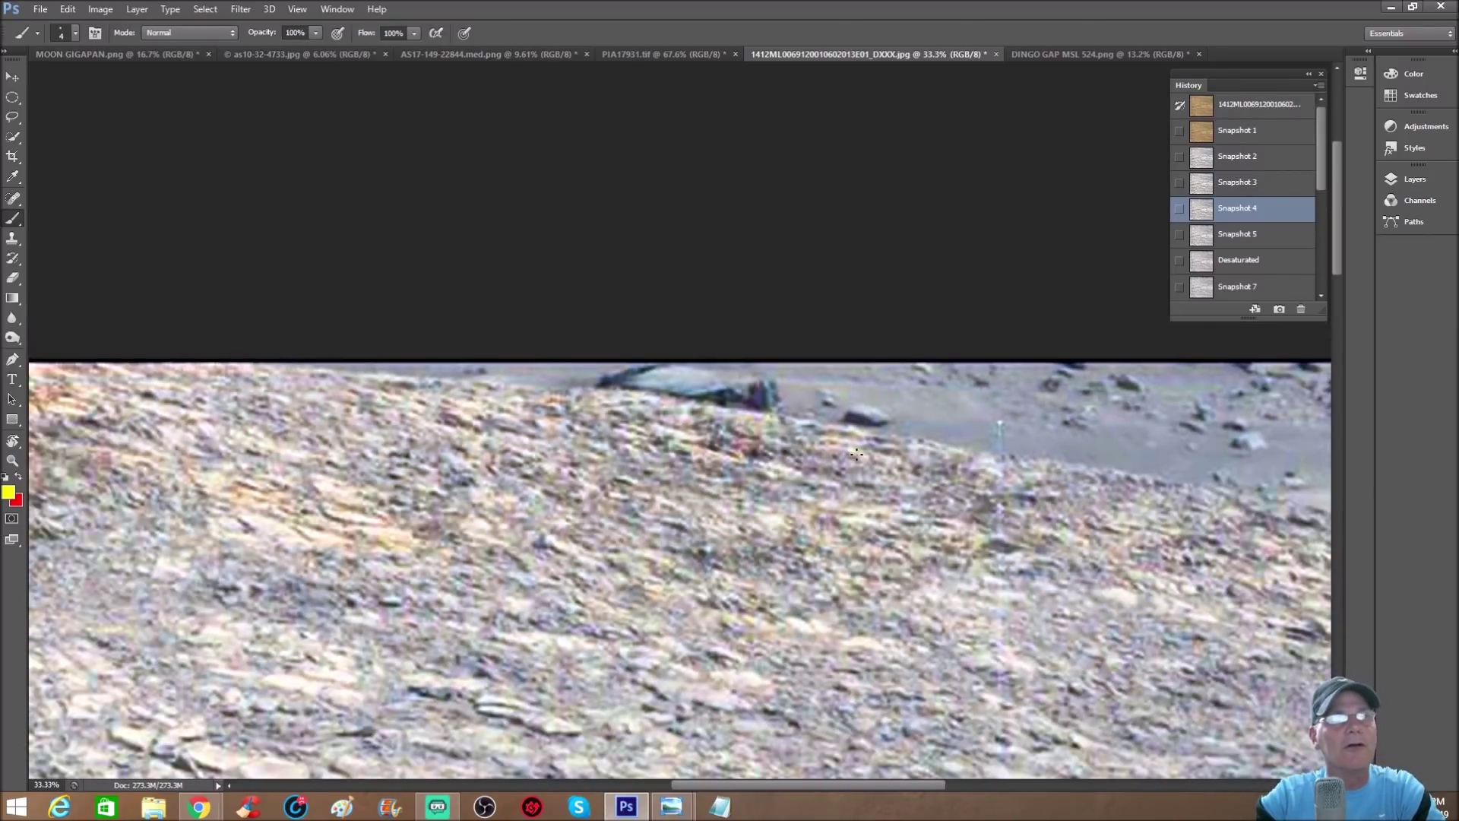
{"action": "key", "text": "ctrl+minus"}
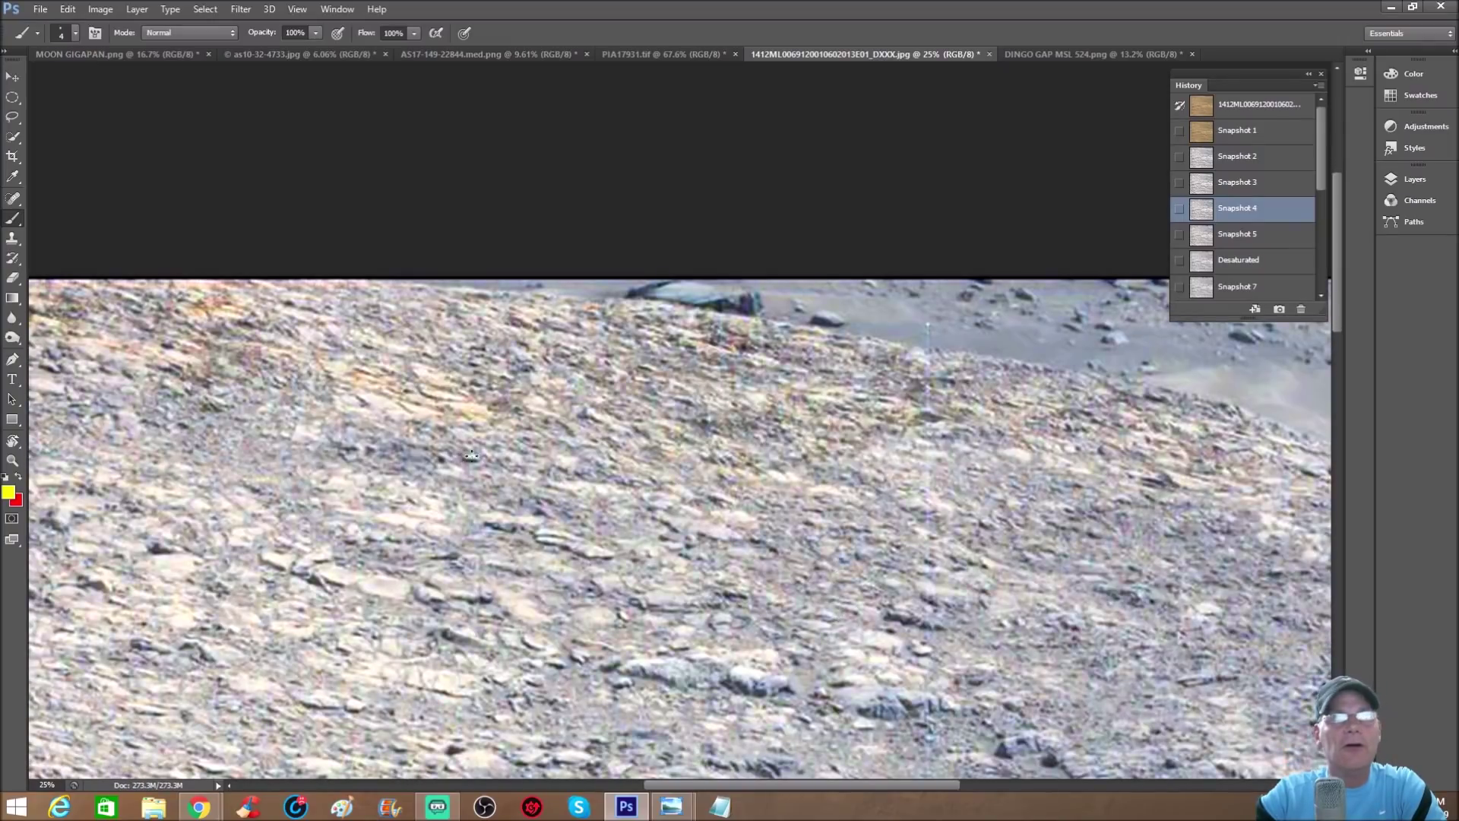
{"action": "scroll", "coordinate": [472, 455], "scroll_direction": "down", "scroll_amount": 5}
{"action": "scroll", "coordinate": [559, 479], "scroll_direction": "up", "scroll_amount": 3}
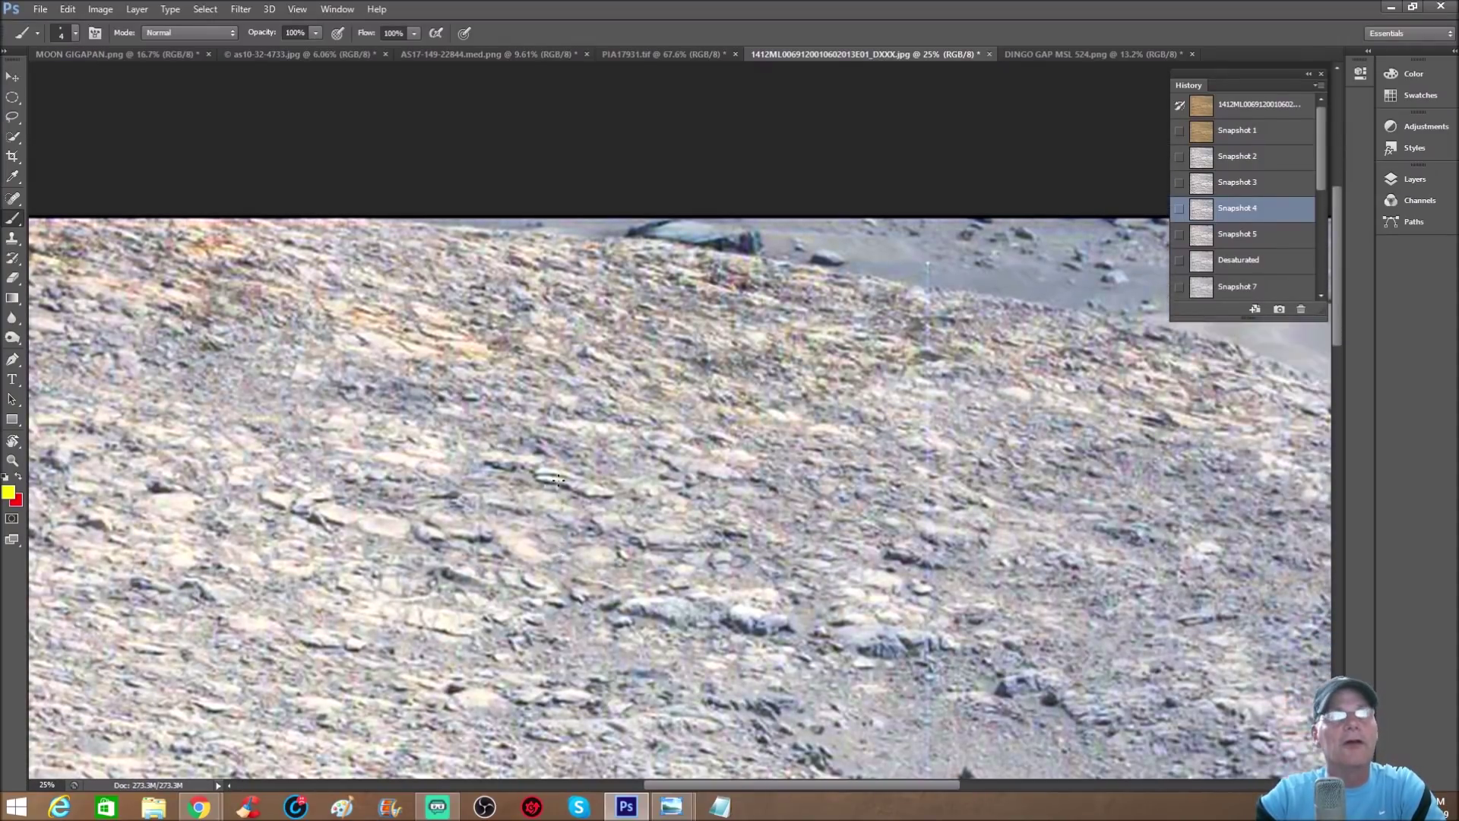
{"action": "key", "text": "ctrl+plus"}
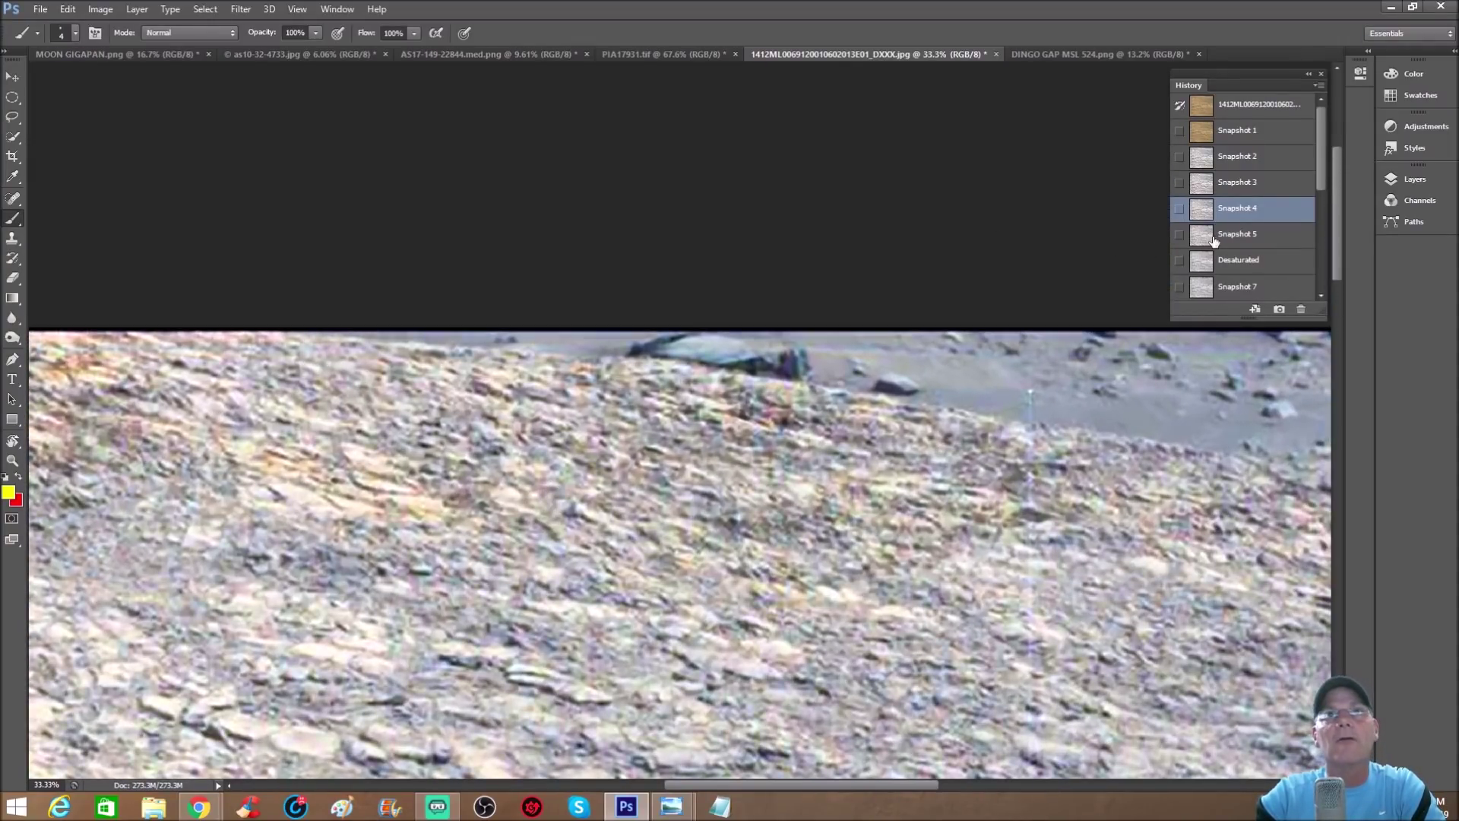
{"action": "key", "text": "ctrl+plus"}
Step: Switch to Snapshot 5 and zoom in to 100% on the ridge rocks
{"action": "left_click", "coordinate": [1214, 234]}
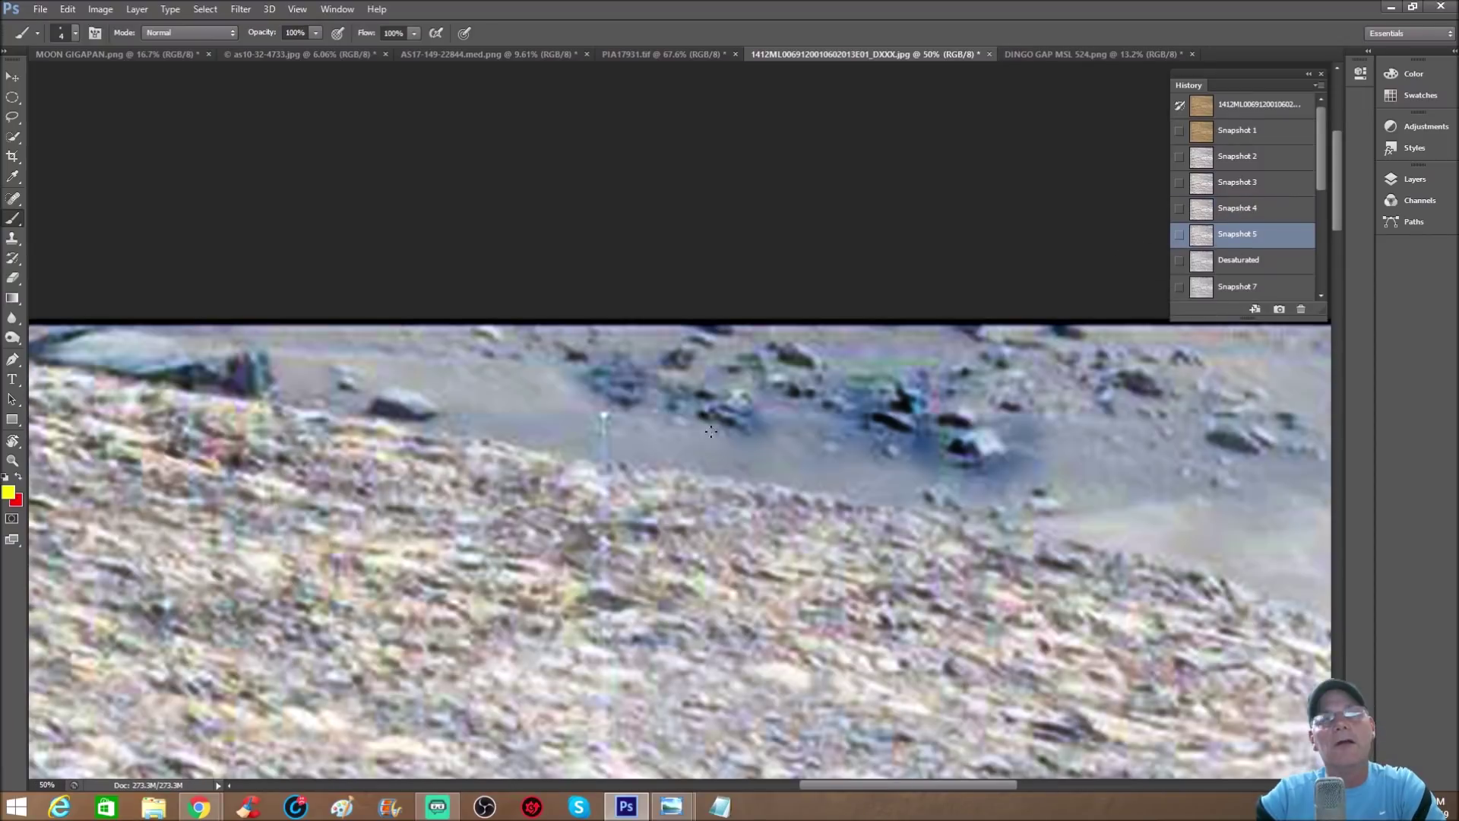
{"action": "scroll", "coordinate": [711, 431], "scroll_direction": "up", "scroll_amount": 1}
{"action": "key", "text": "ctrl+plus"}
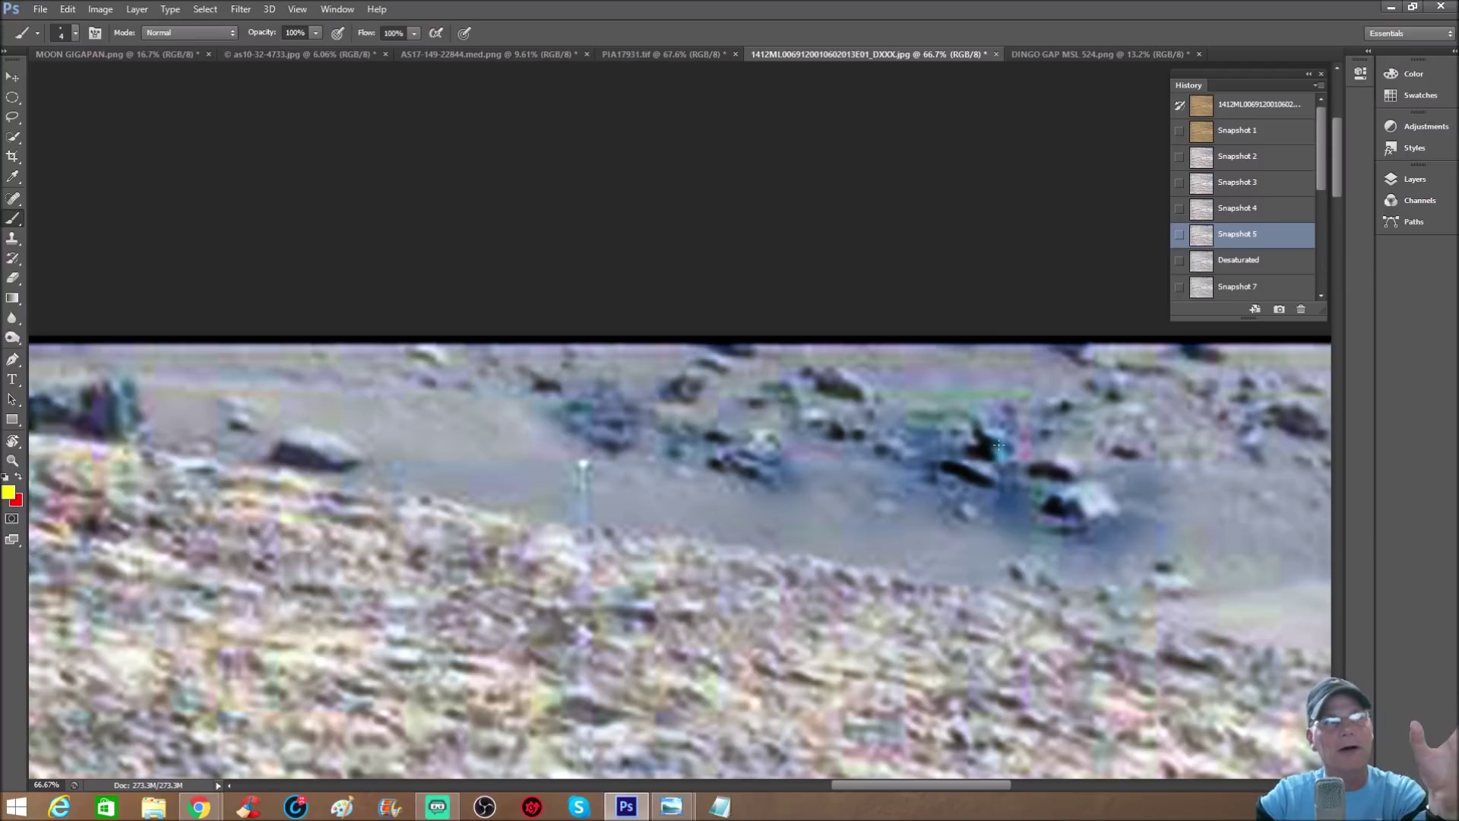
{"action": "scroll", "coordinate": [842, 659], "scroll_direction": "right", "scroll_amount": 1}
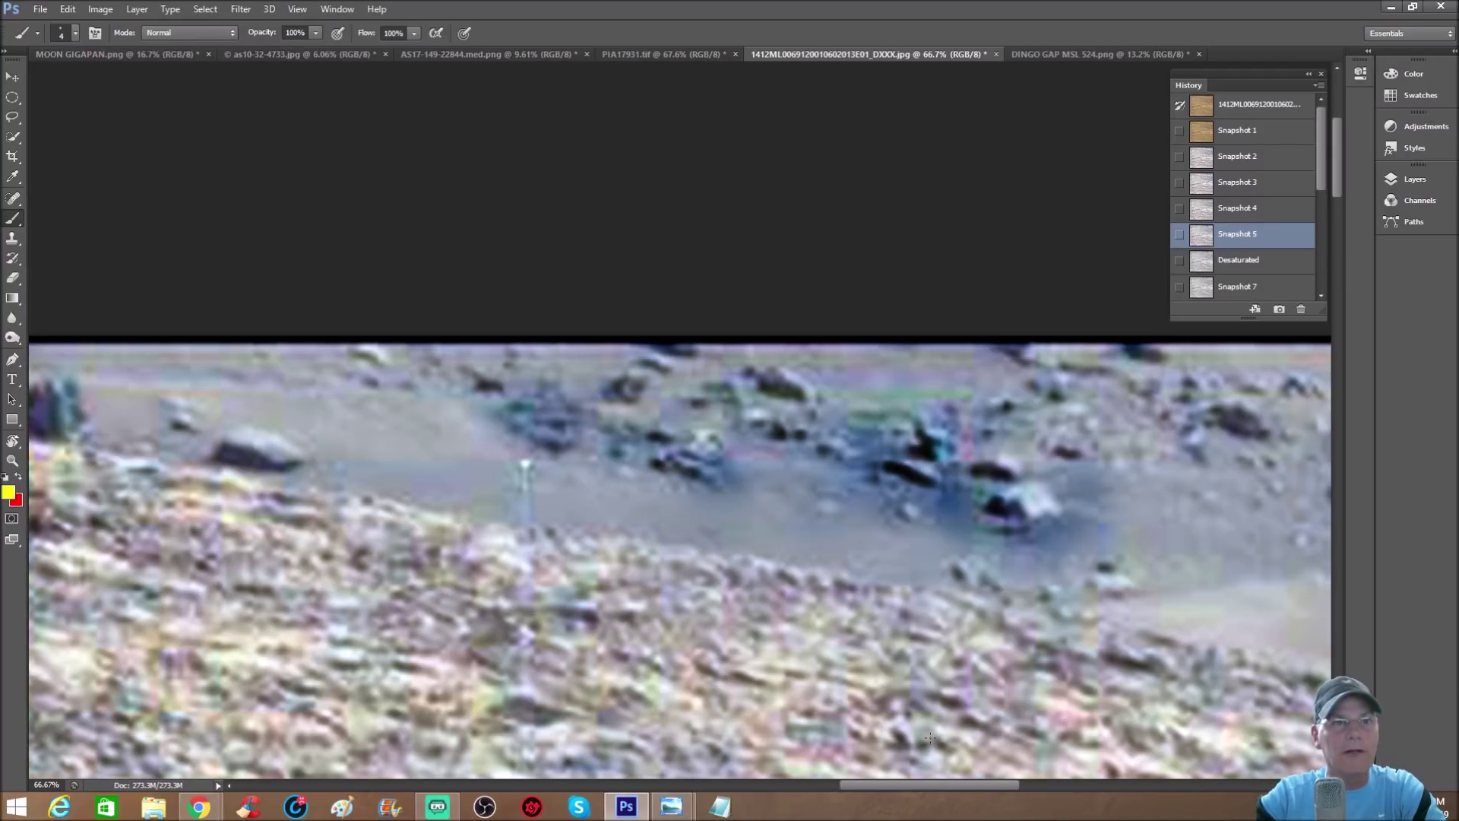
{"action": "key", "text": "ctrl+plus"}
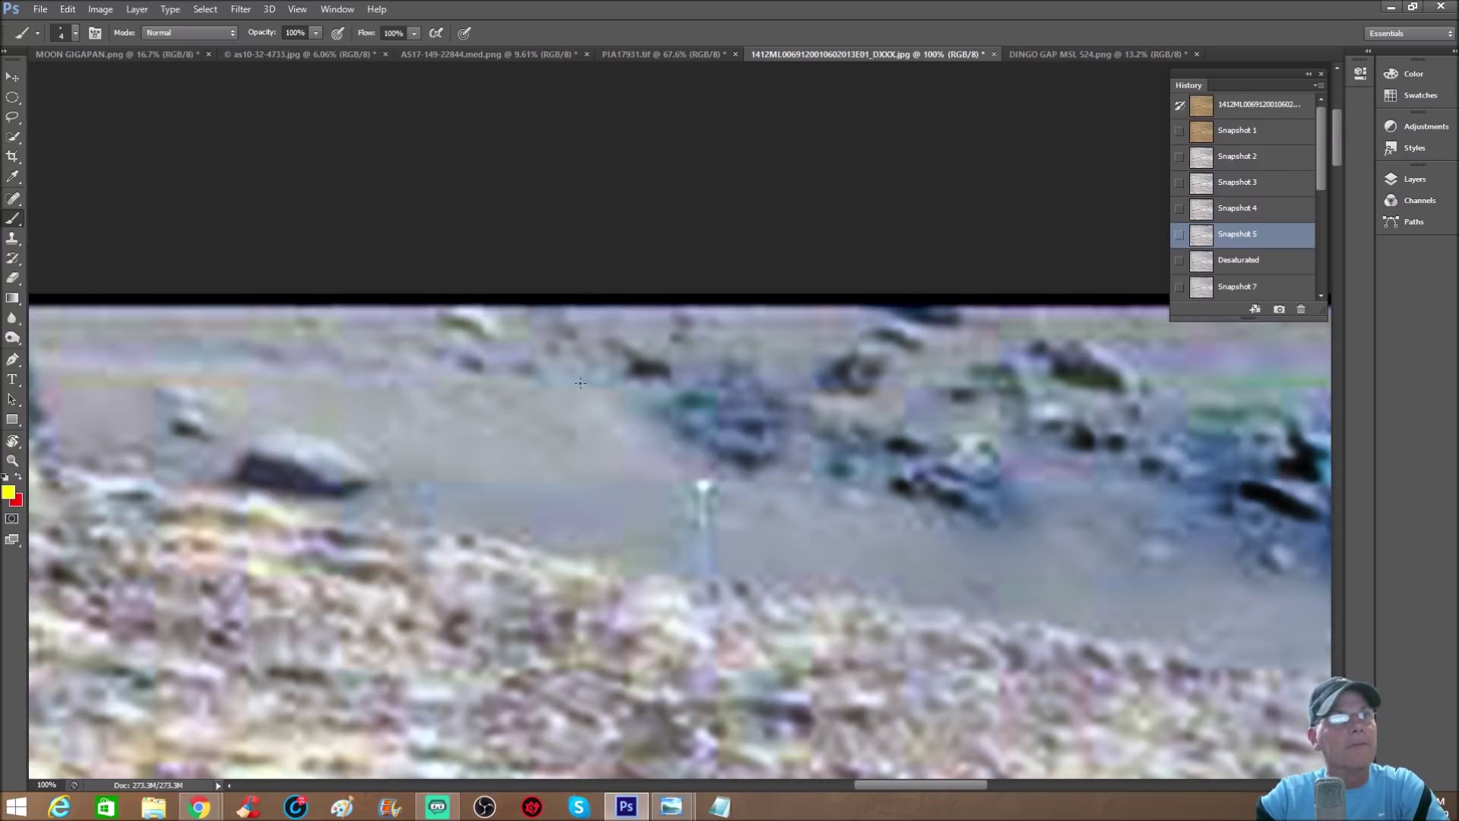
Step: Paint yellow stepped outlines along the ridge rock edges and three arrows pointing at them
{"action": "left_click_drag", "start_coordinate": [534, 383], "coordinate": [708, 390]}
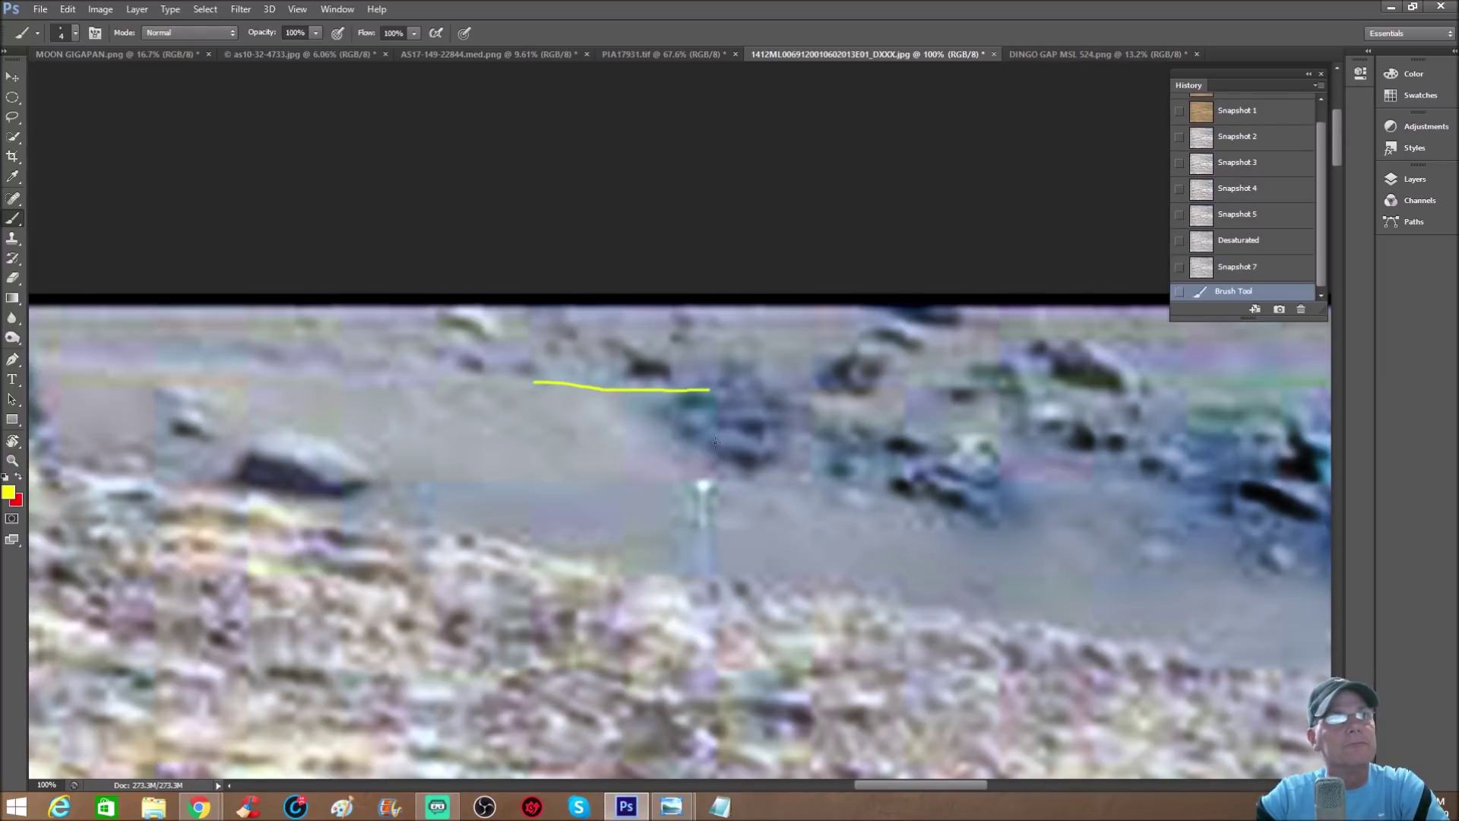
{"action": "mouse_move", "coordinate": [711, 480]}
{"action": "left_mouse_down"}
{"action": "mouse_move", "coordinate": [899, 483]}
{"action": "mouse_move", "coordinate": [902, 523]}
{"action": "mouse_move", "coordinate": [1003, 523]}
{"action": "mouse_move", "coordinate": [1010, 489]}
{"action": "mouse_move", "coordinate": [1155, 485]}
{"action": "mouse_move", "coordinate": [1162, 510]}
{"action": "mouse_move", "coordinate": [1137, 535]}
{"action": "mouse_move", "coordinate": [1144, 567]}
{"action": "mouse_move", "coordinate": [1192, 571]}
{"action": "mouse_move", "coordinate": [1188, 534]}
{"action": "mouse_move", "coordinate": [1235, 572]}
{"action": "left_mouse_up"}
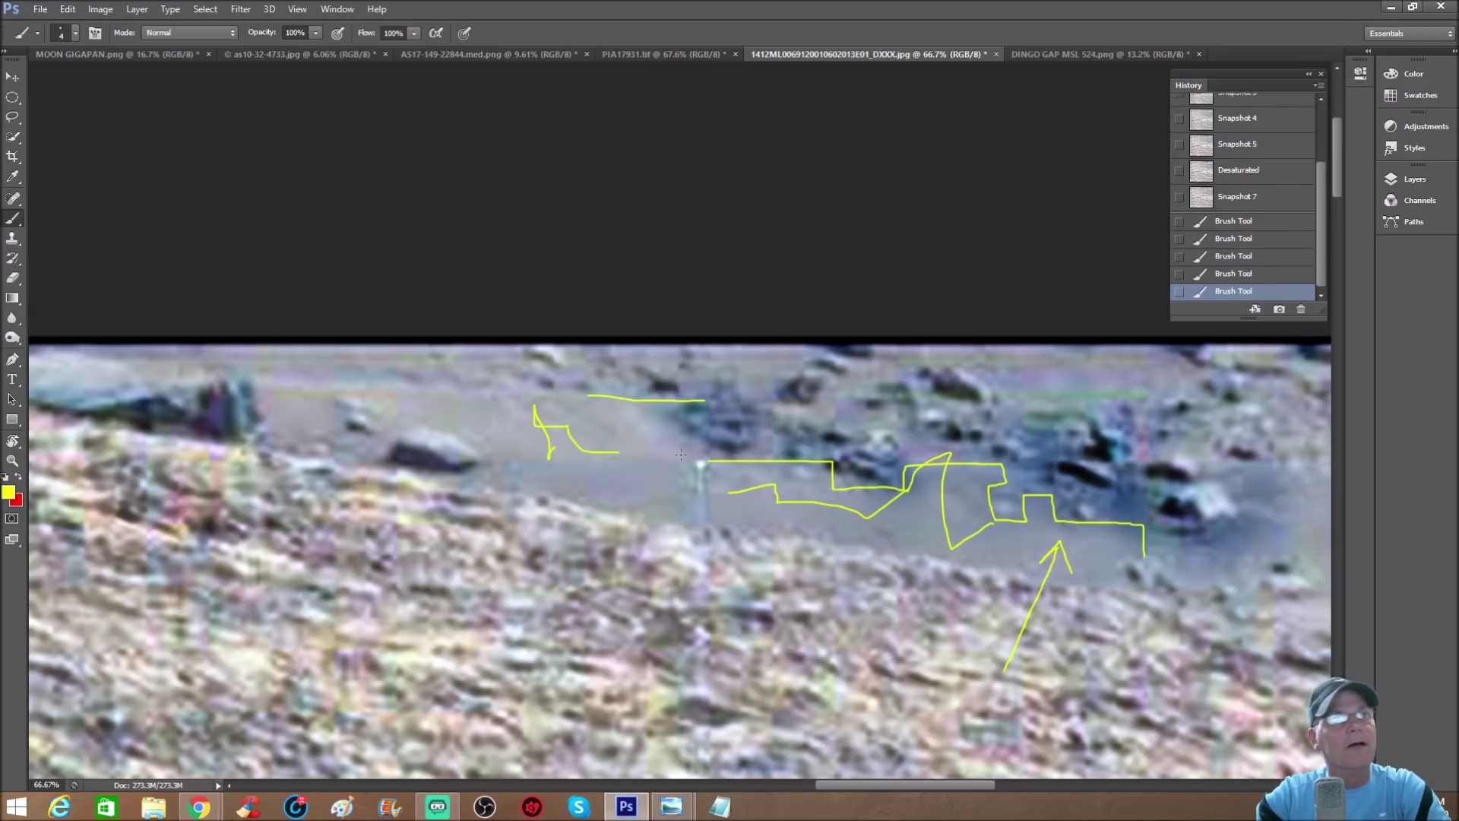
{"action": "left_click_drag", "start_coordinate": [954, 362], "coordinate": [897, 434]}
{"action": "mouse_move", "coordinate": [898, 401]}
{"action": "left_mouse_down"}
{"action": "mouse_move", "coordinate": [897, 435]}
{"action": "mouse_move", "coordinate": [948, 427]}
{"action": "left_mouse_up"}
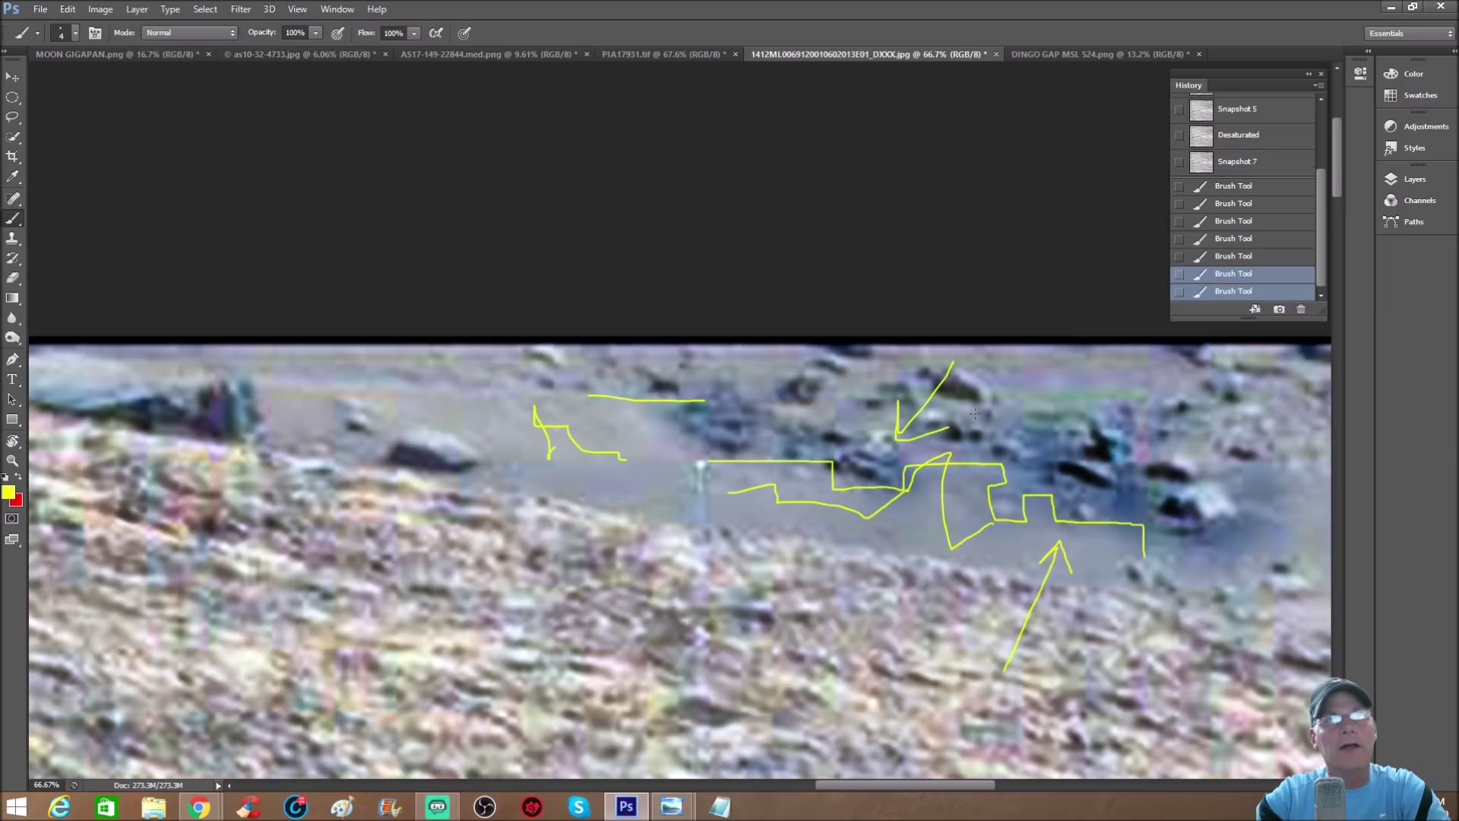
{"action": "mouse_move", "coordinate": [1051, 393]}
{"action": "left_mouse_down"}
{"action": "mouse_move", "coordinate": [1054, 460]}
{"action": "mouse_move", "coordinate": [1072, 477]}
{"action": "mouse_move", "coordinate": [1083, 456]}
{"action": "left_mouse_up"}
{"action": "mouse_move", "coordinate": [1198, 437]}
{"action": "left_mouse_down"}
{"action": "mouse_move", "coordinate": [1213, 490]}
{"action": "mouse_move", "coordinate": [1201, 501]}
{"action": "left_mouse_up"}
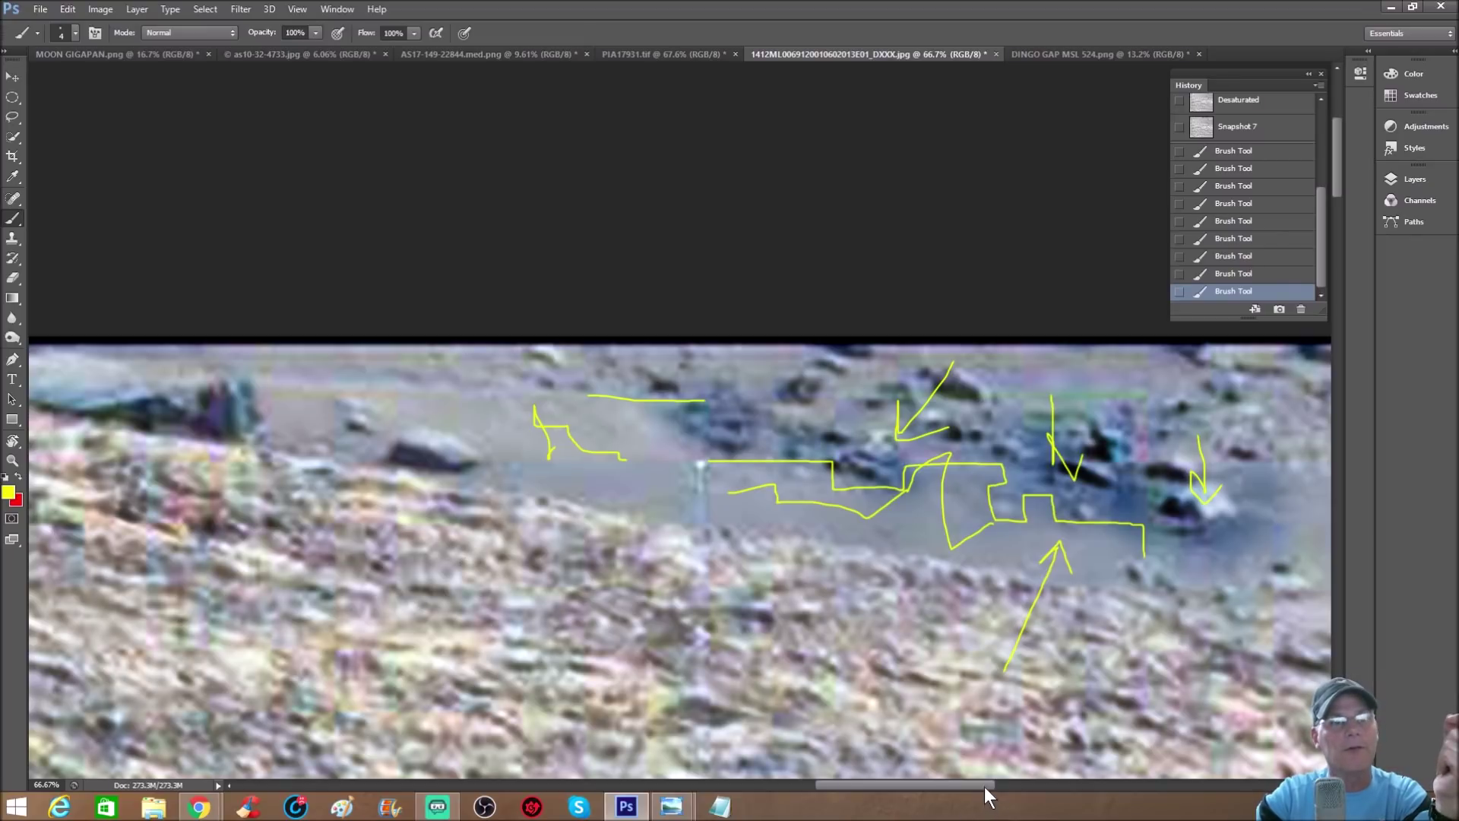
{"action": "left_click_drag", "start_coordinate": [984, 786], "coordinate": [919, 770]}
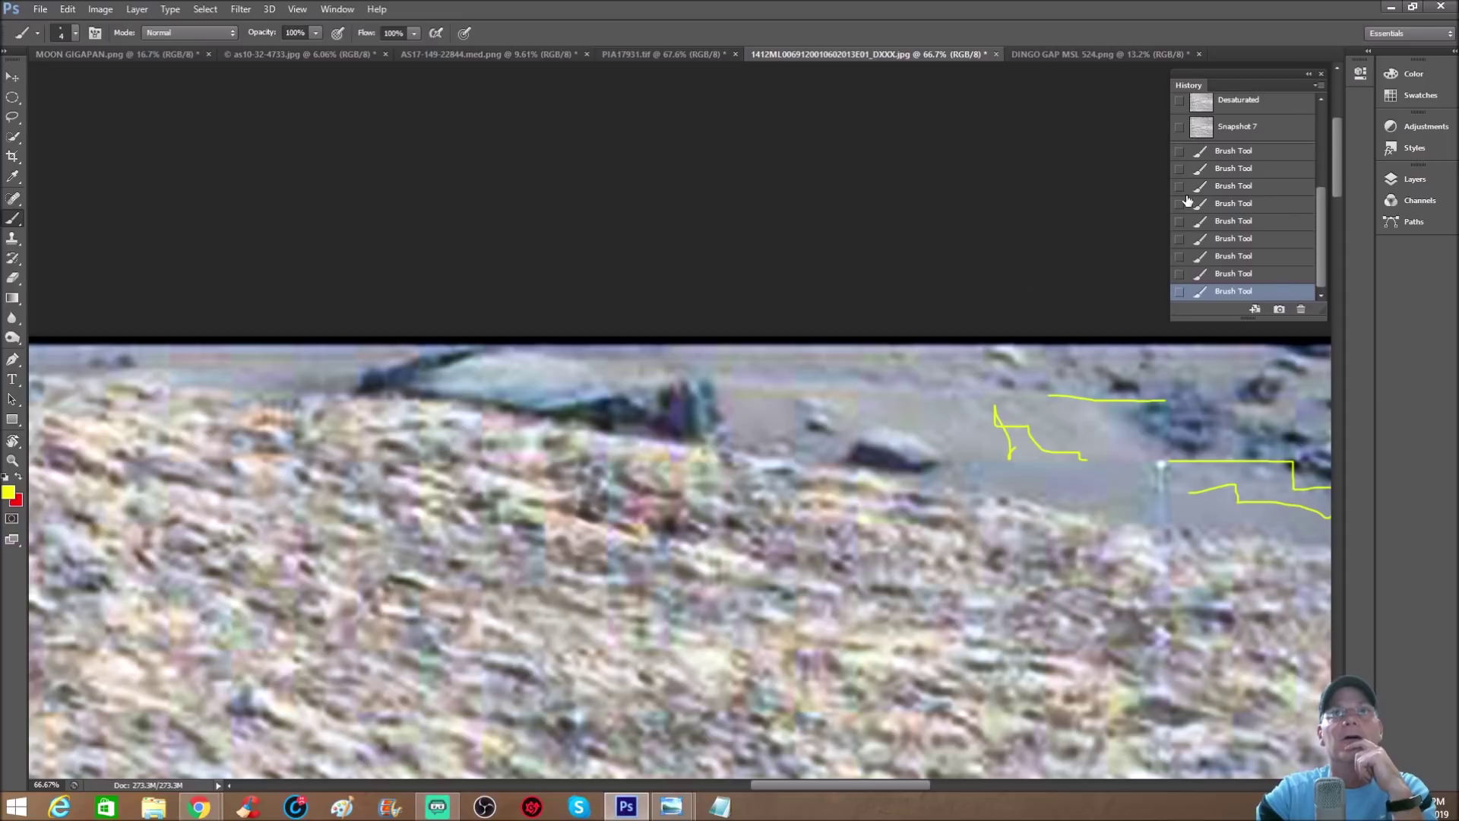
{"action": "left_click_drag", "start_coordinate": [1320, 239], "coordinate": [1306, 175]}
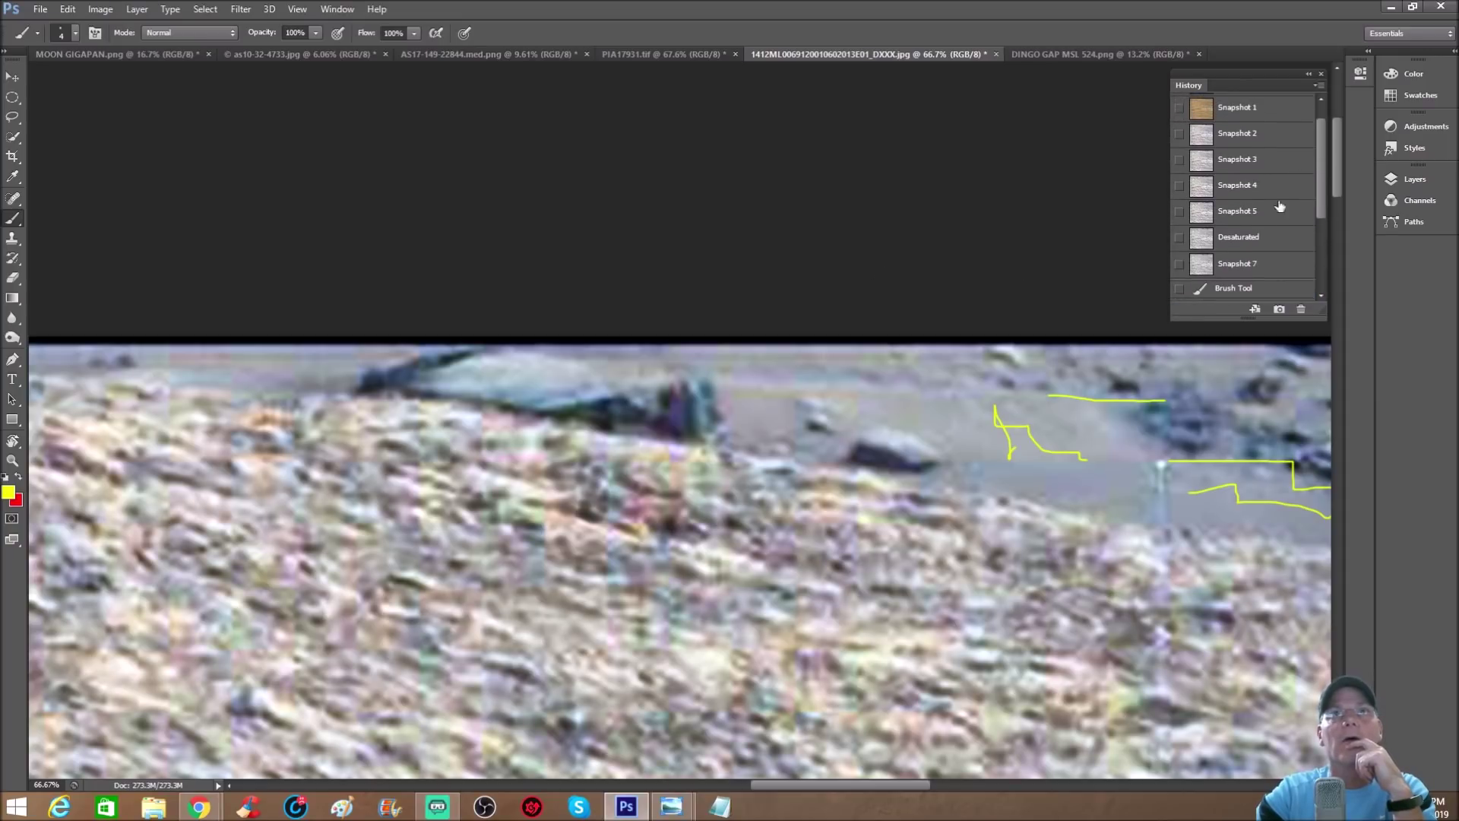
Step: Revert to the Desaturated state and circle the box-like rock in yellow with inner marks
{"action": "left_click", "coordinate": [1255, 236]}
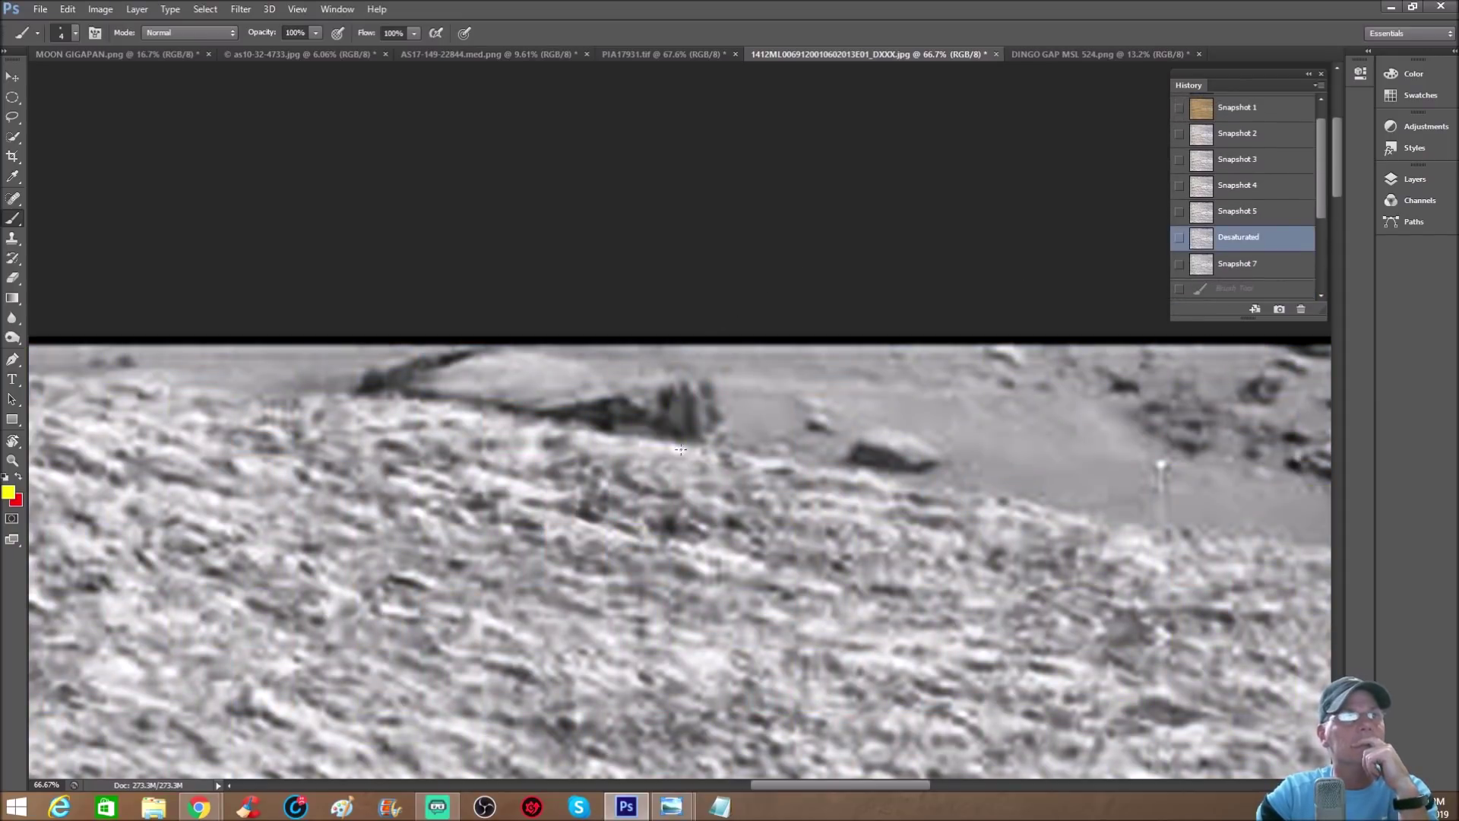
{"action": "left_click_drag", "start_coordinate": [866, 784], "coordinate": [840, 782]}
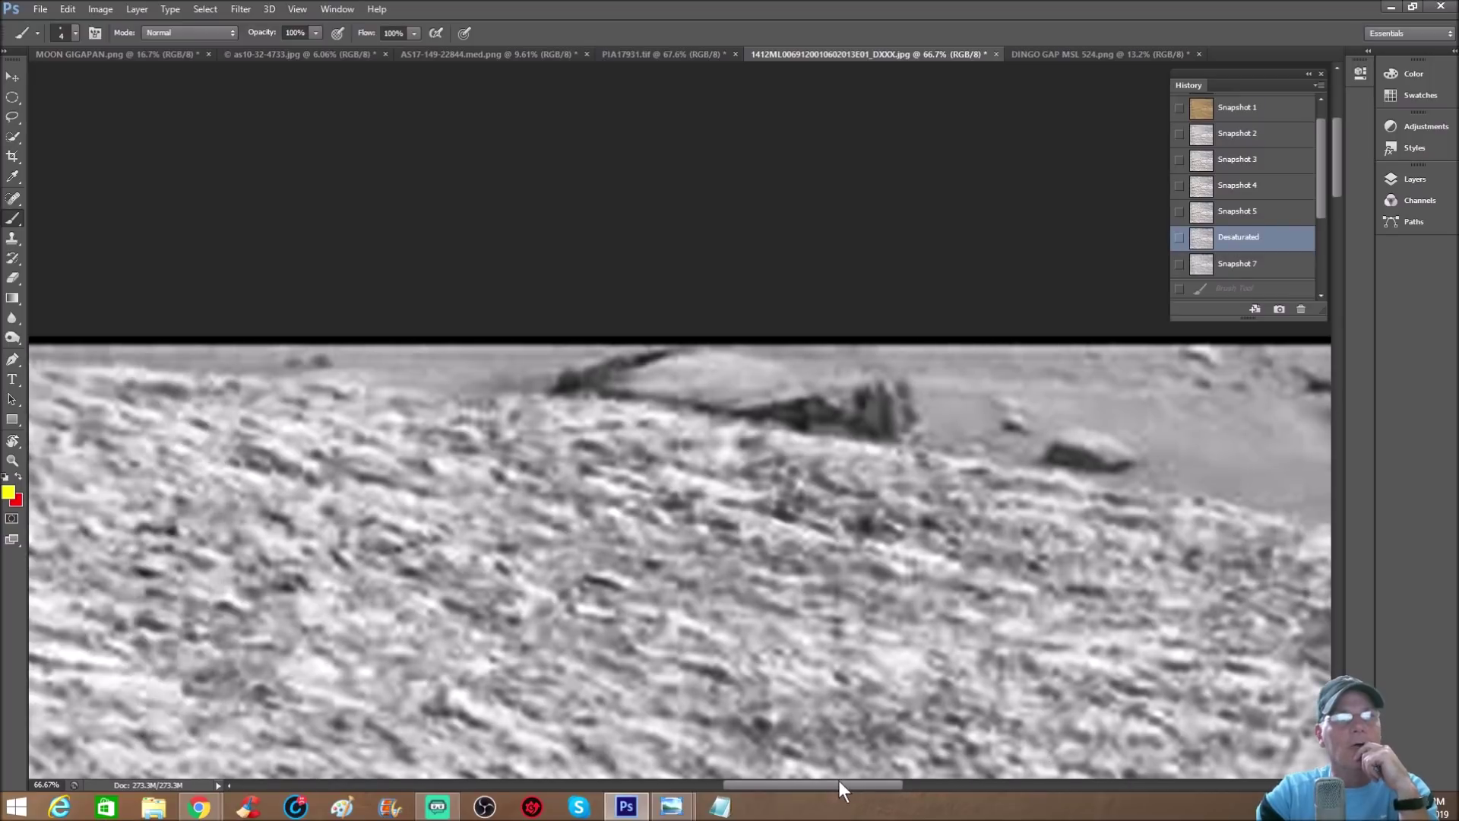
{"action": "mouse_move", "coordinate": [646, 340]}
{"action": "left_mouse_down"}
{"action": "mouse_move", "coordinate": [616, 390]}
{"action": "mouse_move", "coordinate": [640, 409]}
{"action": "mouse_move", "coordinate": [766, 418]}
{"action": "mouse_move", "coordinate": [797, 379]}
{"action": "mouse_move", "coordinate": [769, 335]}
{"action": "left_mouse_up"}
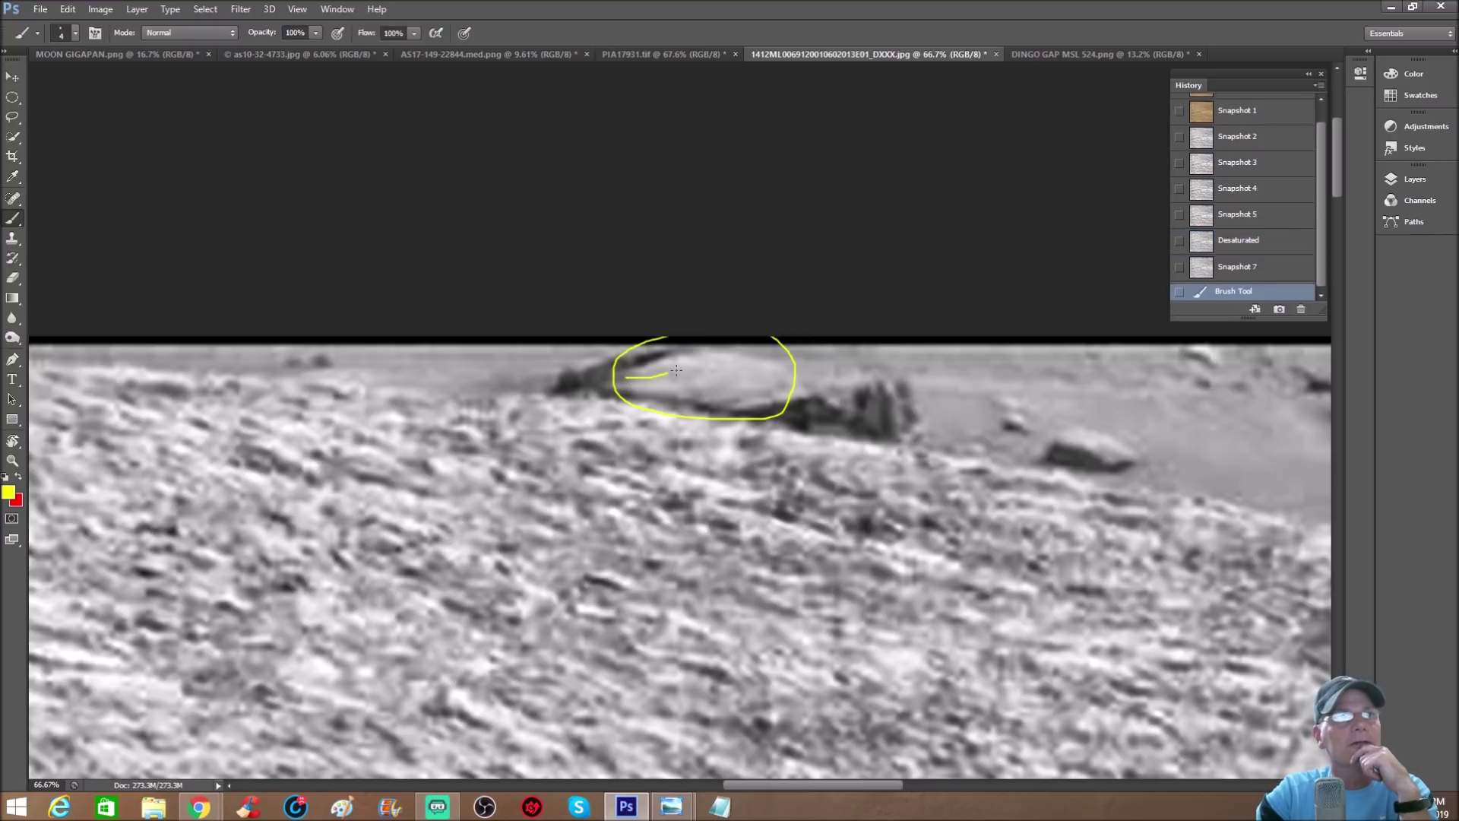
{"action": "mouse_move", "coordinate": [688, 370]}
{"action": "left_mouse_down"}
{"action": "mouse_move", "coordinate": [697, 387]}
{"action": "mouse_move", "coordinate": [703, 368]}
{"action": "mouse_move", "coordinate": [684, 374]}
{"action": "mouse_move", "coordinate": [780, 389]}
{"action": "mouse_move", "coordinate": [775, 363]}
{"action": "mouse_move", "coordinate": [735, 351]}
{"action": "mouse_move", "coordinate": [625, 374]}
{"action": "left_mouse_up"}
{"action": "left_click", "coordinate": [713, 401]}
Step: Add two yellow arrows at the rock, then discard the marks via Snapshot 7
{"action": "mouse_move", "coordinate": [792, 337]}
{"action": "left_mouse_down"}
{"action": "mouse_move", "coordinate": [759, 351]}
{"action": "mouse_move", "coordinate": [760, 365]}
{"action": "left_mouse_up"}
{"action": "mouse_move", "coordinate": [659, 435]}
{"action": "left_mouse_down"}
{"action": "mouse_move", "coordinate": [672, 390]}
{"action": "mouse_move", "coordinate": [657, 397]}
{"action": "mouse_move", "coordinate": [682, 384]}
{"action": "mouse_move", "coordinate": [686, 416]}
{"action": "left_mouse_up"}
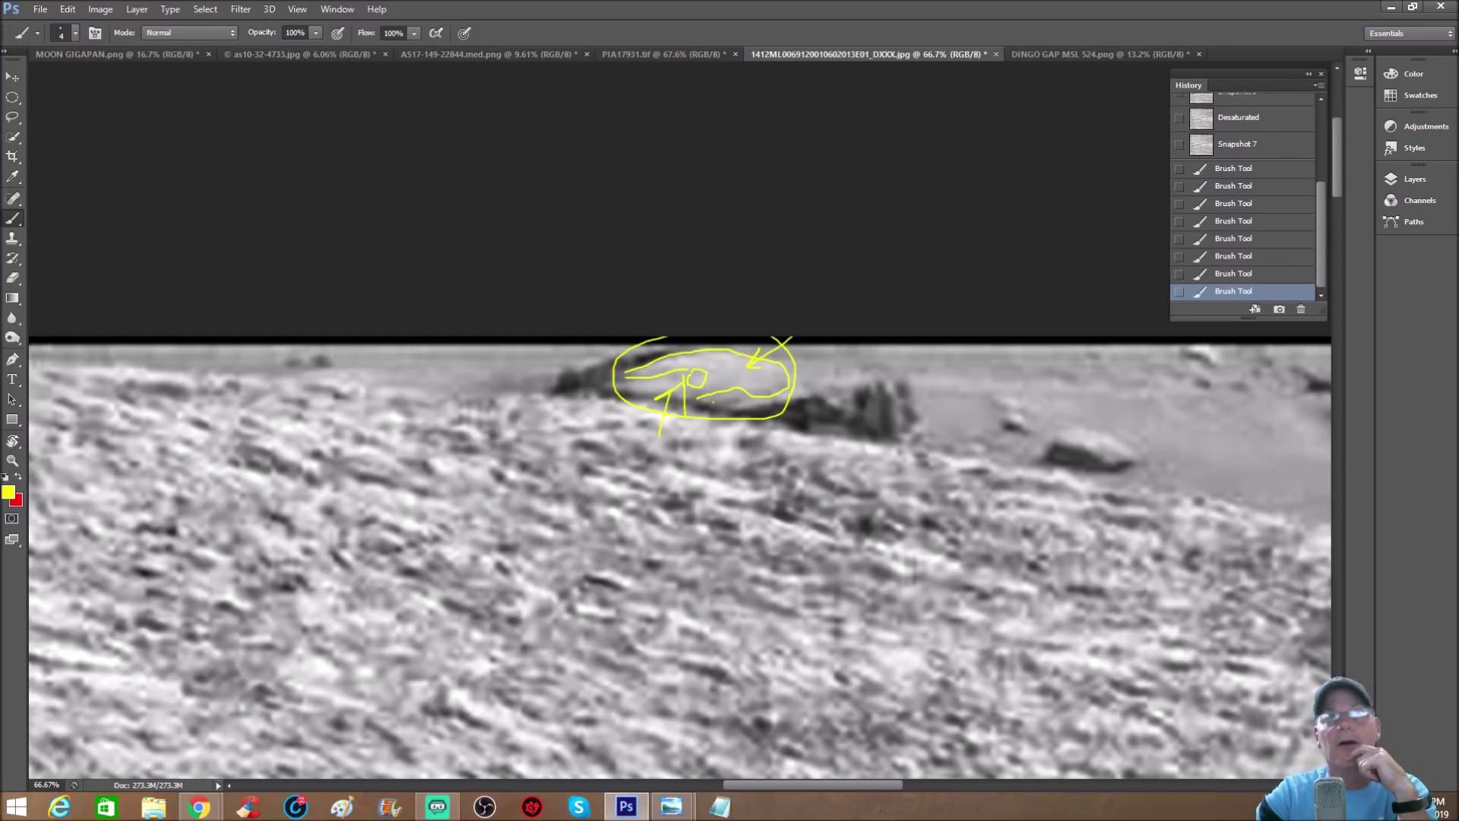
{"action": "left_click", "coordinate": [1286, 155]}
Step: Sketch a yellow arrow, an arc over the rock, and a box on its right end
{"action": "scroll", "coordinate": [757, 441], "scroll_direction": "up", "scroll_amount": 1}
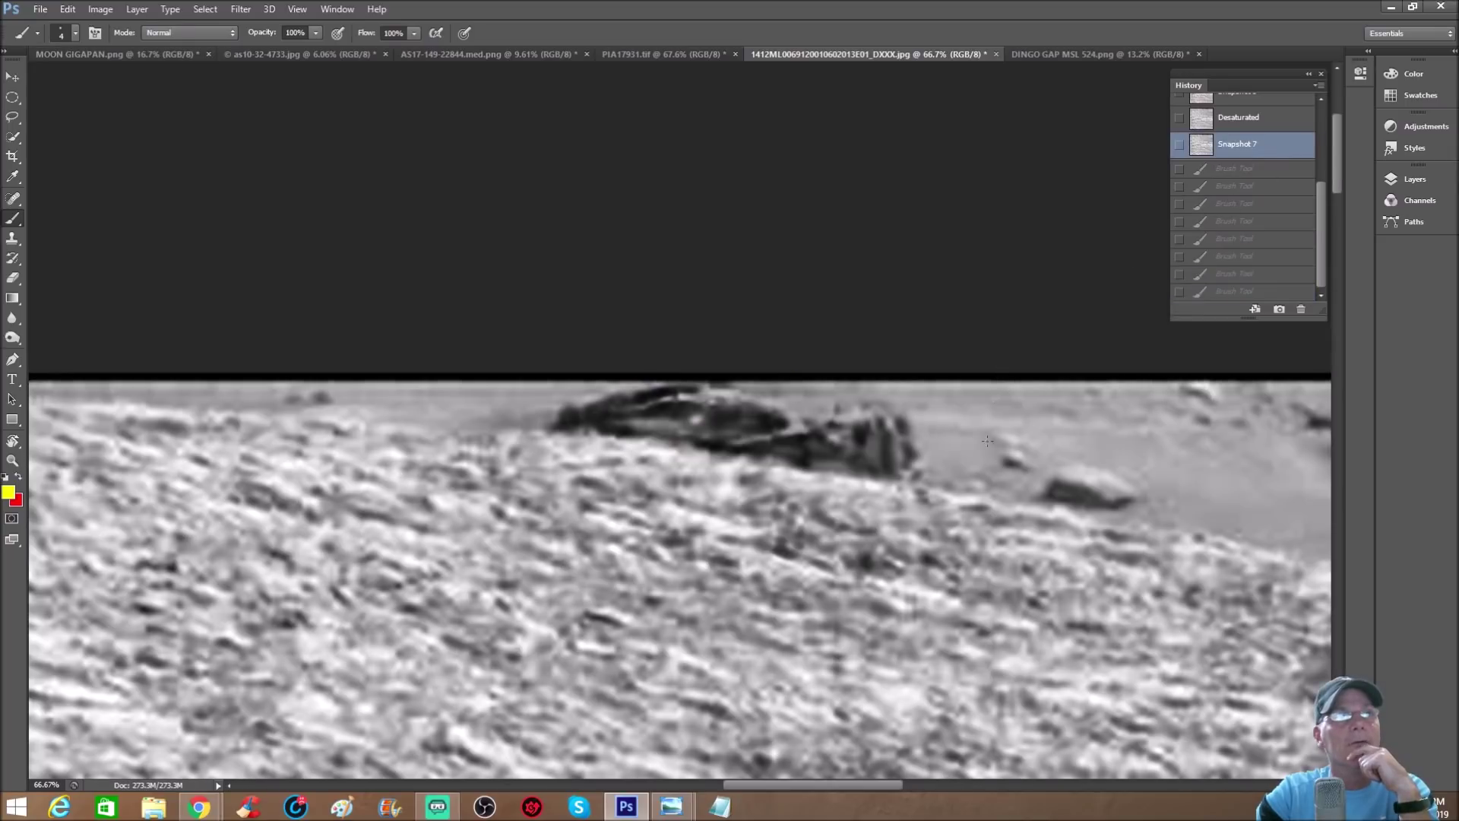
{"action": "left_click_drag", "start_coordinate": [662, 523], "coordinate": [698, 436]}
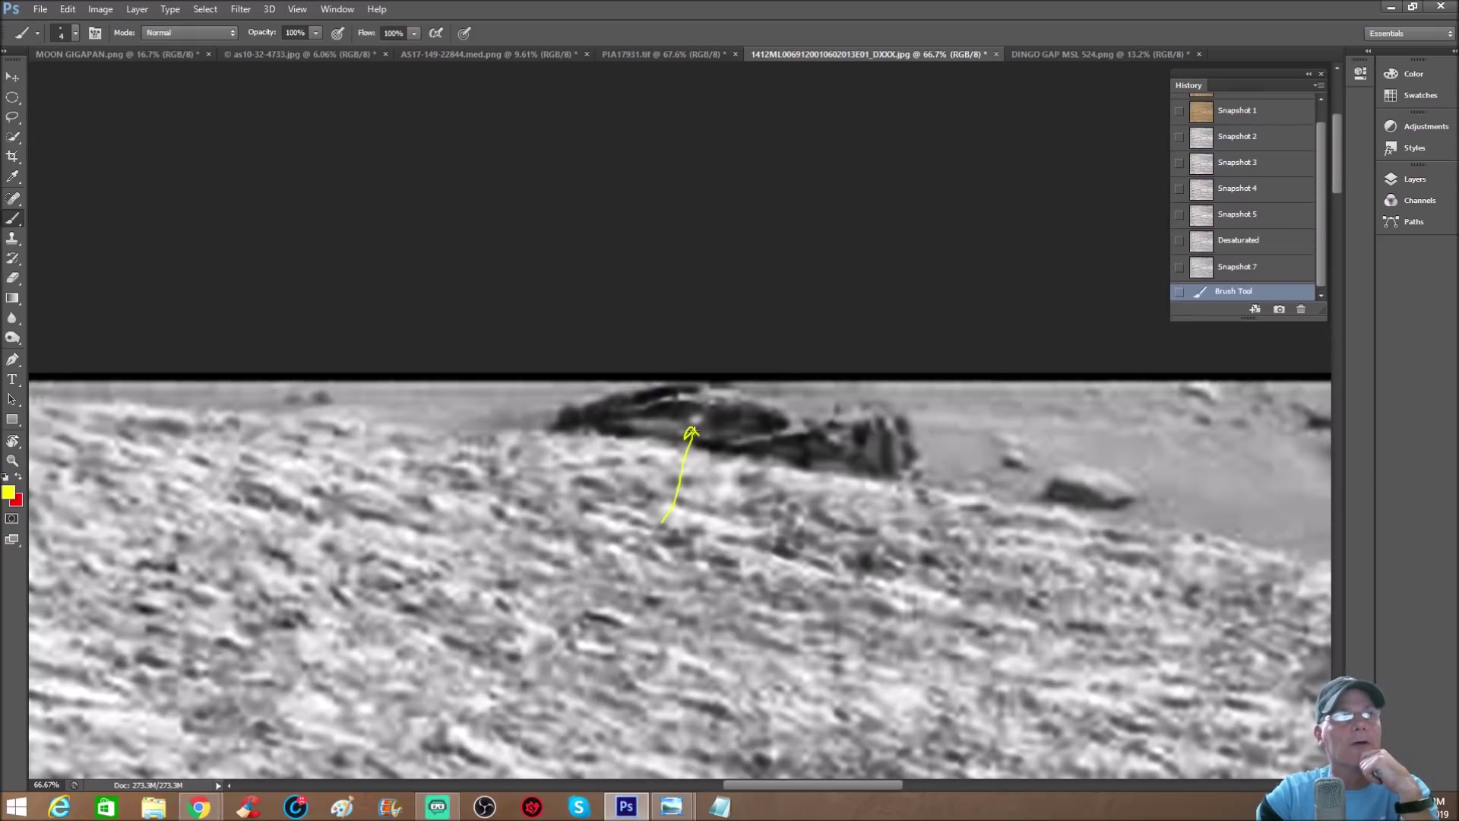
{"action": "mouse_move", "coordinate": [625, 415]}
{"action": "left_mouse_down"}
{"action": "mouse_move", "coordinate": [654, 402]}
{"action": "mouse_move", "coordinate": [777, 422]}
{"action": "mouse_move", "coordinate": [734, 437]}
{"action": "mouse_move", "coordinate": [692, 412]}
{"action": "left_mouse_up"}
{"action": "mouse_move", "coordinate": [772, 434]}
{"action": "left_mouse_down"}
{"action": "mouse_move", "coordinate": [782, 418]}
{"action": "mouse_move", "coordinate": [809, 426]}
{"action": "mouse_move", "coordinate": [751, 386]}
{"action": "left_mouse_up"}
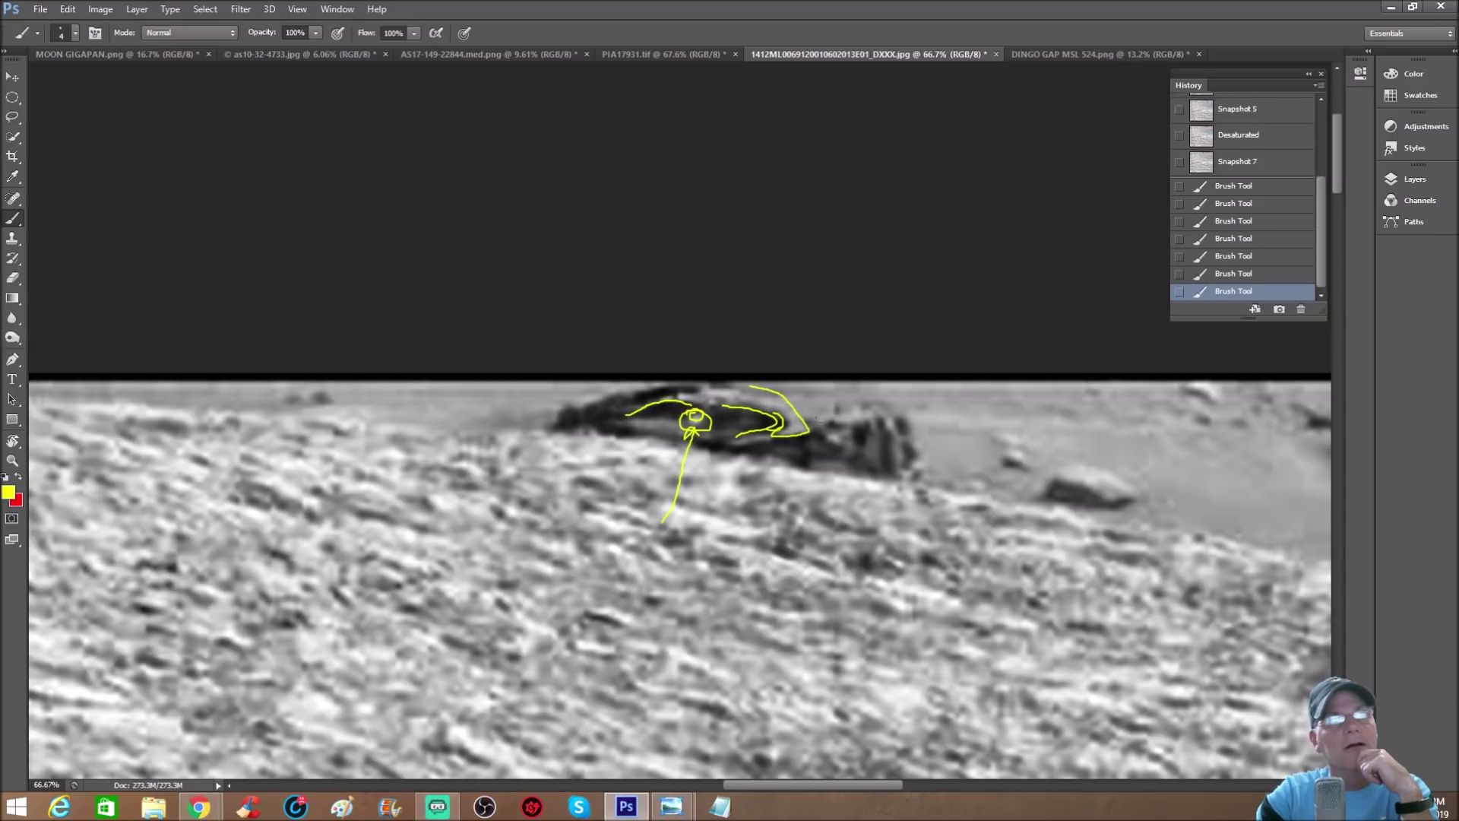
{"action": "mouse_move", "coordinate": [760, 447]}
{"action": "left_mouse_down"}
{"action": "mouse_move", "coordinate": [868, 420]}
{"action": "mouse_move", "coordinate": [879, 475]}
{"action": "left_mouse_up"}
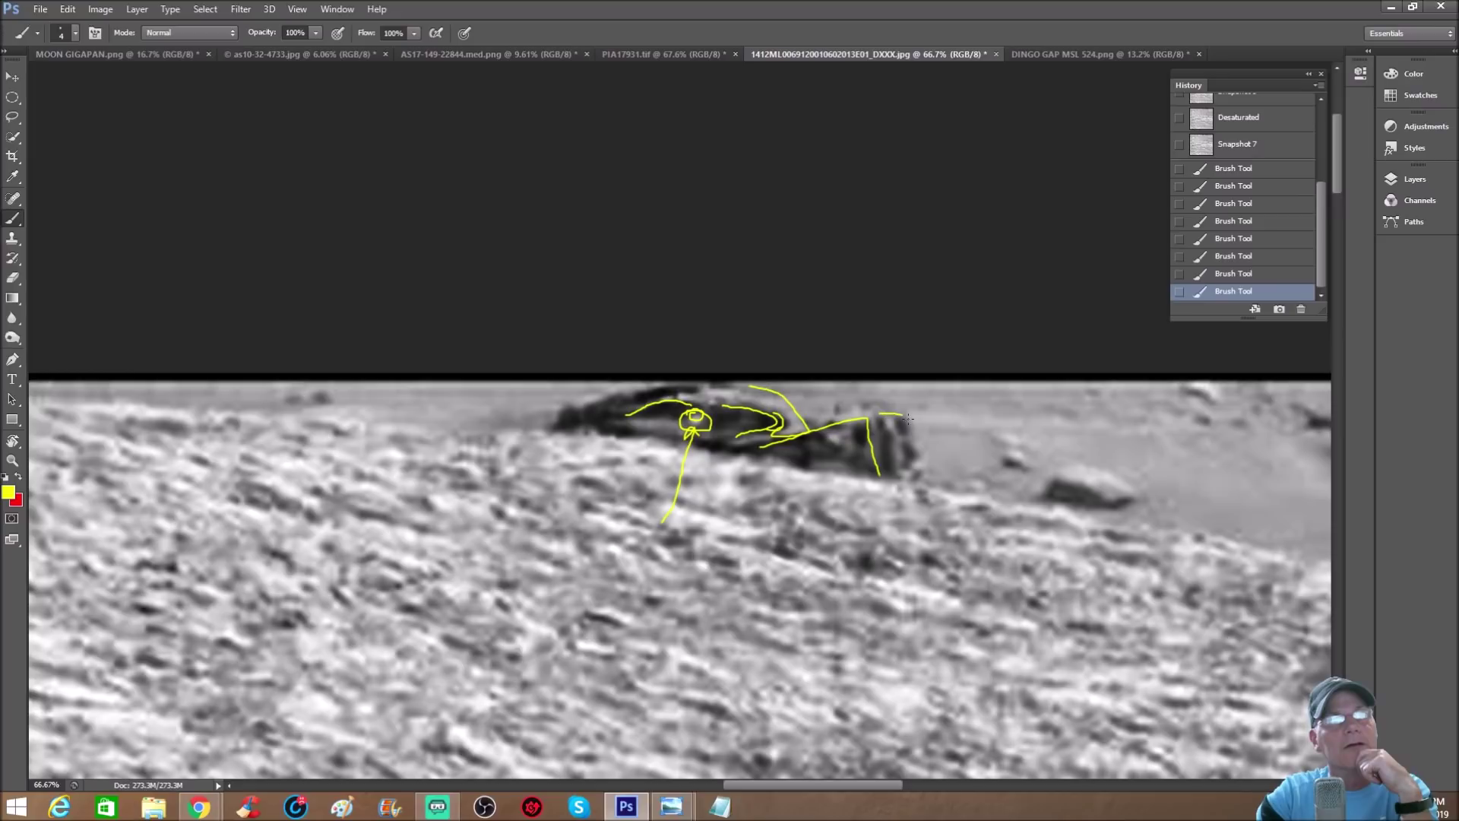
{"action": "left_click_drag", "start_coordinate": [908, 418], "coordinate": [921, 480]}
{"action": "mouse_move", "coordinate": [882, 414]}
{"action": "left_mouse_down"}
{"action": "mouse_move", "coordinate": [891, 461]}
{"action": "mouse_move", "coordinate": [899, 430]}
{"action": "mouse_move", "coordinate": [917, 456]}
{"action": "mouse_move", "coordinate": [898, 445]}
{"action": "left_mouse_up"}
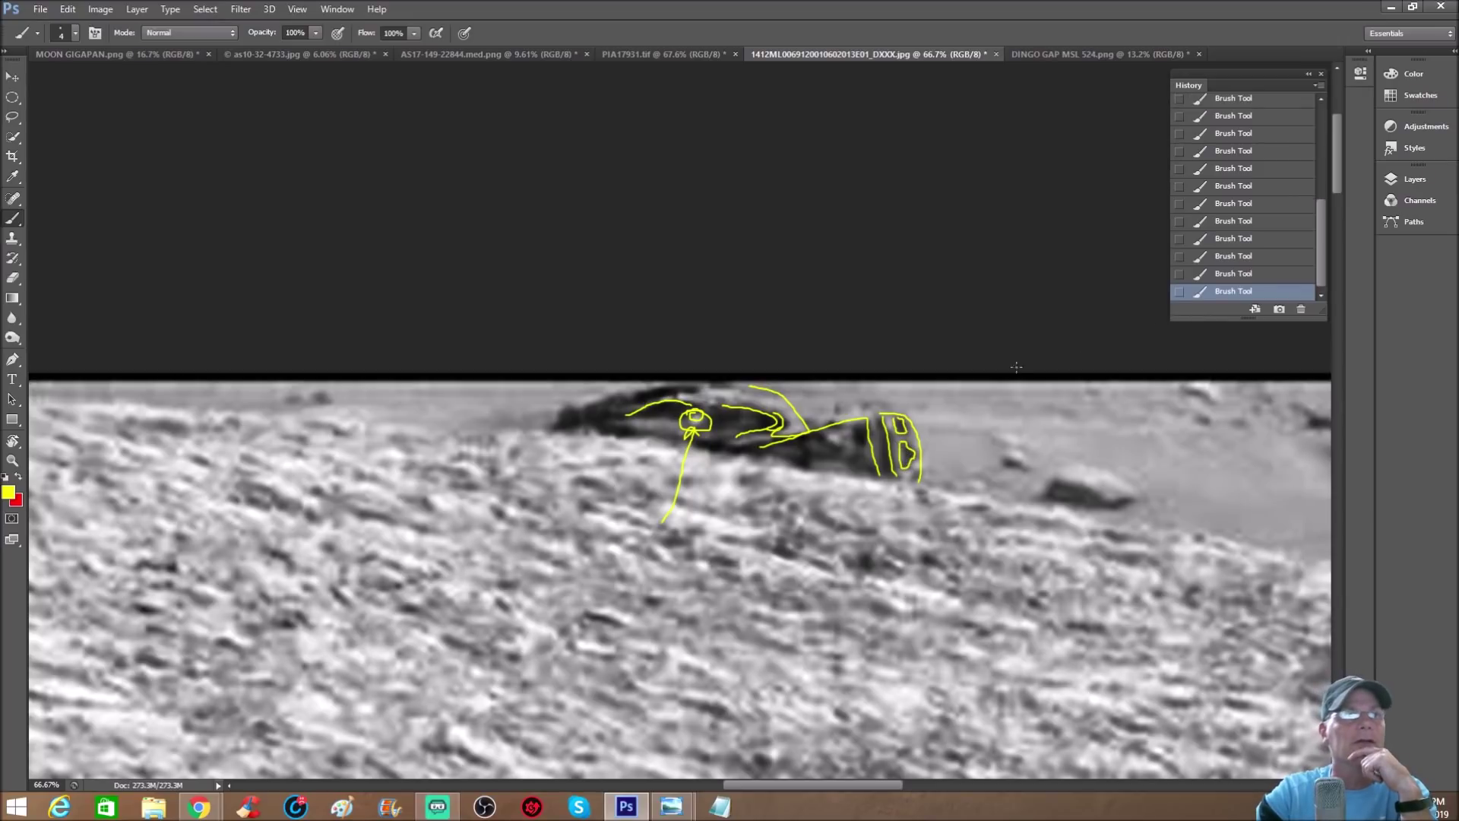
Step: Draw yellow arrows and a circle on the rock face, then step back in History to remove them
{"action": "left_click_drag", "start_coordinate": [802, 393], "coordinate": [865, 417]}
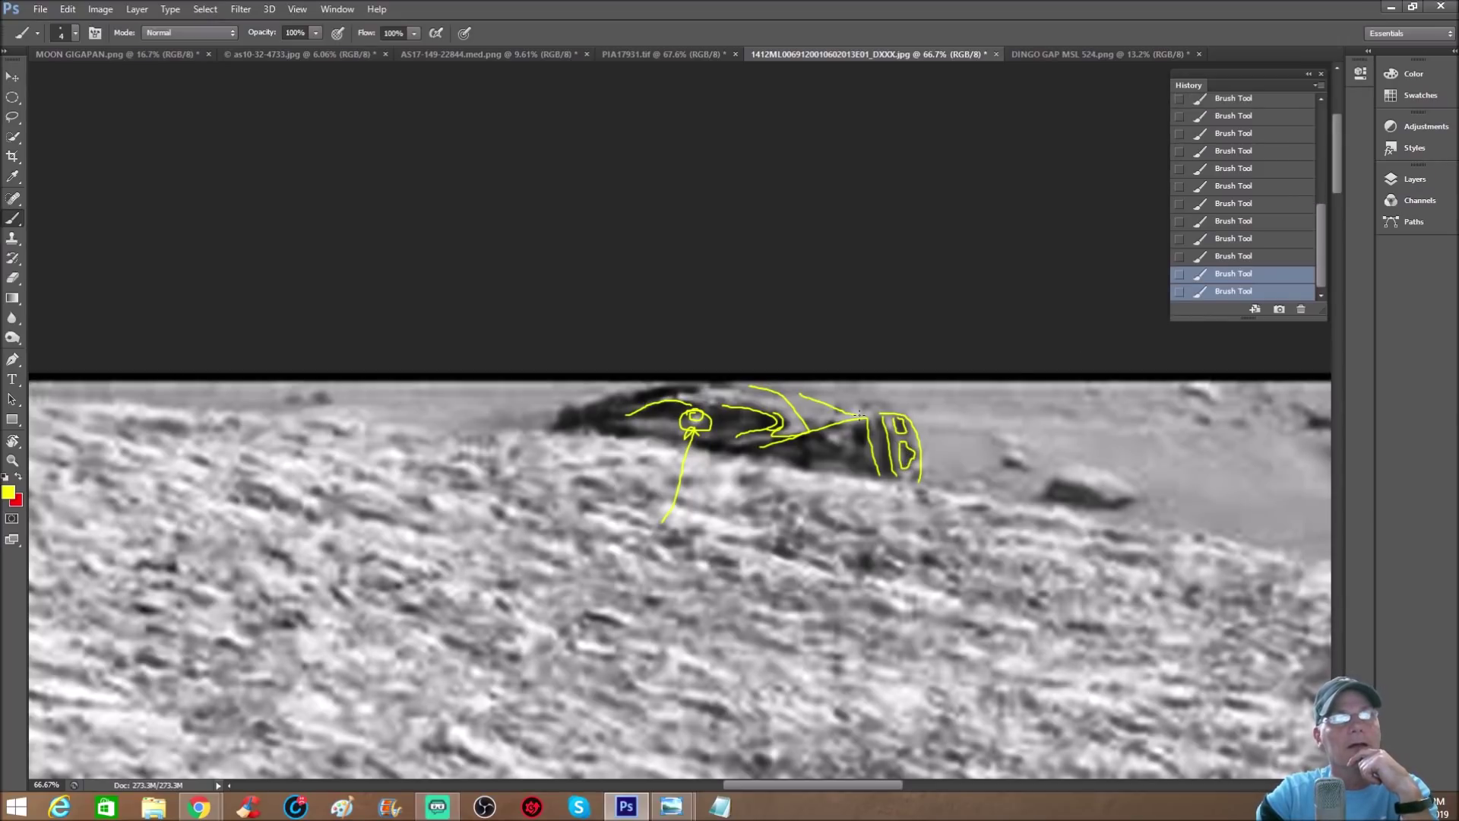
{"action": "left_click_drag", "start_coordinate": [811, 467], "coordinate": [805, 438]}
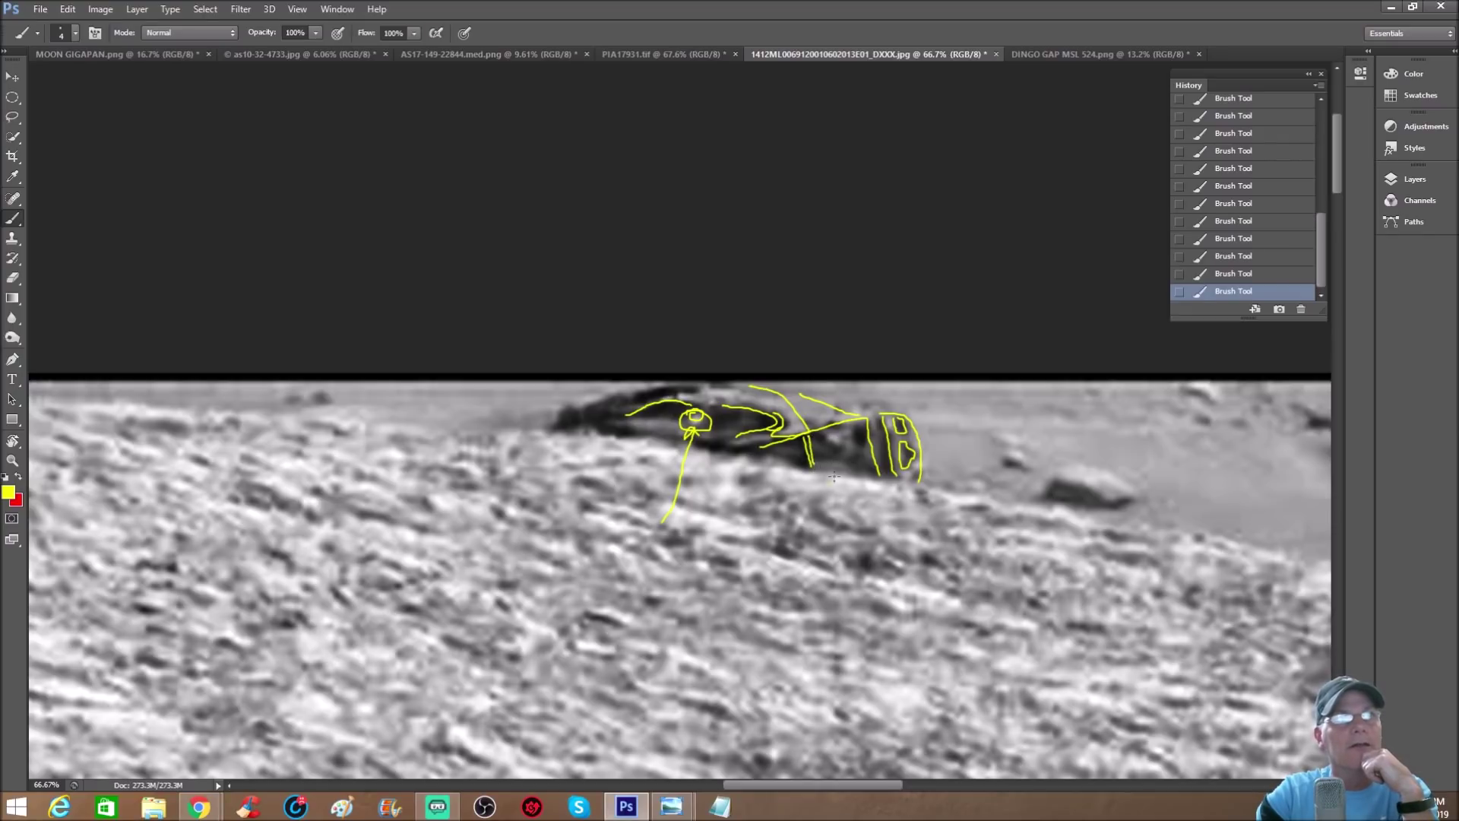
{"action": "left_click_drag", "start_coordinate": [834, 482], "coordinate": [839, 451]}
{"action": "left_click_drag", "start_coordinate": [831, 461], "coordinate": [844, 459]}
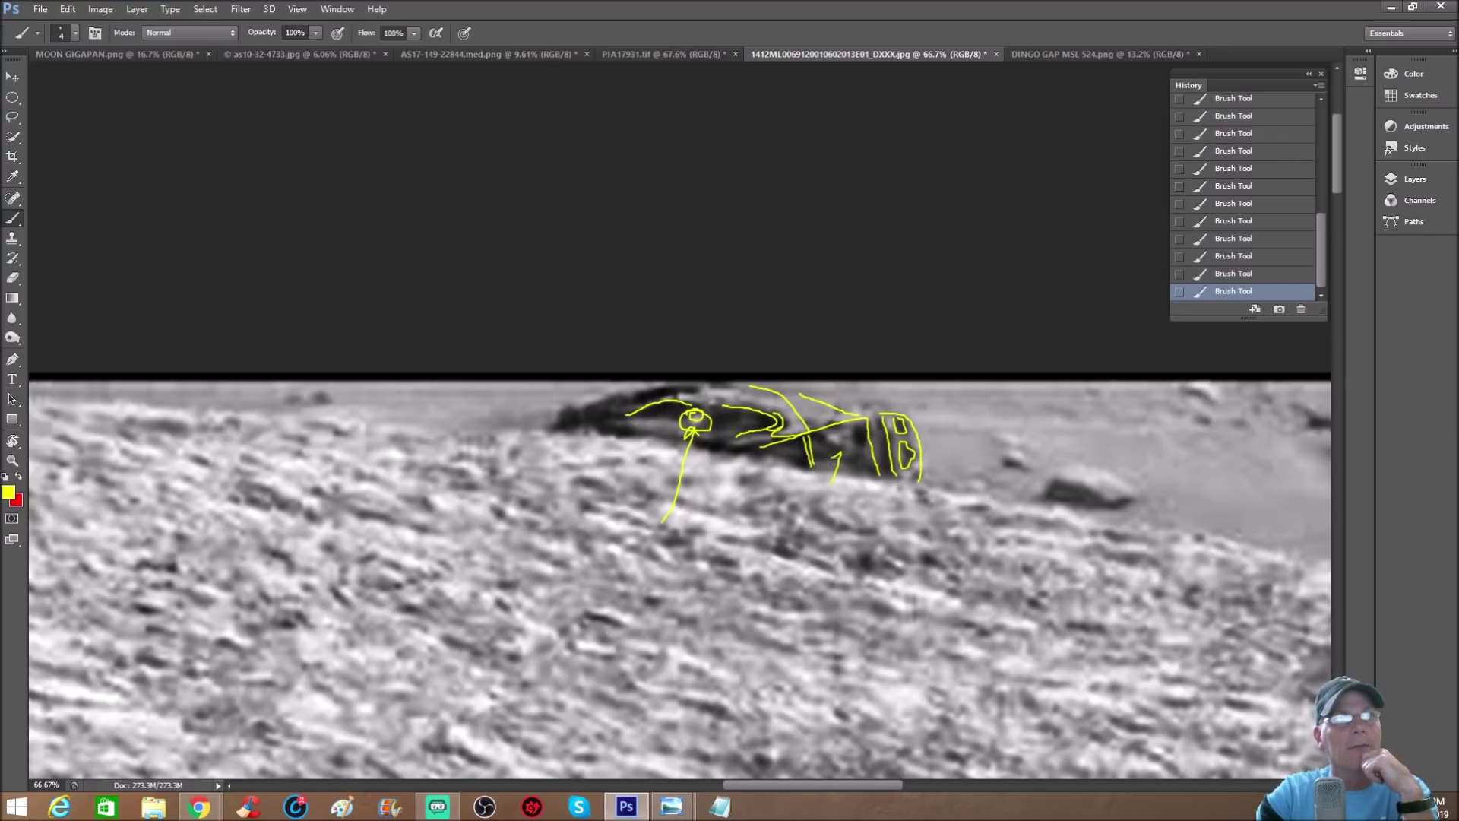
{"action": "left_click", "coordinate": [1228, 276]}
{"action": "left_click", "coordinate": [1244, 239]}
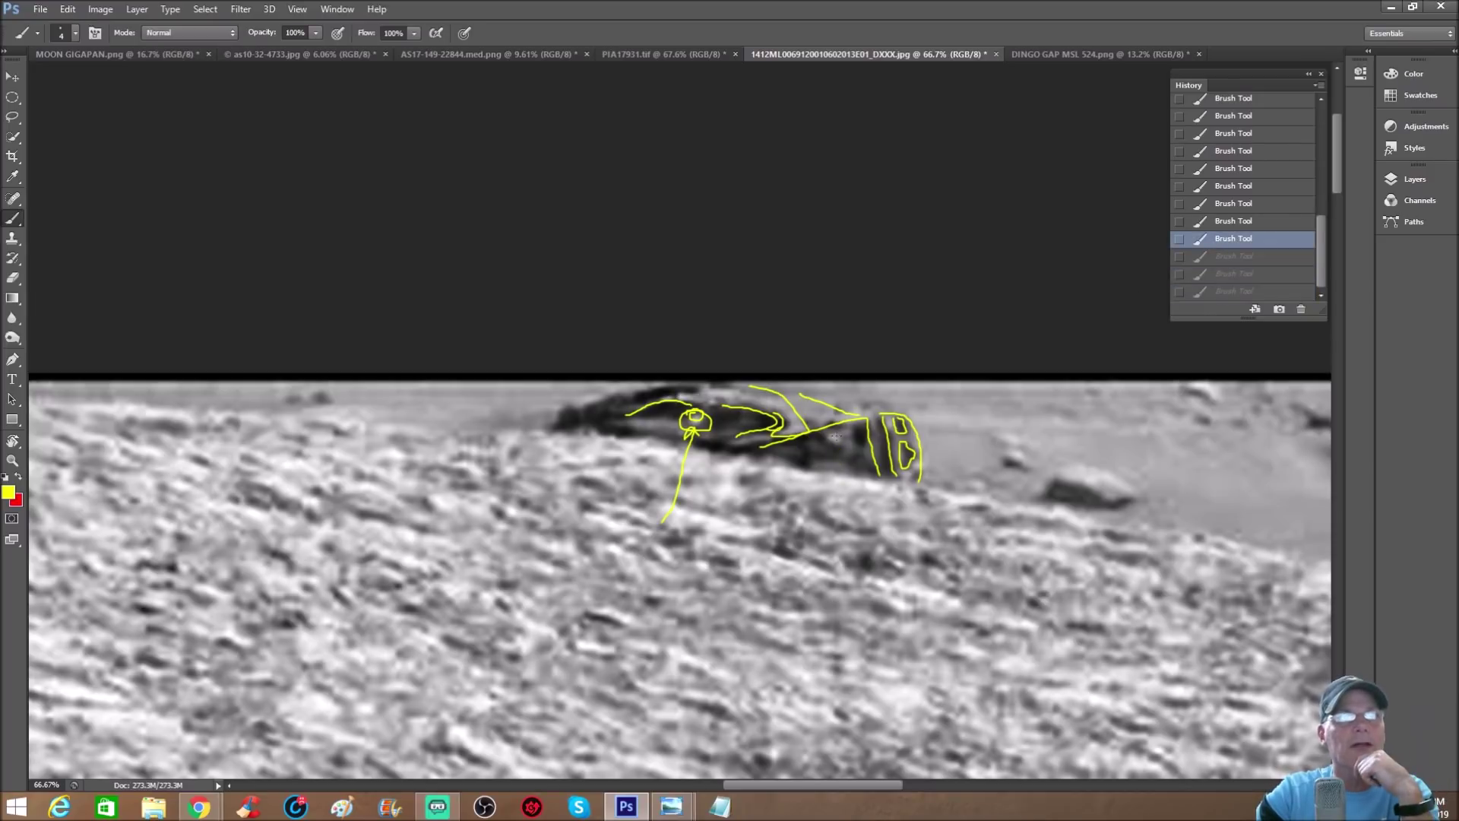
{"action": "mouse_move", "coordinate": [816, 435]}
{"action": "left_mouse_down"}
{"action": "mouse_move", "coordinate": [854, 456]}
{"action": "mouse_move", "coordinate": [854, 428]}
{"action": "mouse_move", "coordinate": [818, 431]}
{"action": "left_mouse_up"}
{"action": "mouse_move", "coordinate": [812, 497]}
{"action": "left_mouse_down"}
{"action": "mouse_move", "coordinate": [821, 469]}
{"action": "mouse_move", "coordinate": [833, 481]}
{"action": "left_mouse_up"}
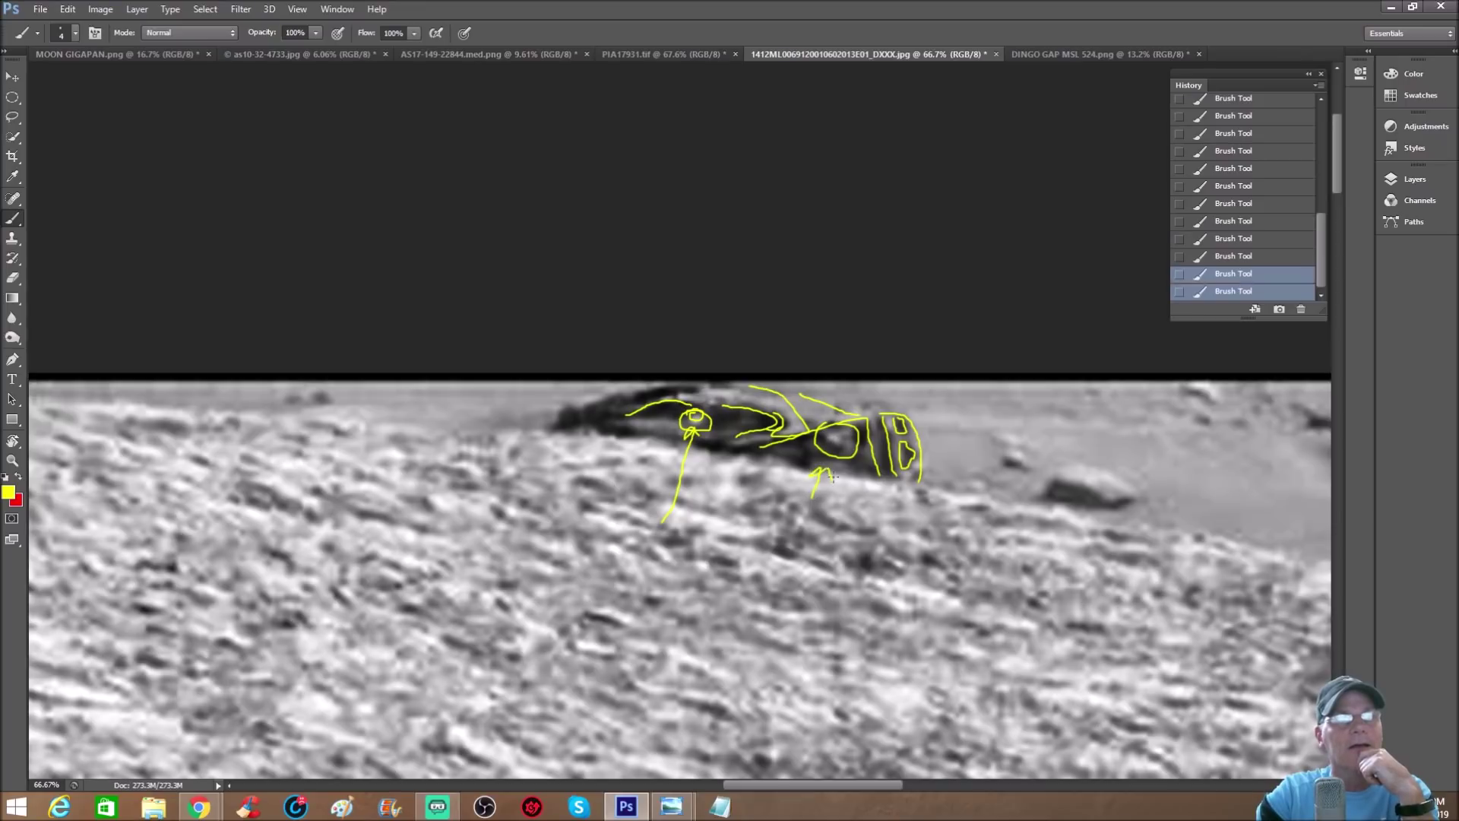
{"action": "left_click", "coordinate": [1275, 255]}
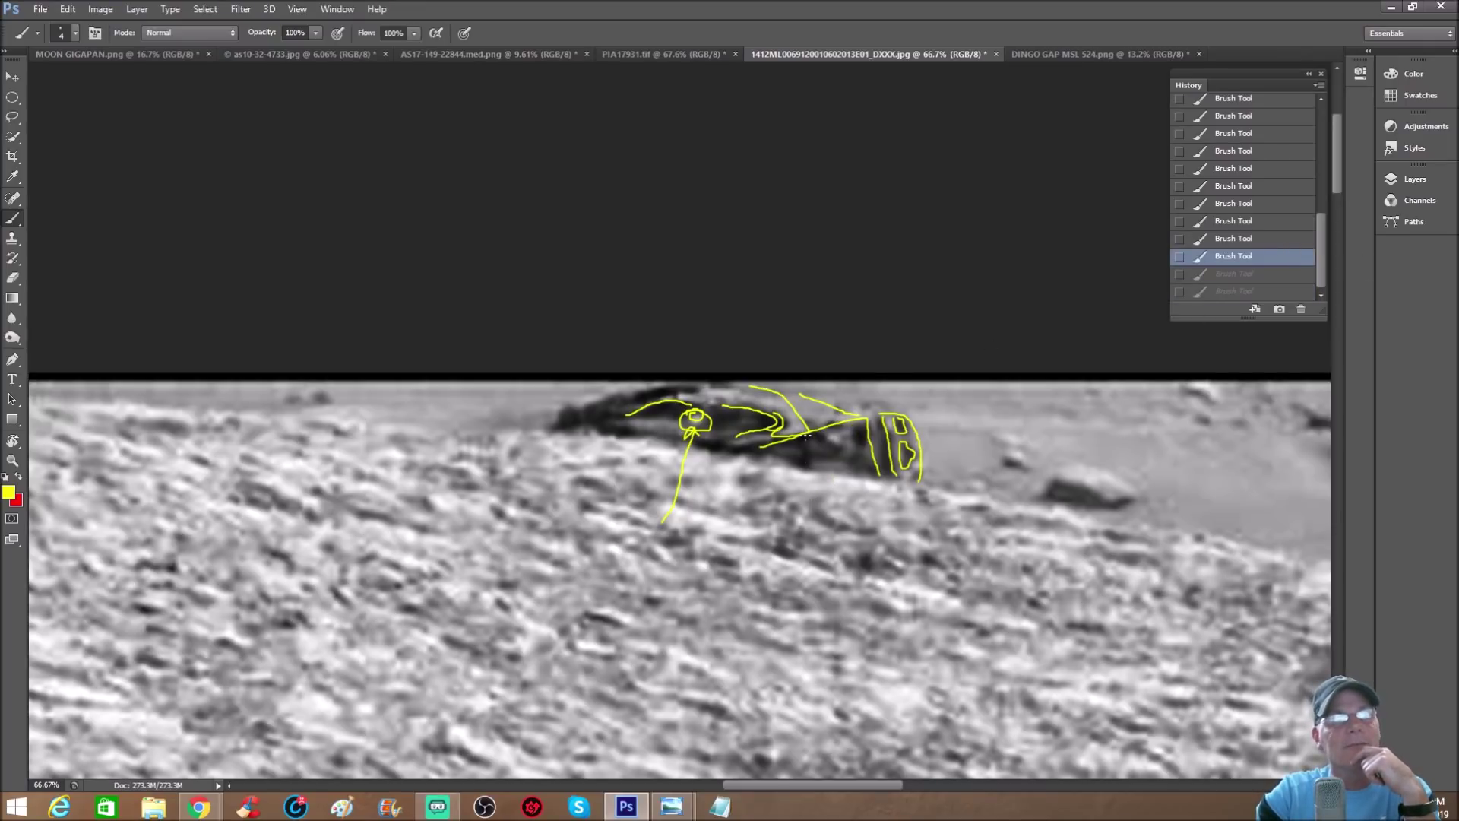
Step: Retry box strokes at 100% zoom, undo them, and revert to the Desaturated state
{"action": "mouse_move", "coordinate": [817, 456]}
{"action": "left_mouse_down"}
{"action": "mouse_move", "coordinate": [845, 458]}
{"action": "mouse_move", "coordinate": [857, 439]}
{"action": "left_mouse_up"}
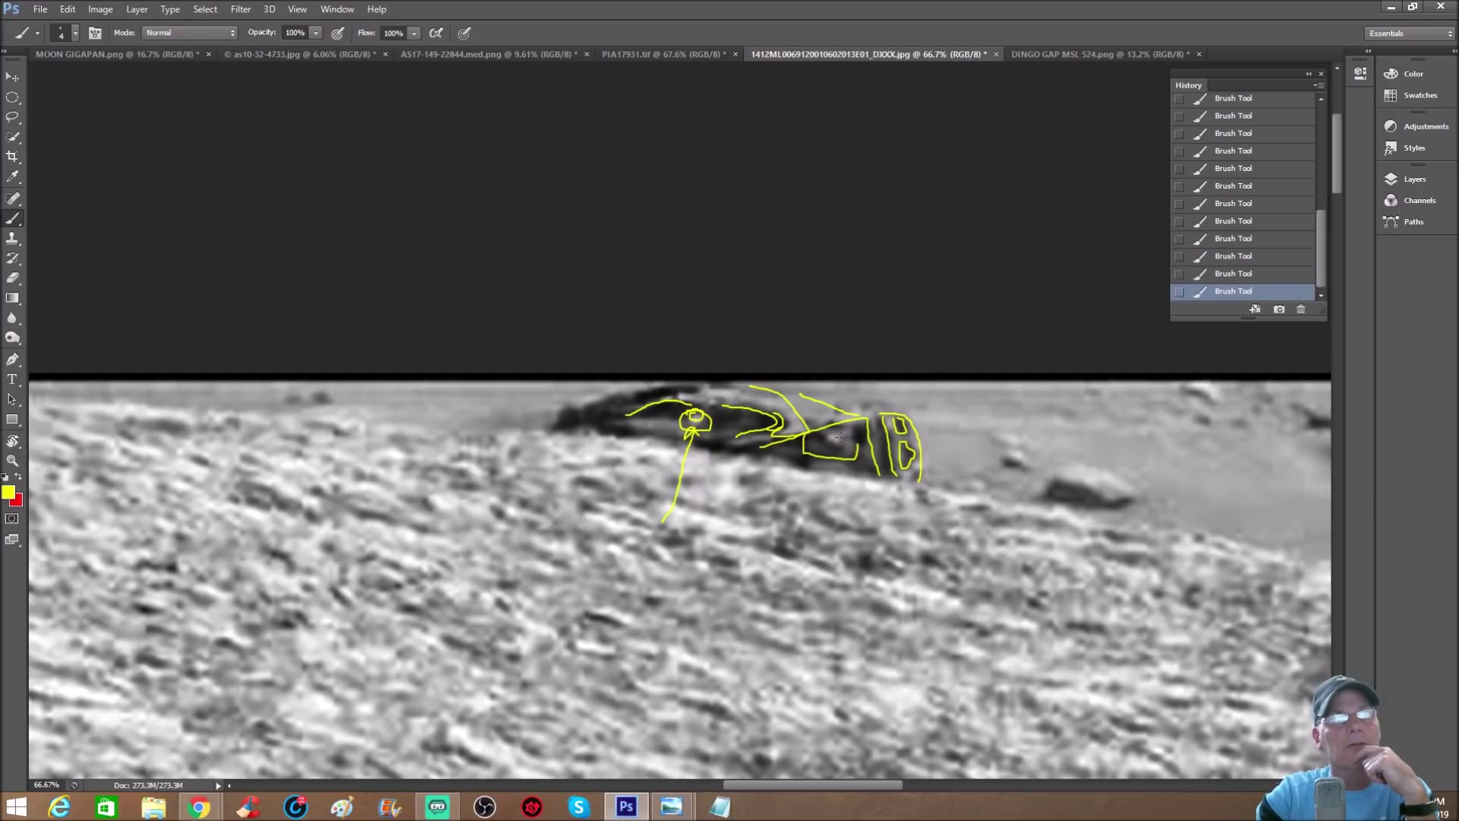
{"action": "key", "text": "ctrl+z"}
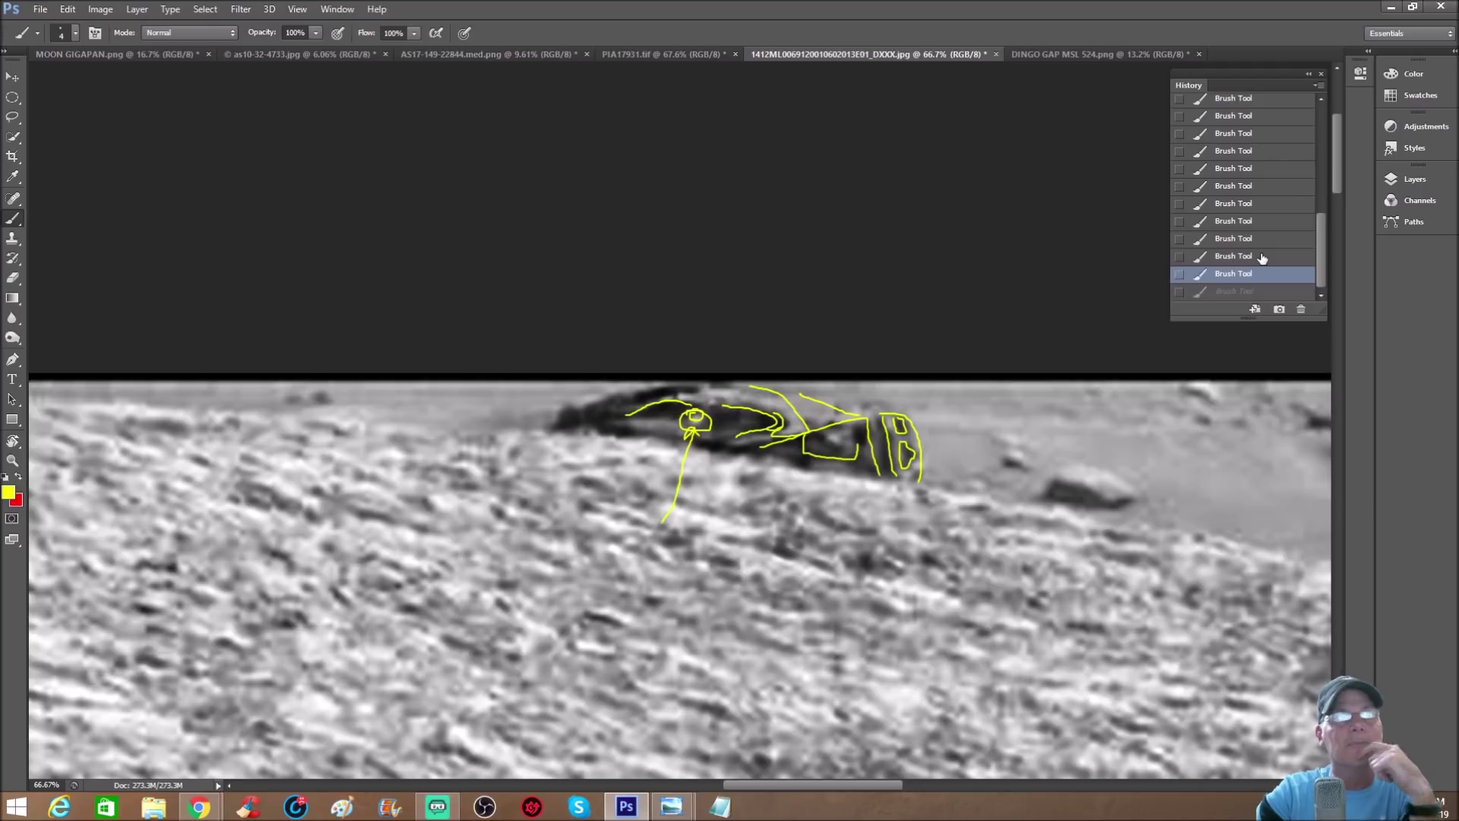
{"action": "key", "text": "ctrl+plus"}
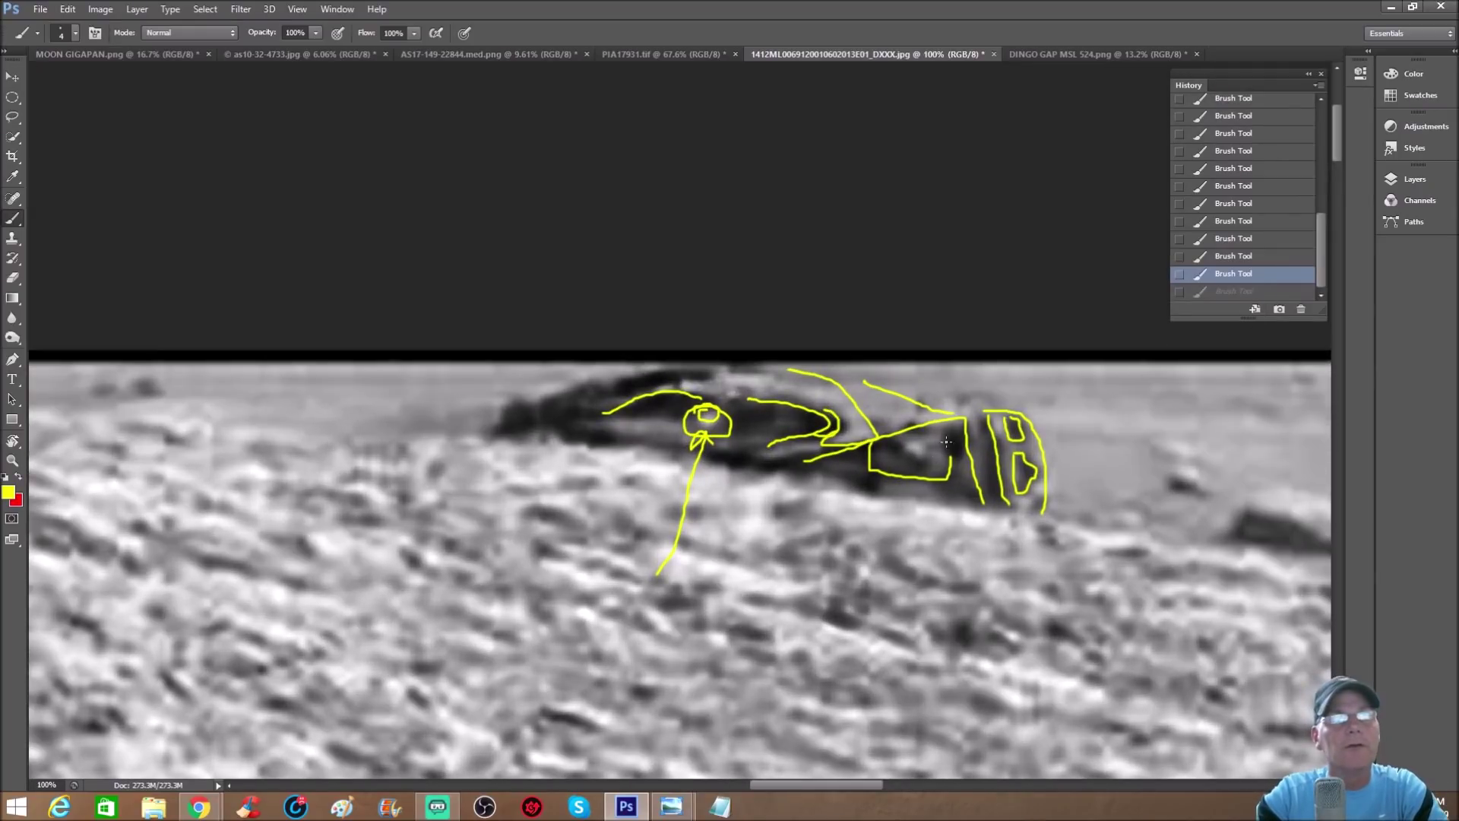
{"action": "mouse_move", "coordinate": [927, 525]}
{"action": "left_mouse_down"}
{"action": "mouse_move", "coordinate": [942, 467]}
{"action": "mouse_move", "coordinate": [929, 464]}
{"action": "left_mouse_up"}
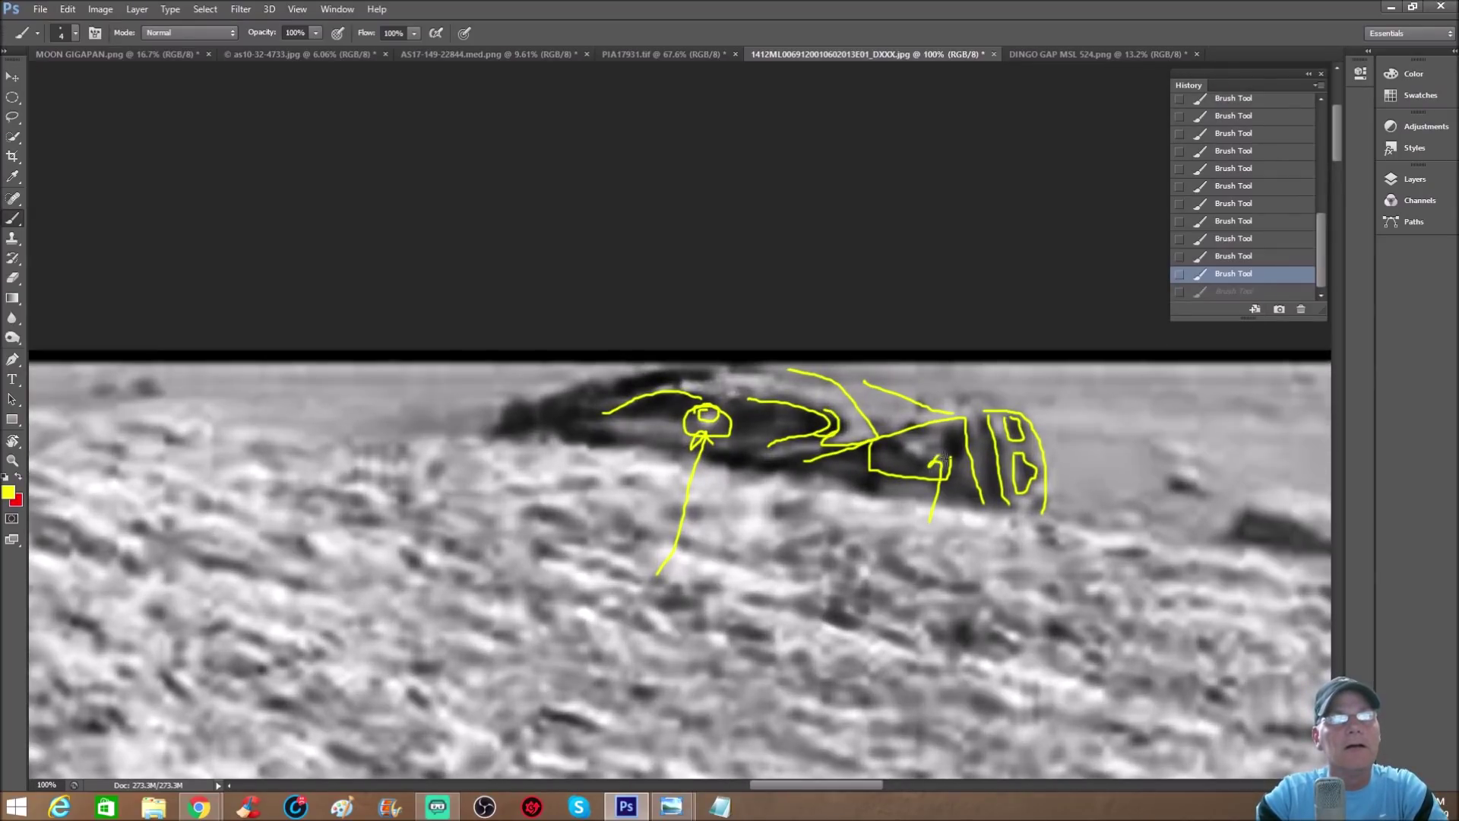
{"action": "key", "text": "ctrl+z"}
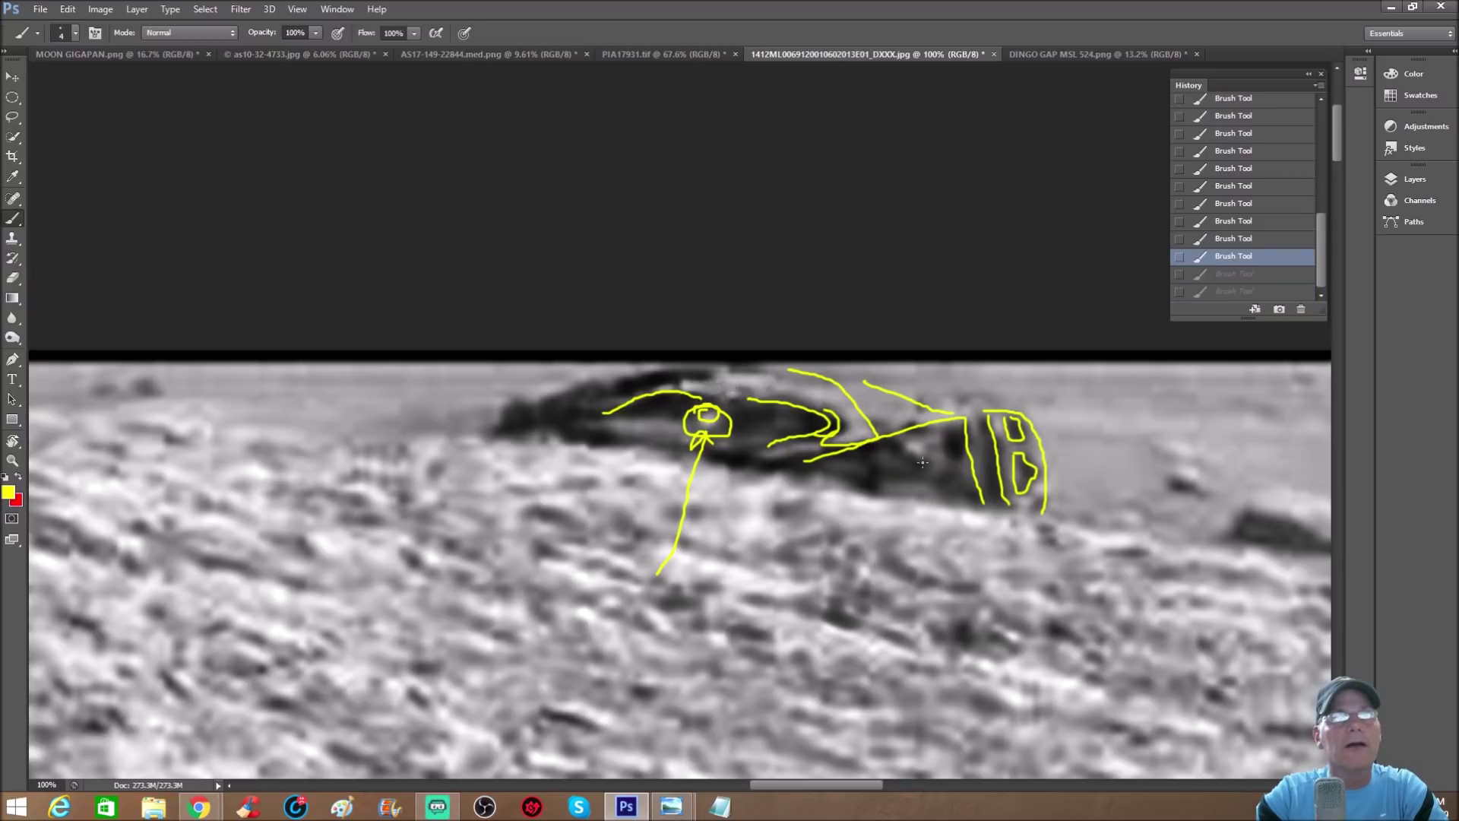
{"action": "mouse_move", "coordinate": [871, 439]}
{"action": "left_mouse_down"}
{"action": "mouse_move", "coordinate": [941, 475]}
{"action": "mouse_move", "coordinate": [951, 460]}
{"action": "mouse_move", "coordinate": [947, 443]}
{"action": "mouse_move", "coordinate": [915, 441]}
{"action": "left_mouse_up"}
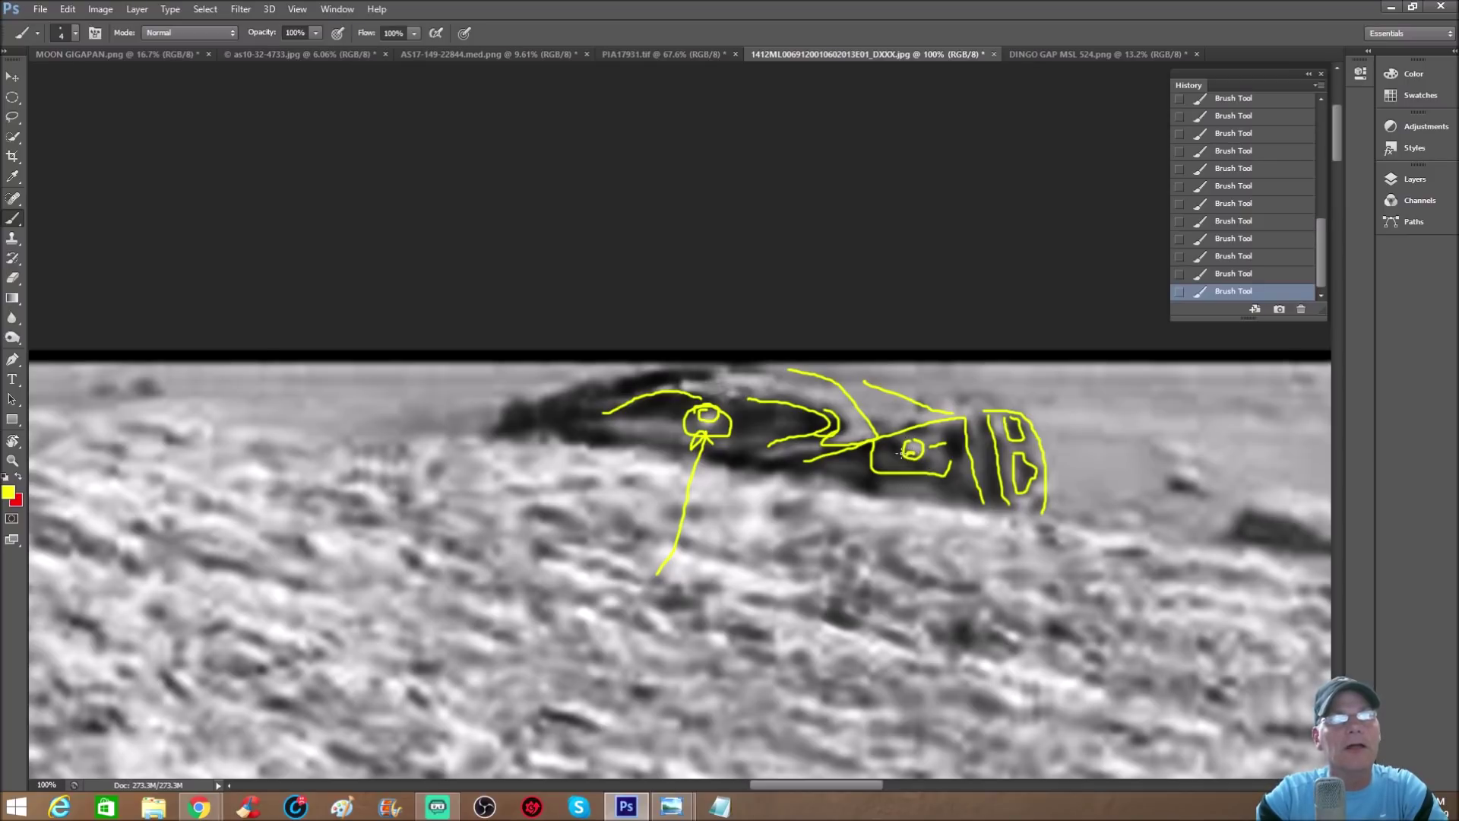
{"action": "left_click_drag", "start_coordinate": [896, 443], "coordinate": [884, 447]}
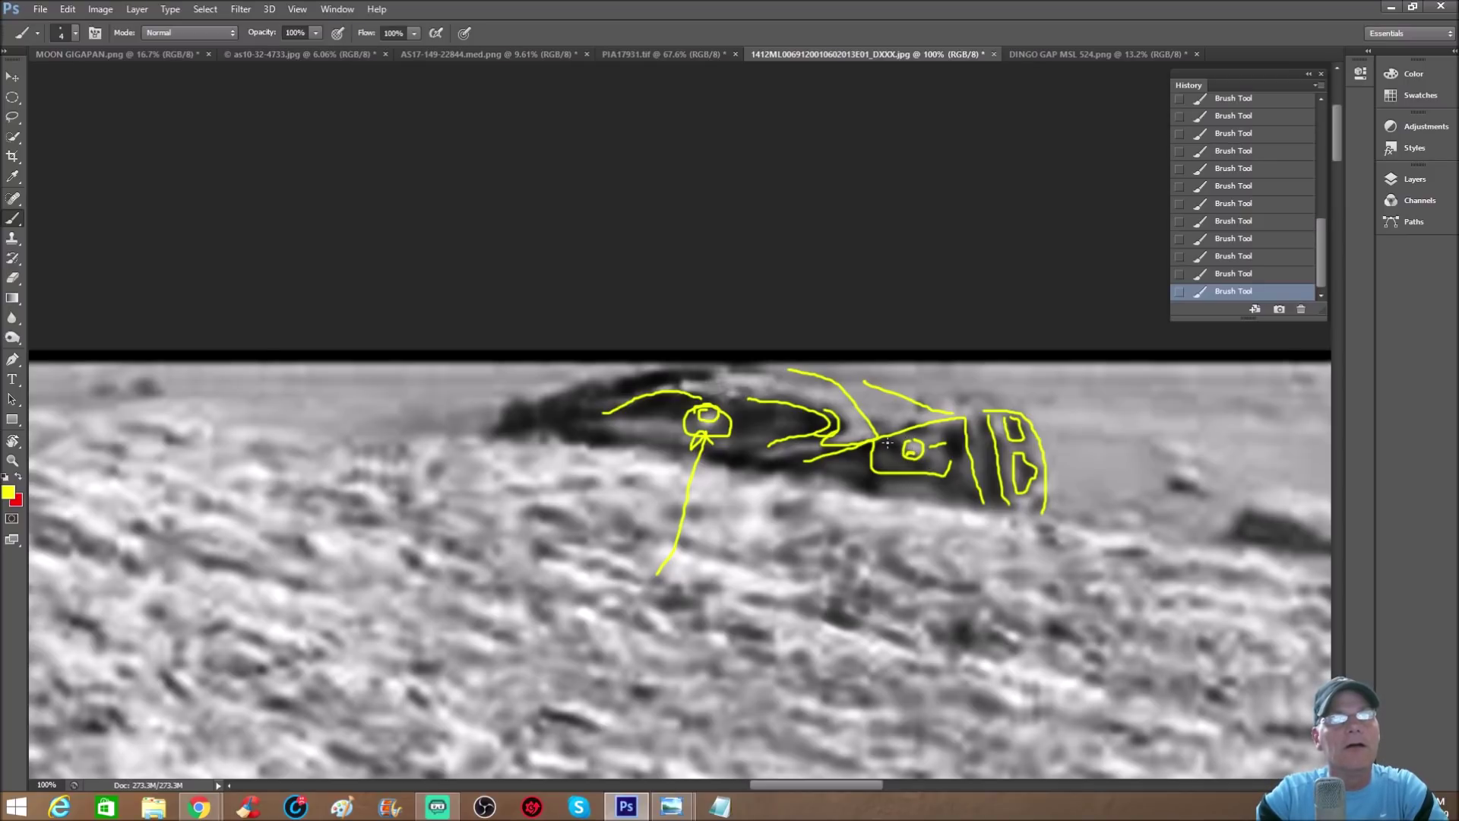
{"action": "left_click", "coordinate": [1265, 221]}
{"action": "scroll", "coordinate": [1258, 259], "scroll_direction": "up", "scroll_amount": 5}
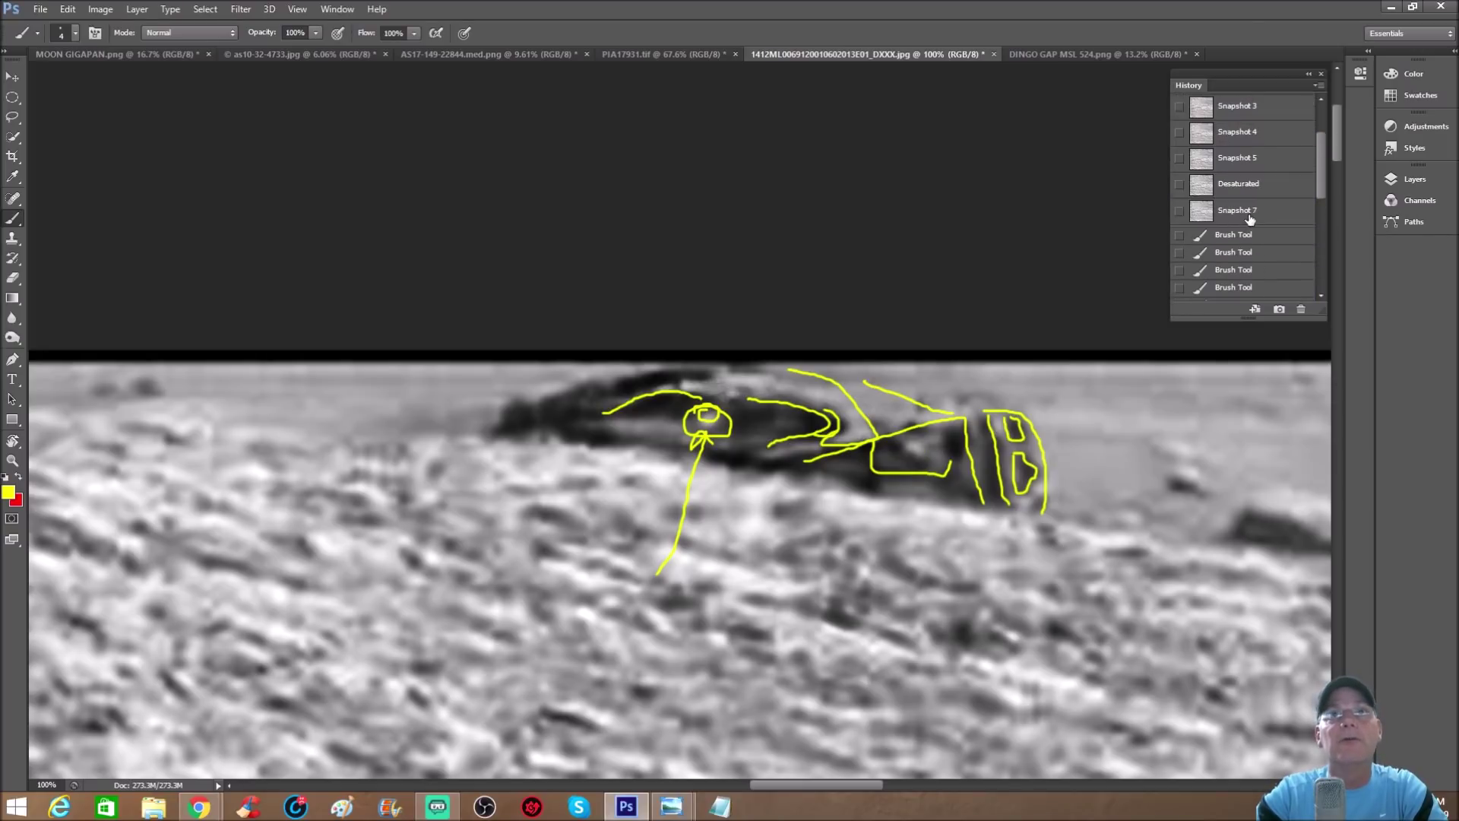
{"action": "left_click", "coordinate": [1258, 184]}
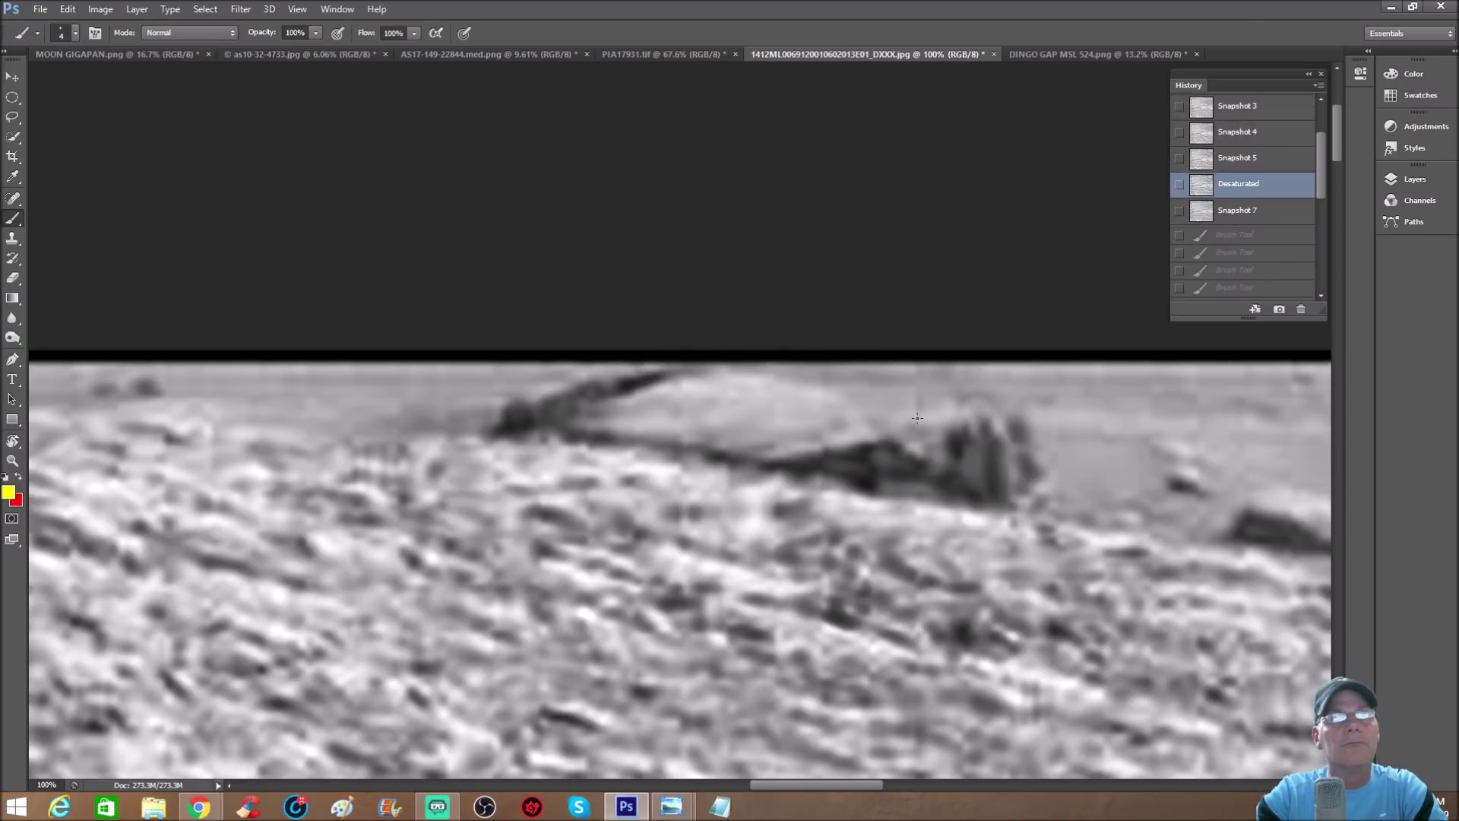
Step: Outline the dark rock's flat top as a yellow diamond and hook its top-right corner
{"action": "left_click_drag", "start_coordinate": [773, 461], "coordinate": [965, 418]}
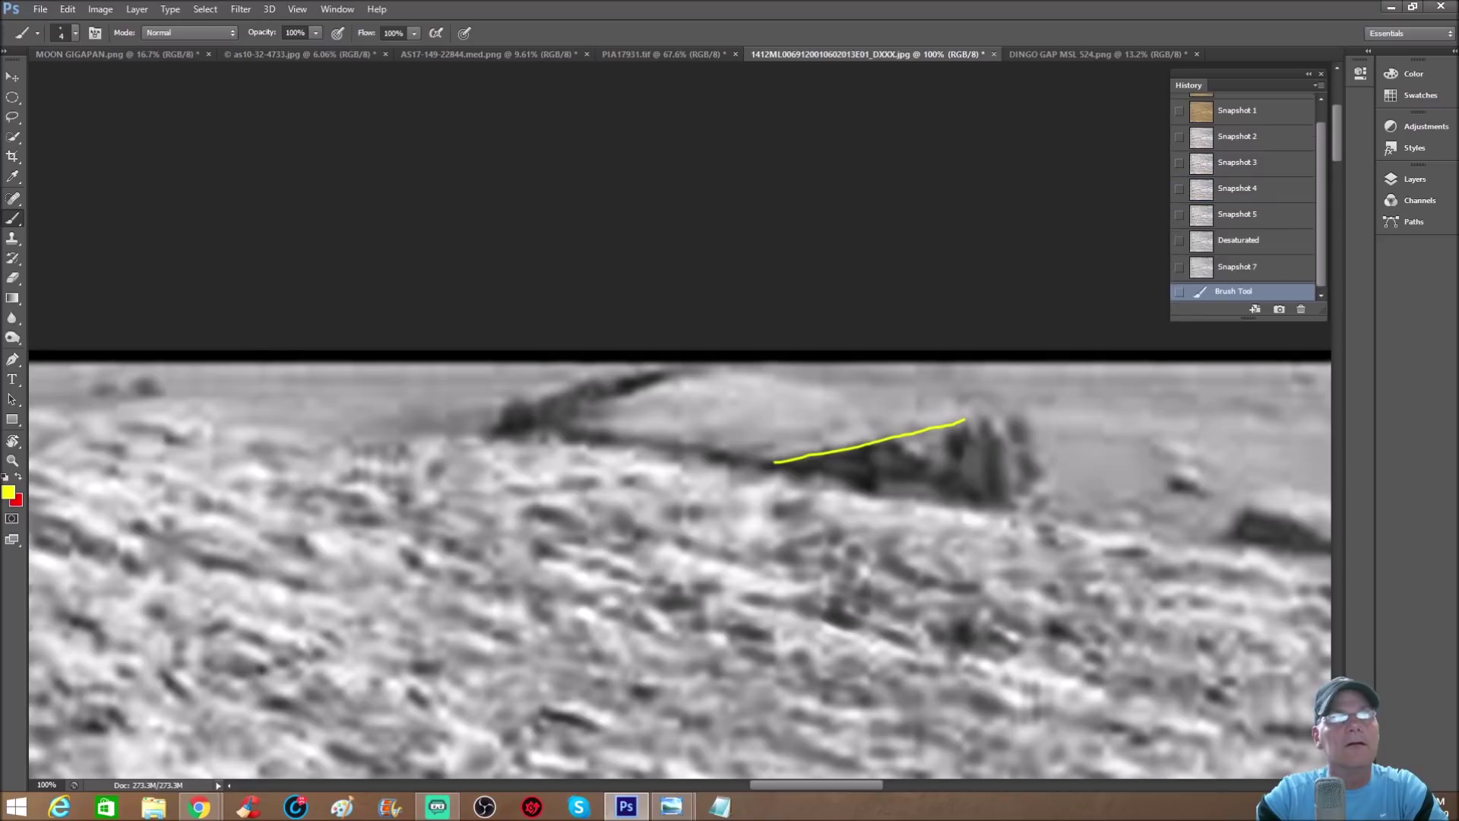
{"action": "scroll", "coordinate": [712, 447], "scroll_direction": "down", "scroll_amount": 1}
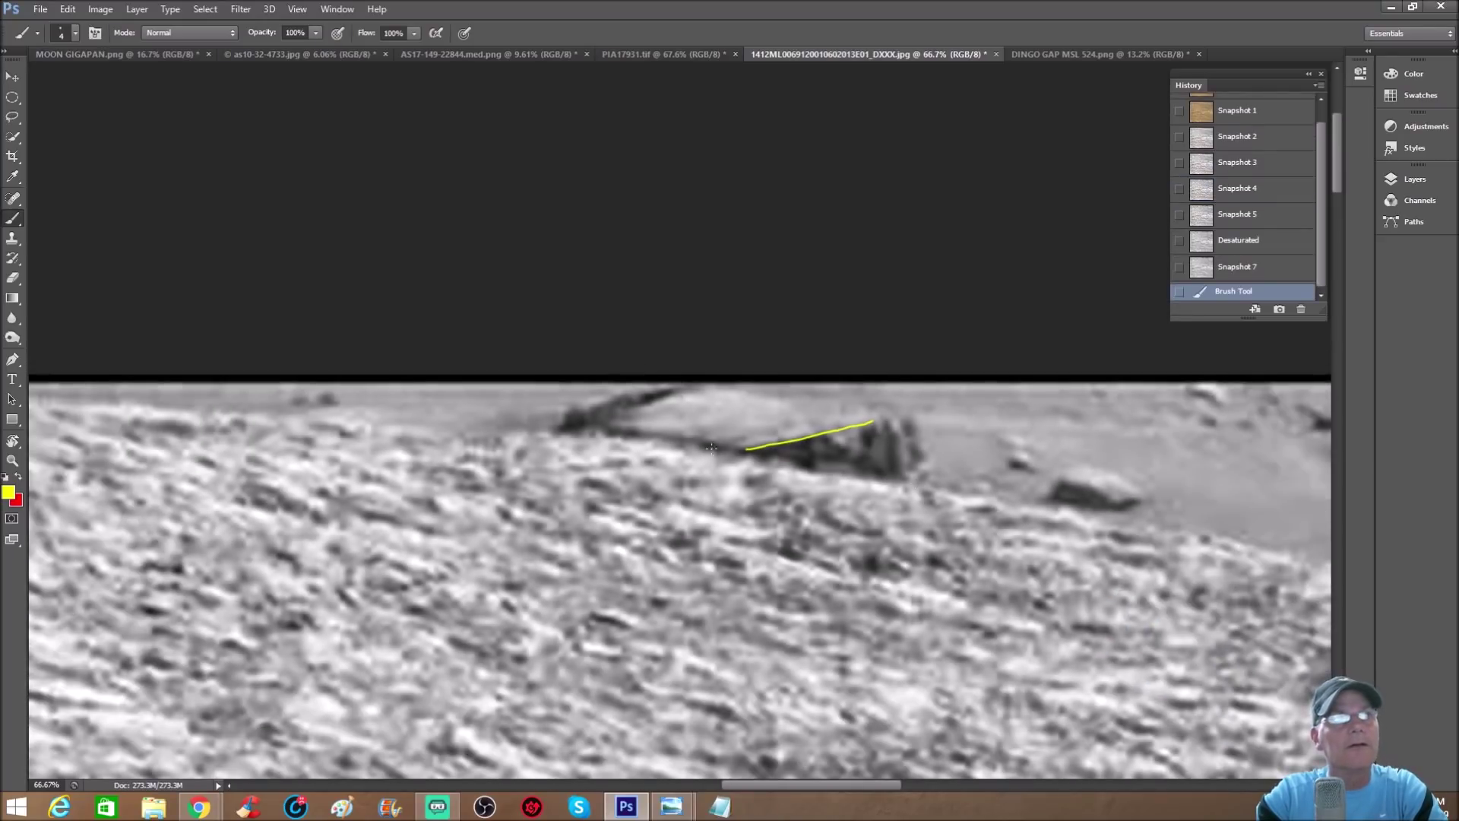
{"action": "left_click_drag", "start_coordinate": [614, 423], "coordinate": [741, 447]}
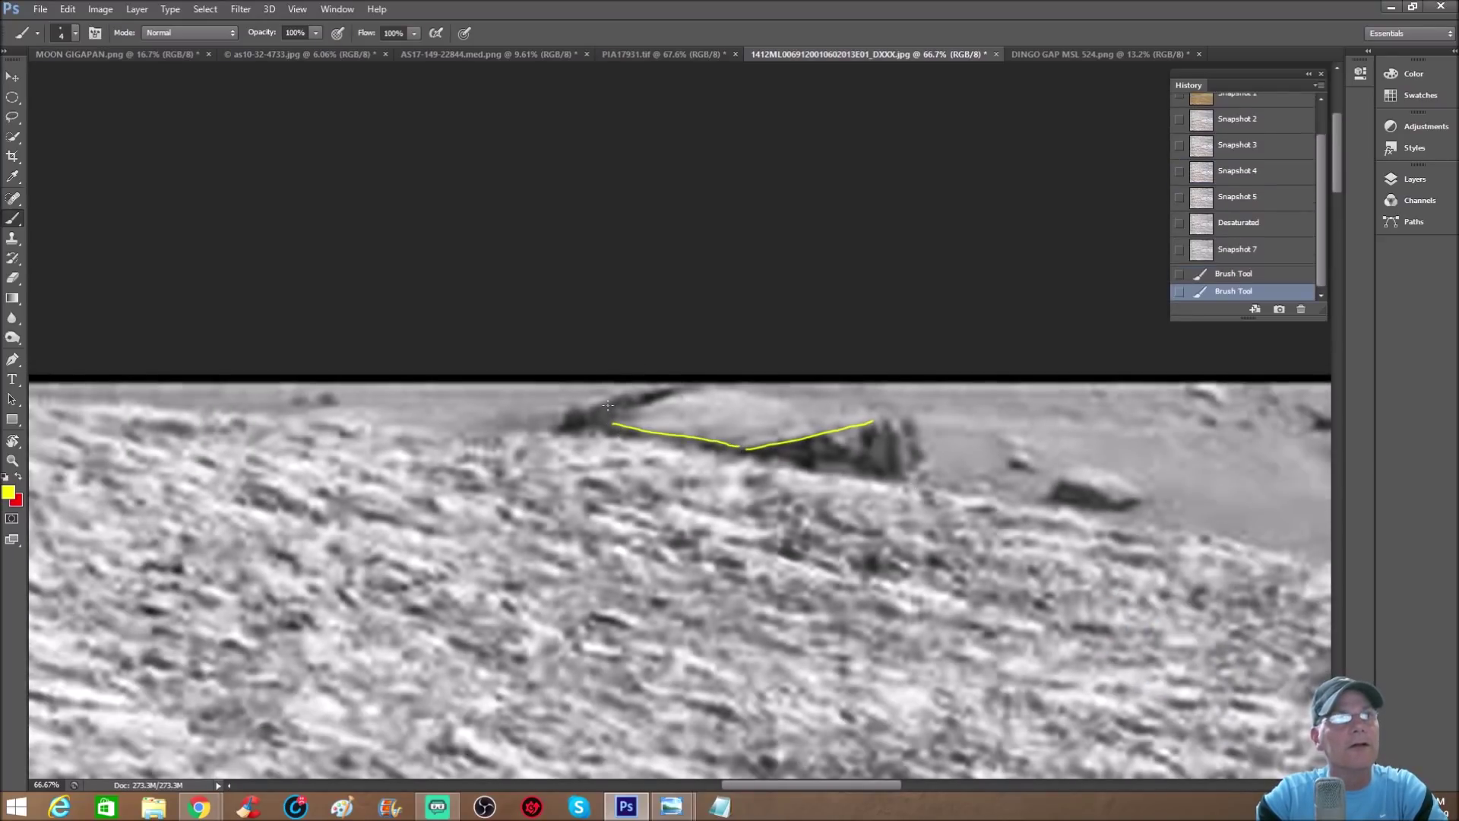
{"action": "mouse_move", "coordinate": [674, 392]}
{"action": "left_mouse_down"}
{"action": "mouse_move", "coordinate": [724, 383]}
{"action": "mouse_move", "coordinate": [909, 415]}
{"action": "mouse_move", "coordinate": [931, 468]}
{"action": "mouse_move", "coordinate": [891, 482]}
{"action": "left_mouse_up"}
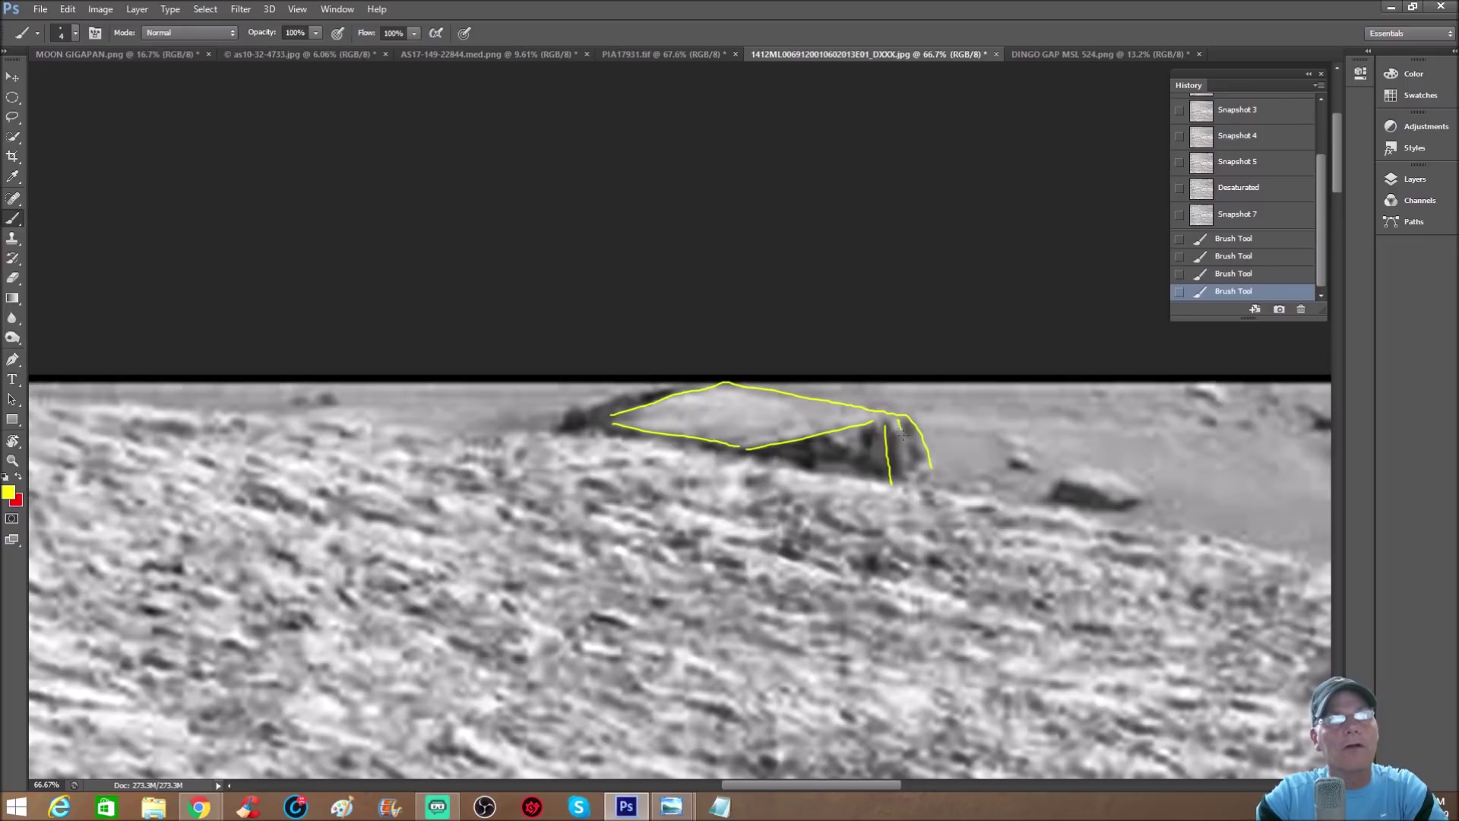
{"action": "mouse_move", "coordinate": [903, 433]}
{"action": "left_mouse_down"}
{"action": "mouse_move", "coordinate": [917, 427]}
{"action": "mouse_move", "coordinate": [911, 473]}
{"action": "mouse_move", "coordinate": [923, 459]}
{"action": "mouse_move", "coordinate": [906, 449]}
{"action": "left_mouse_up"}
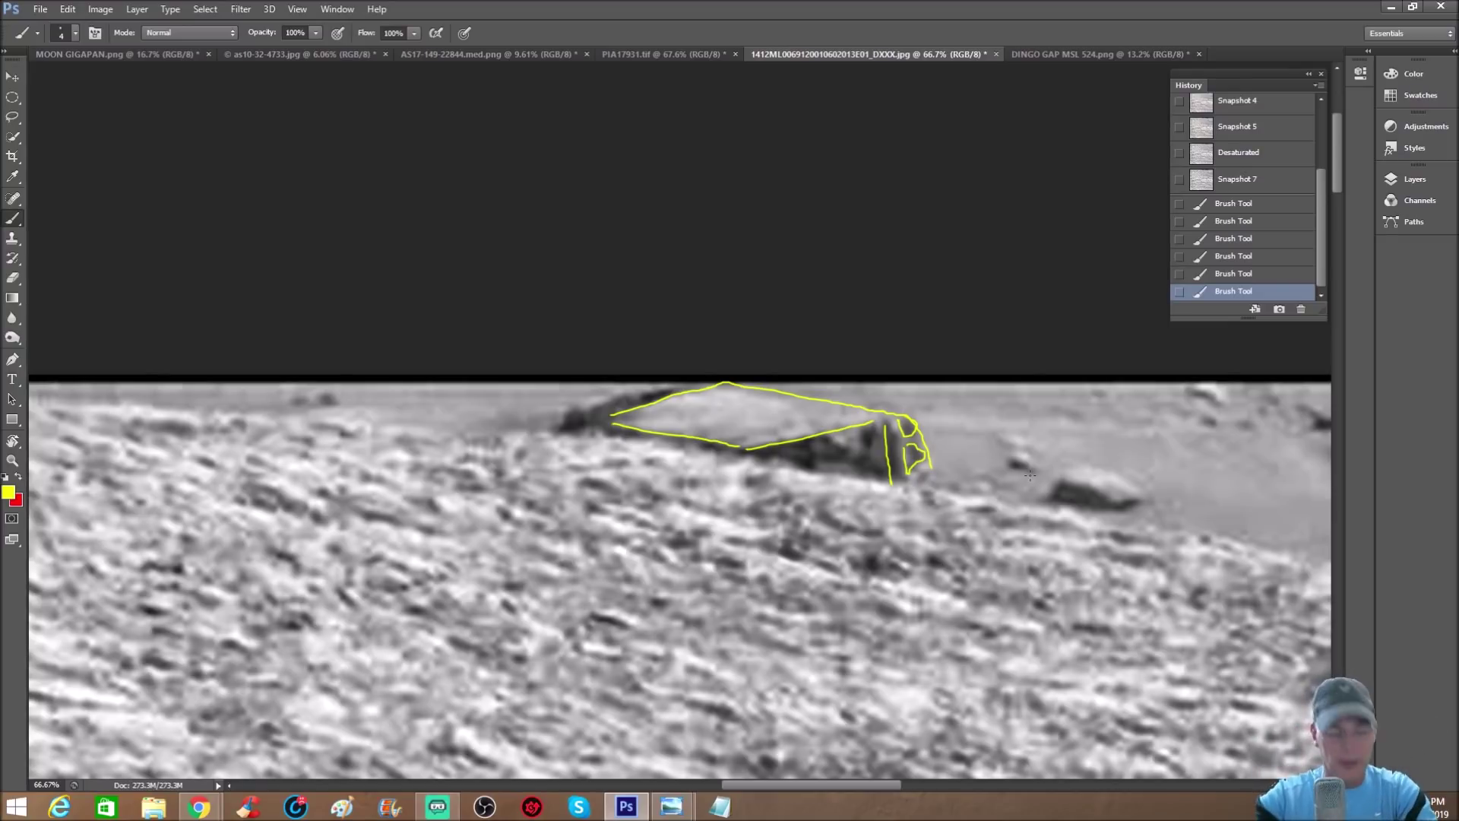
{"action": "scroll", "coordinate": [1032, 477], "scroll_direction": "down", "scroll_amount": 5}
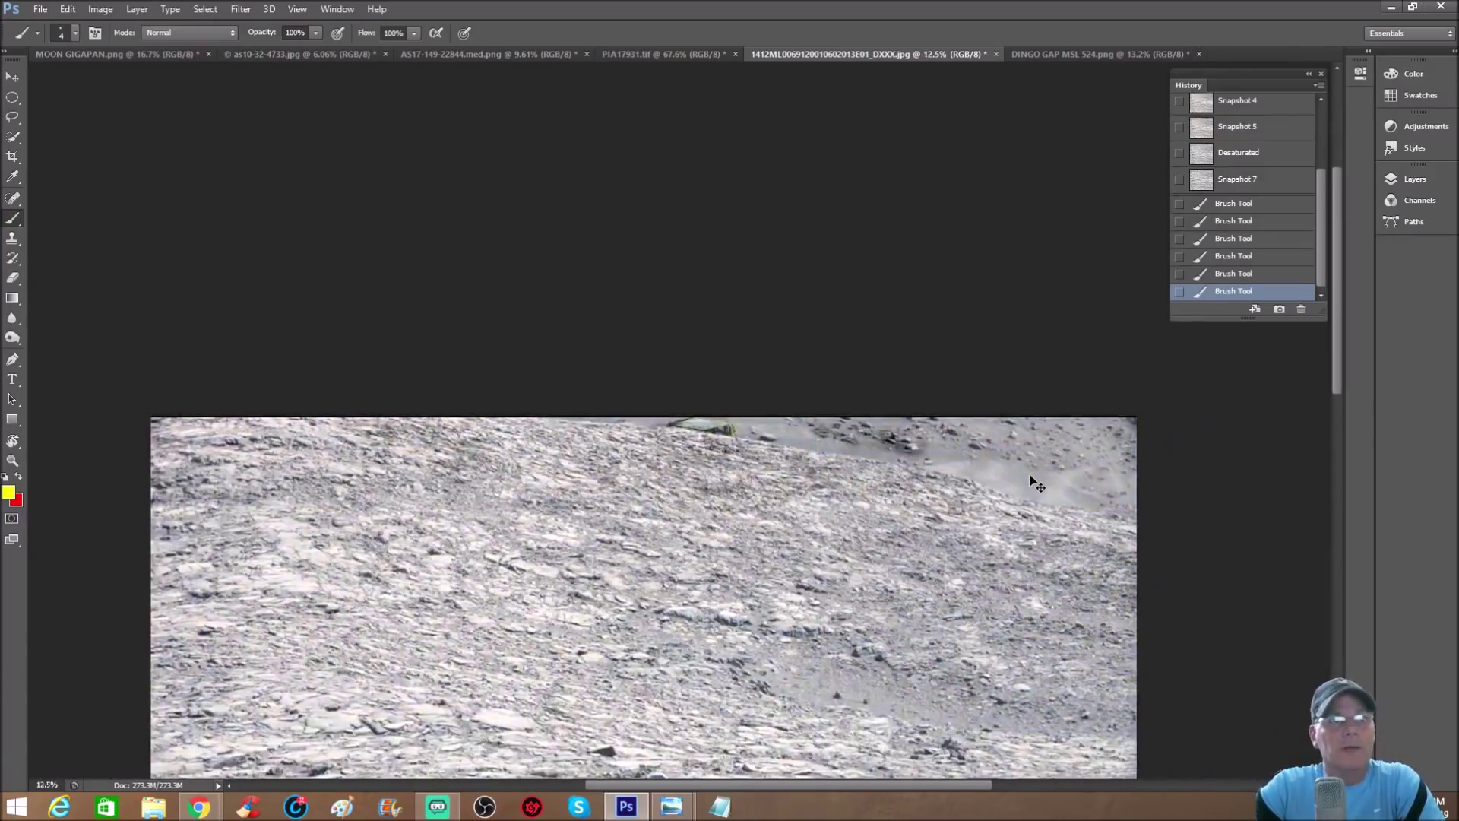
{"action": "scroll", "coordinate": [1033, 481], "scroll_direction": "down", "scroll_amount": 1}
{"action": "scroll", "coordinate": [1029, 475], "scroll_direction": "up", "scroll_amount": 1}
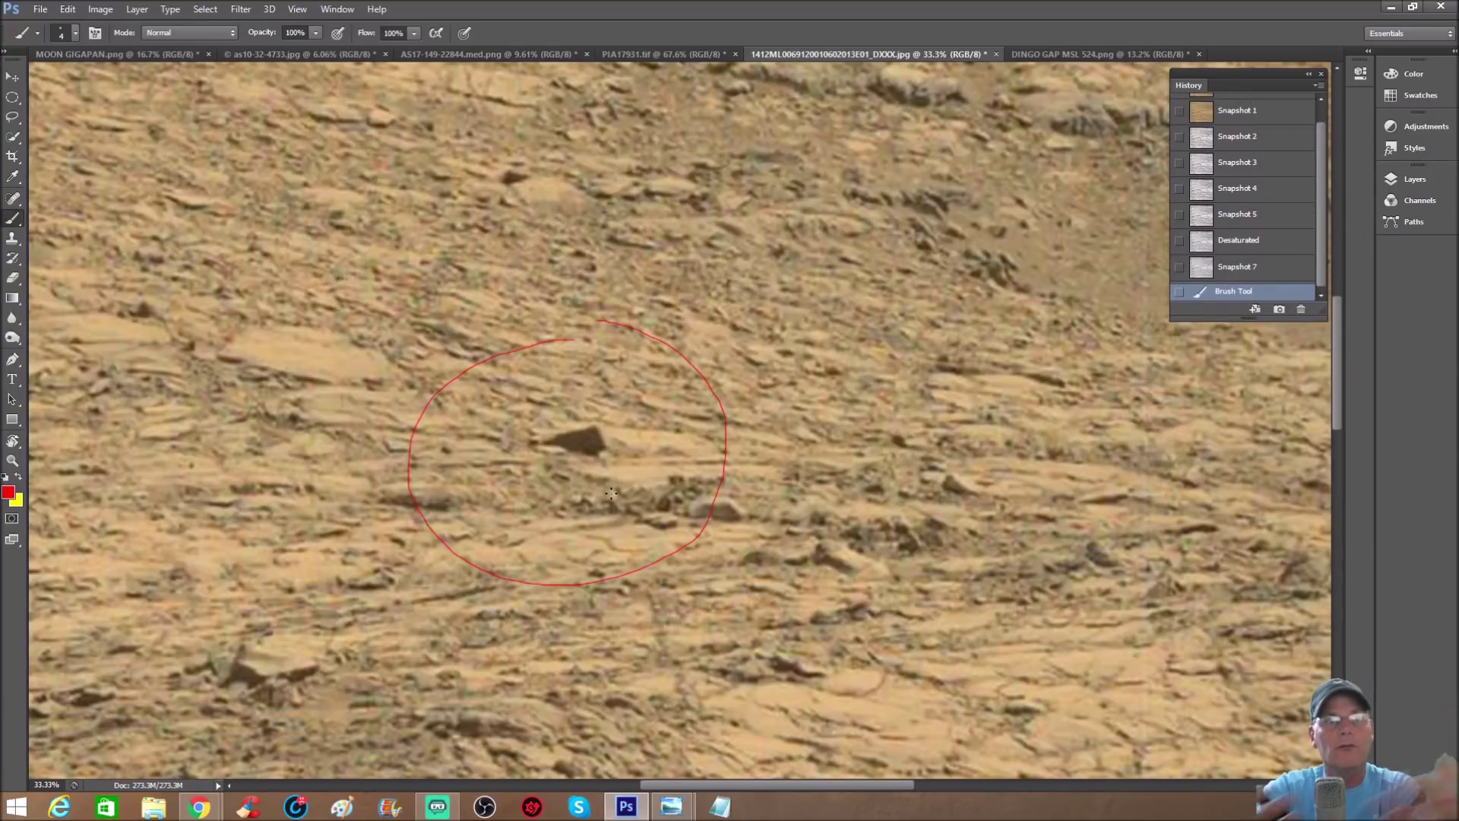
{"action": "scroll", "coordinate": [611, 493], "scroll_direction": "down", "scroll_amount": 3}
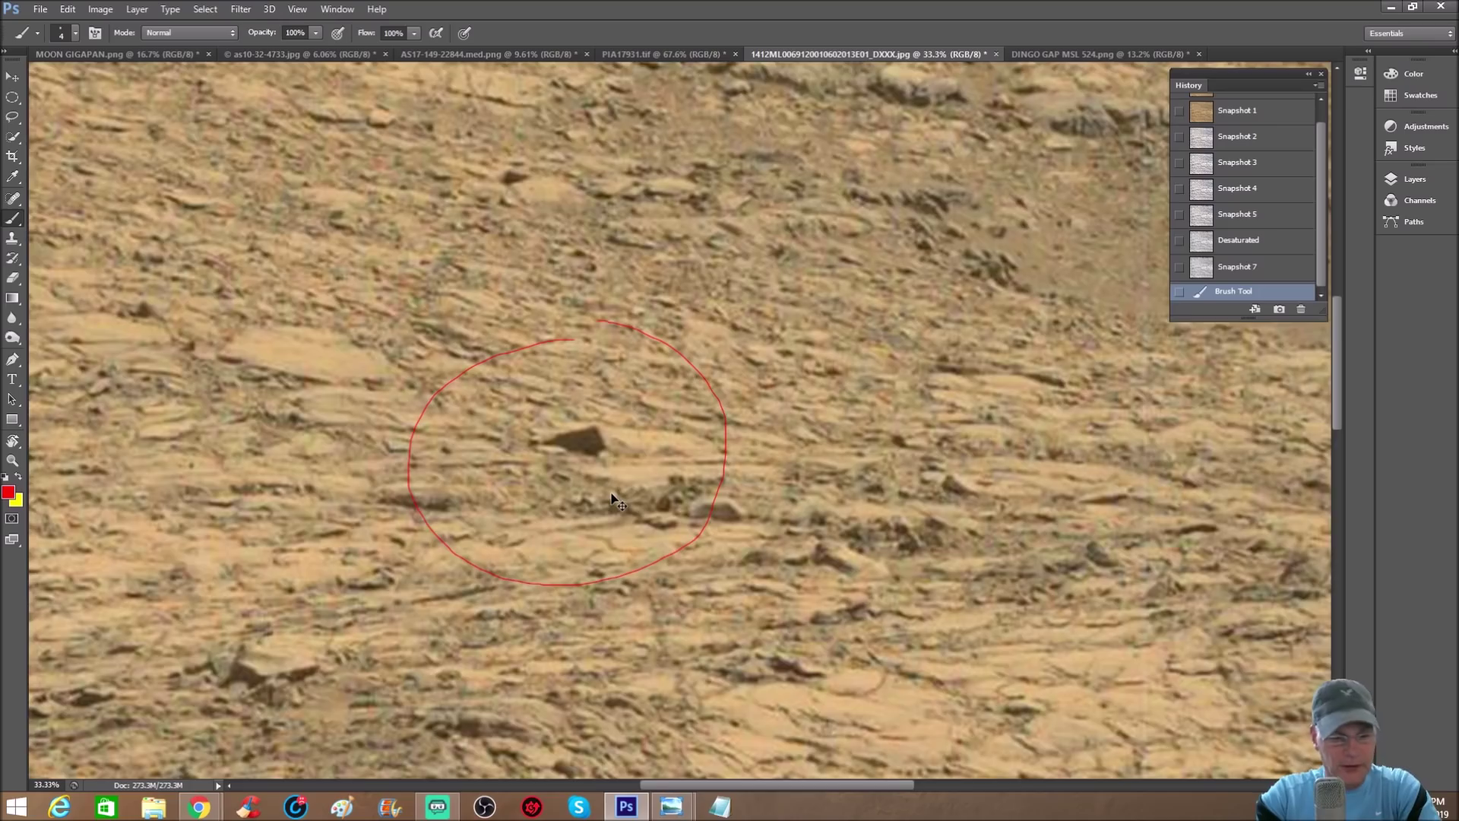
{"action": "scroll", "coordinate": [613, 495], "scroll_direction": "down", "scroll_amount": 1}
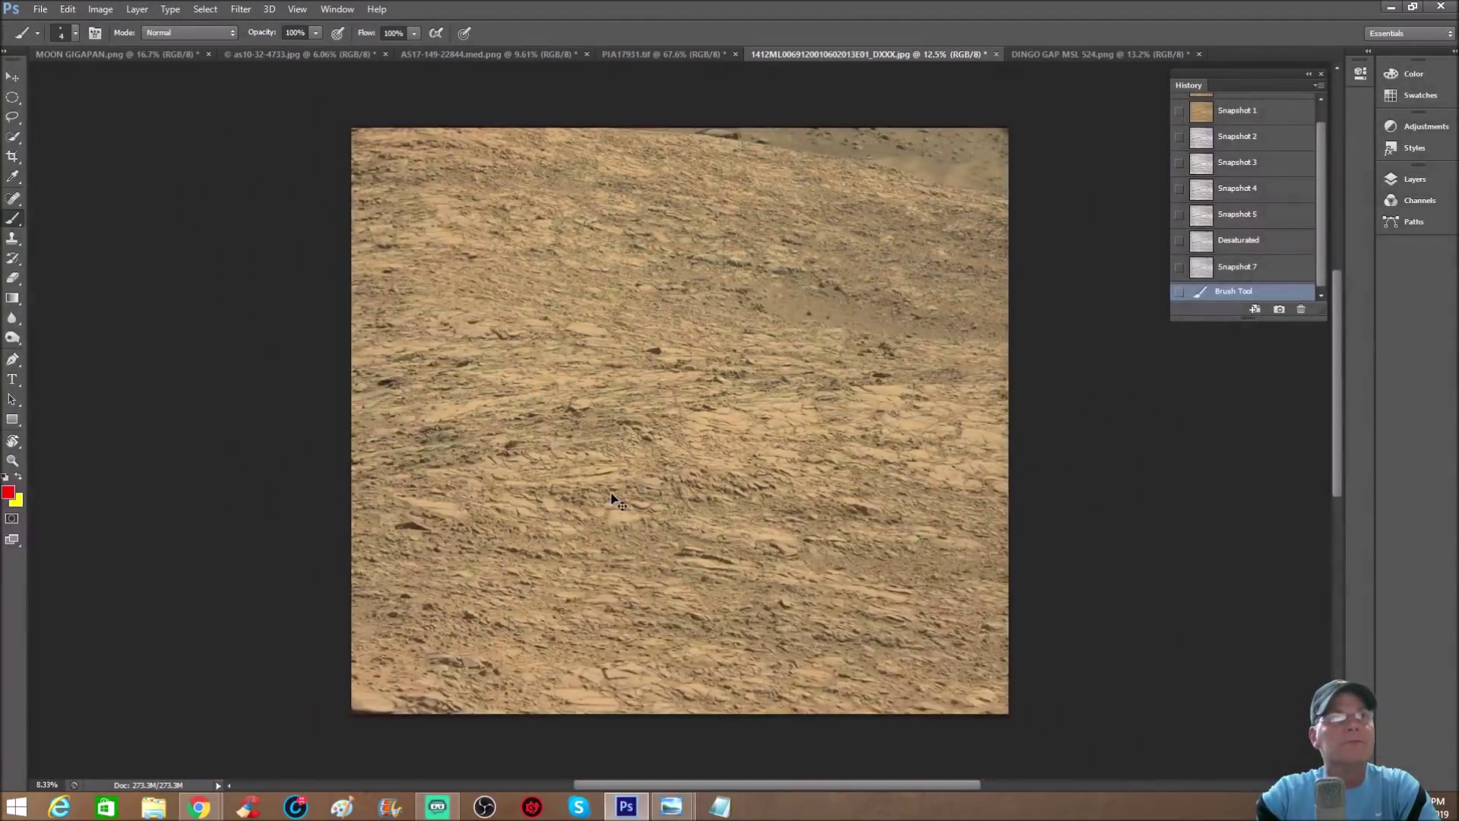
{"action": "scroll", "coordinate": [768, 381], "scroll_direction": "up", "scroll_amount": 2}
{"action": "scroll", "coordinate": [935, 281], "scroll_direction": "up", "scroll_amount": 5}
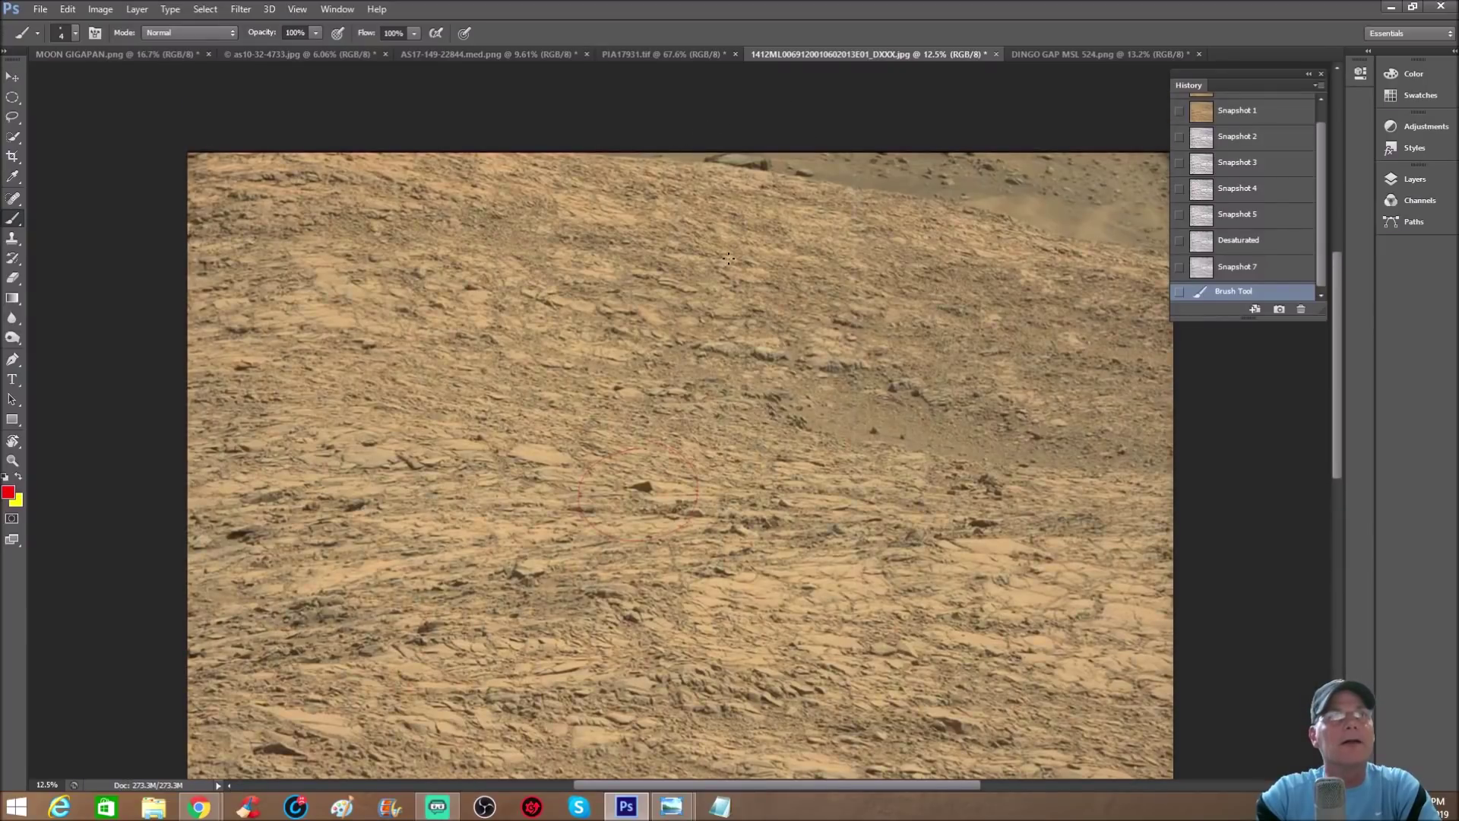
{"action": "scroll", "coordinate": [728, 259], "scroll_direction": "down", "scroll_amount": 6}
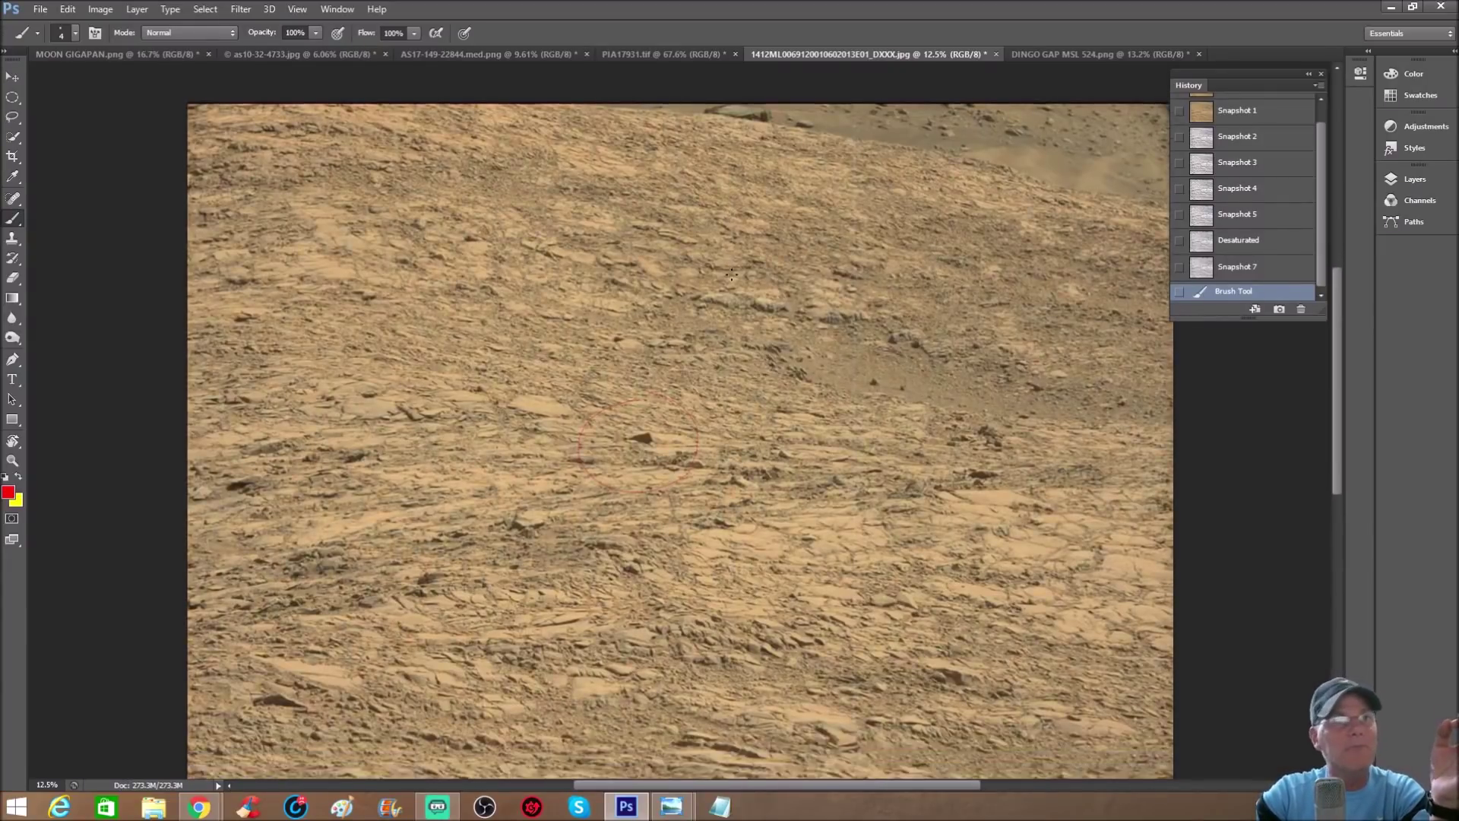
{"action": "scroll", "coordinate": [731, 276], "scroll_direction": "up", "scroll_amount": 7}
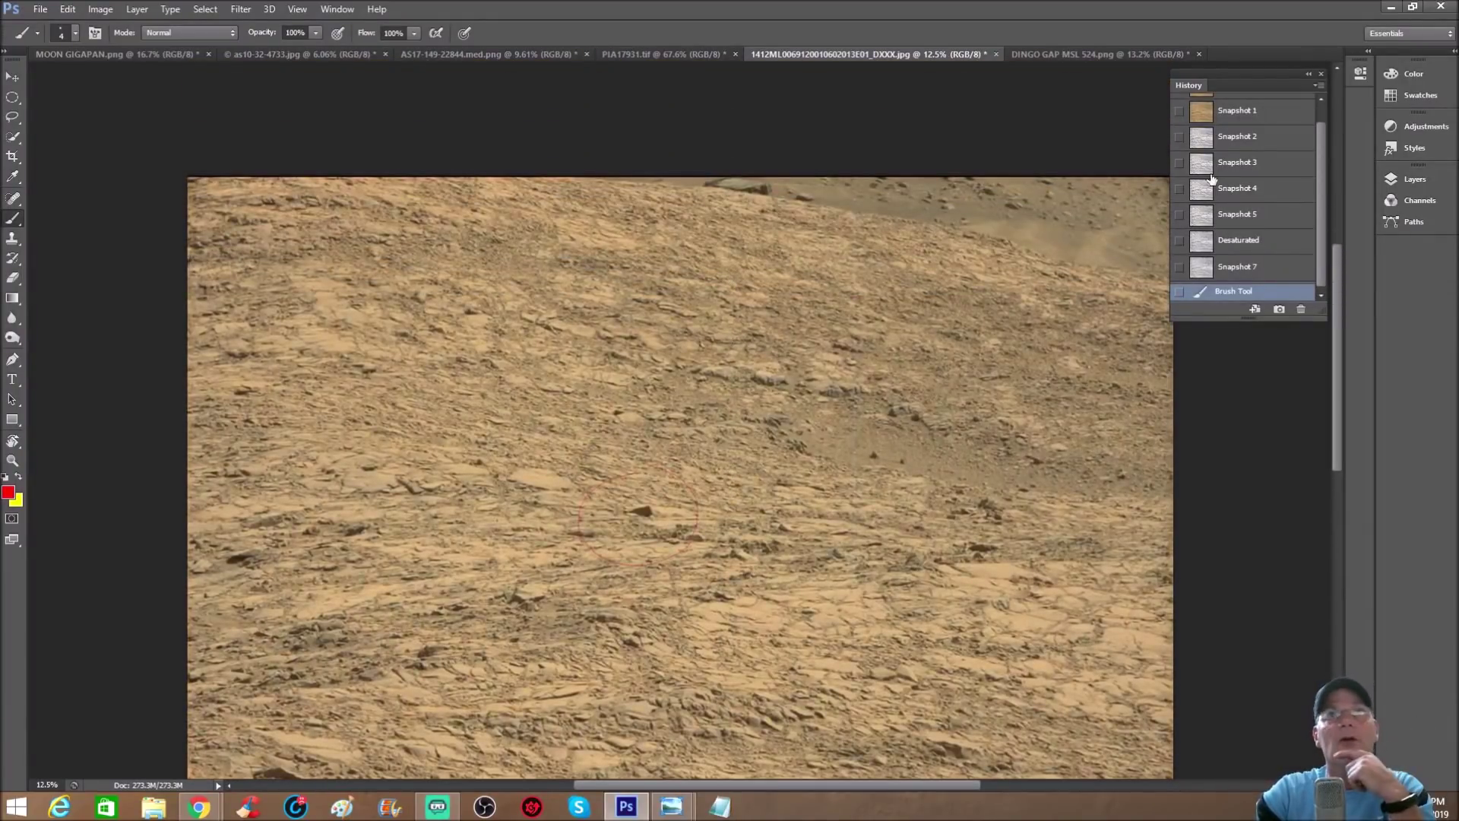
{"action": "left_click", "coordinate": [1248, 140]}
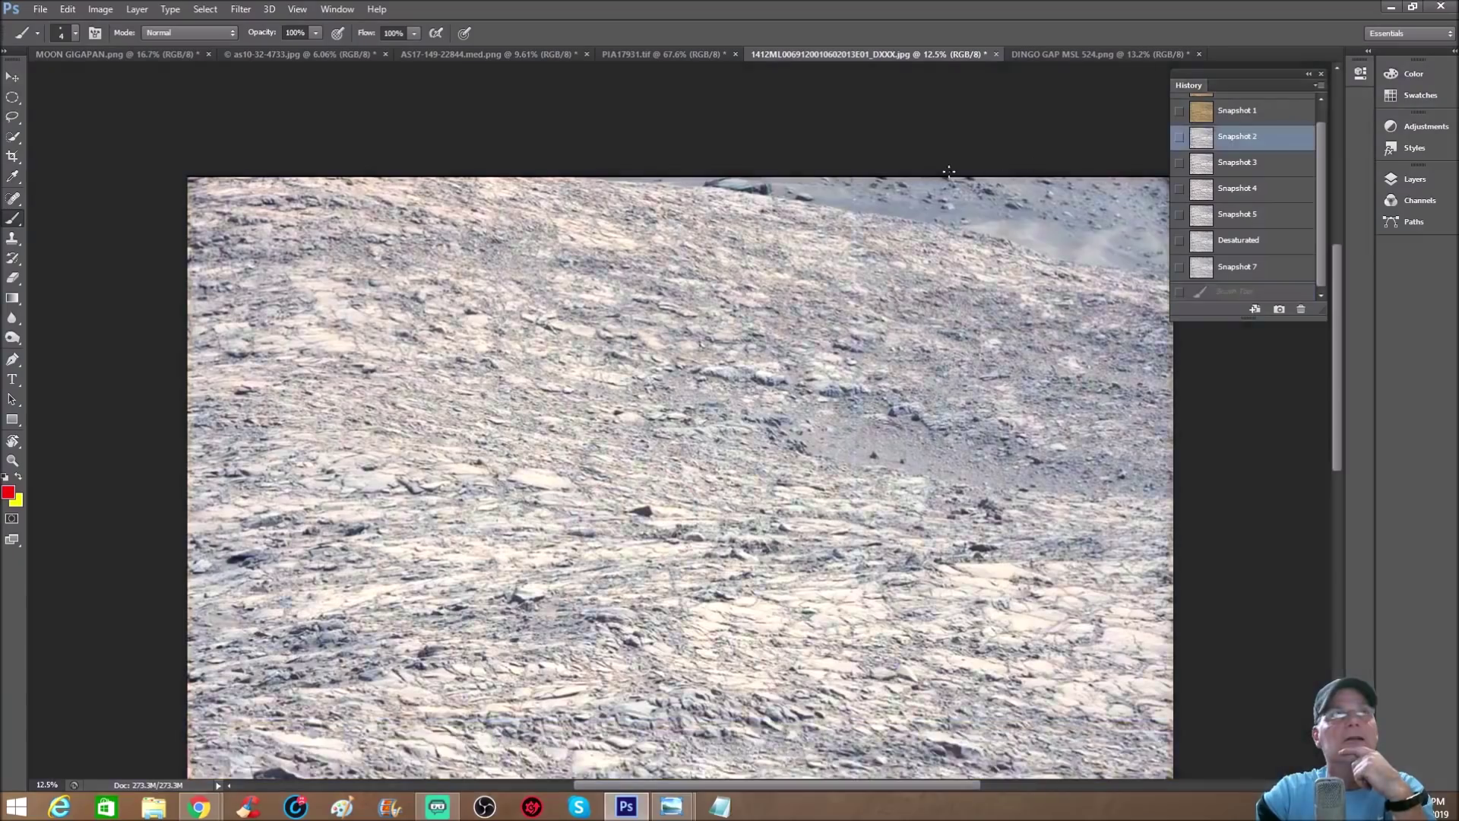
{"action": "scroll", "coordinate": [874, 175], "scroll_direction": "up", "scroll_amount": 2}
{"action": "scroll", "coordinate": [874, 186], "scroll_direction": "up", "scroll_amount": 1}
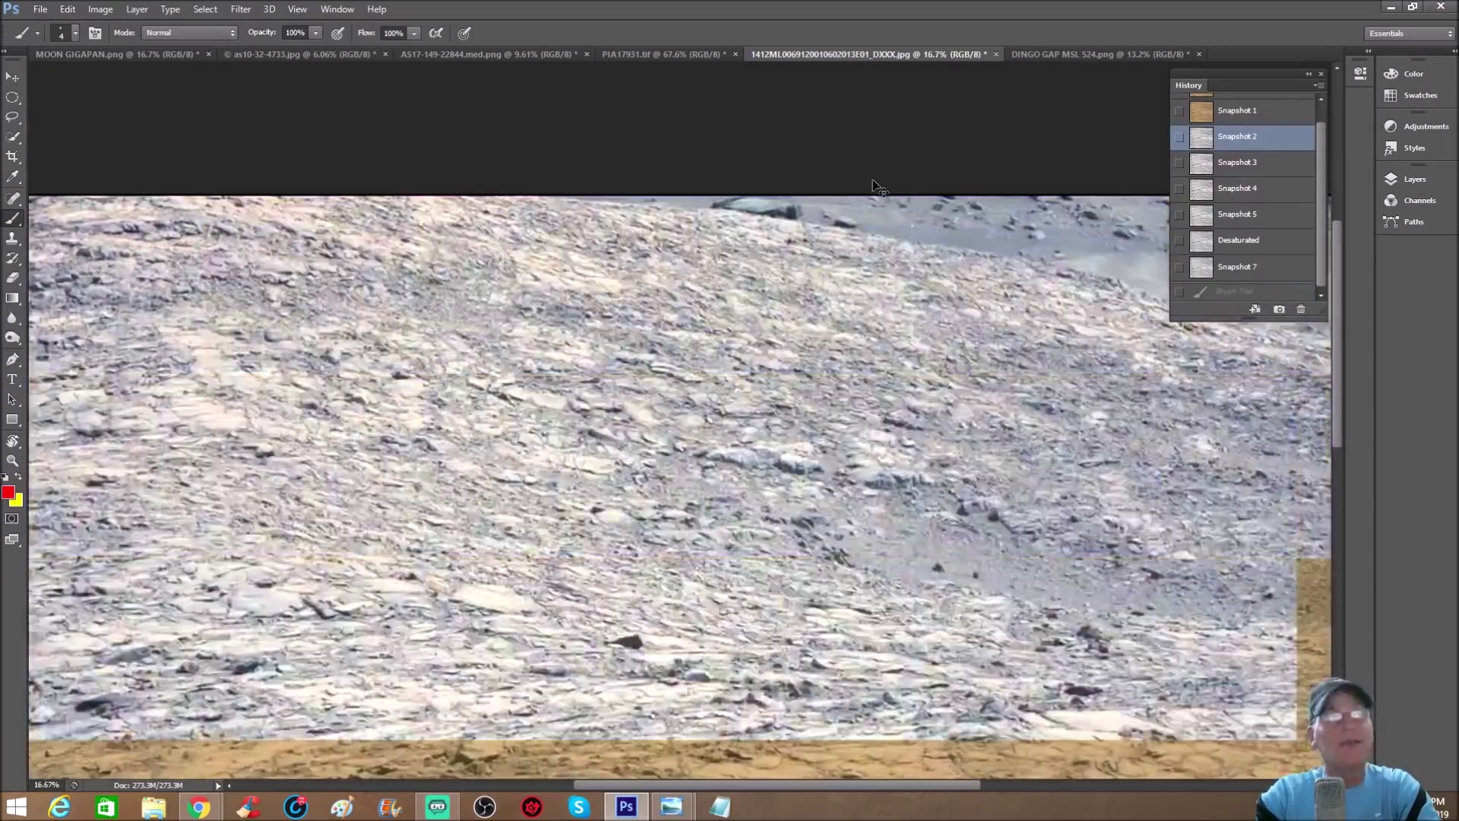
{"action": "scroll", "coordinate": [915, 242], "scroll_direction": "down", "scroll_amount": 2}
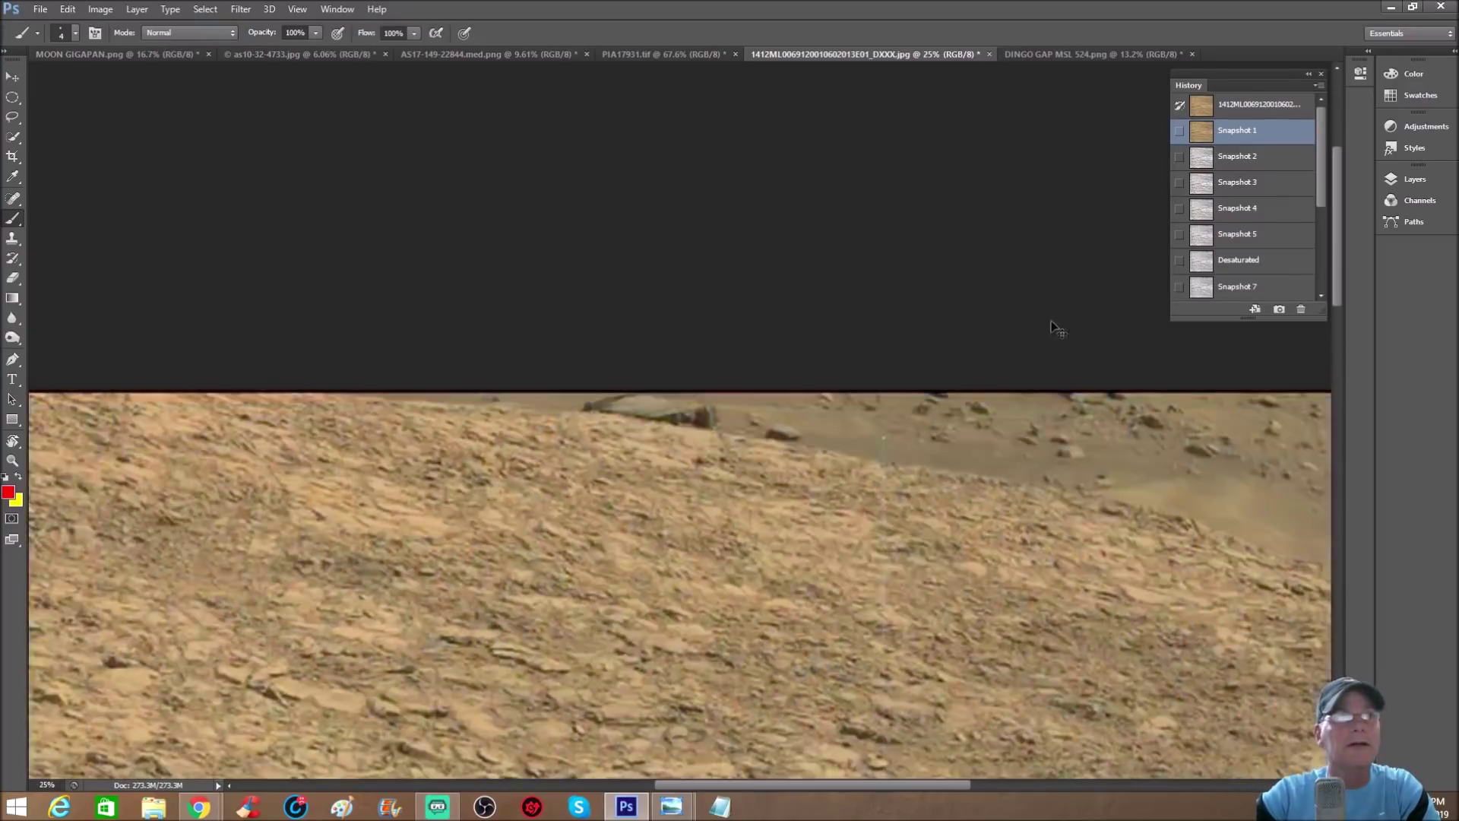
{"action": "scroll", "coordinate": [1092, 295], "scroll_direction": "down", "scroll_amount": 2}
{"action": "scroll", "coordinate": [854, 424], "scroll_direction": "down", "scroll_amount": 2}
{"action": "scroll", "coordinate": [853, 424], "scroll_direction": "down", "scroll_amount": 1}
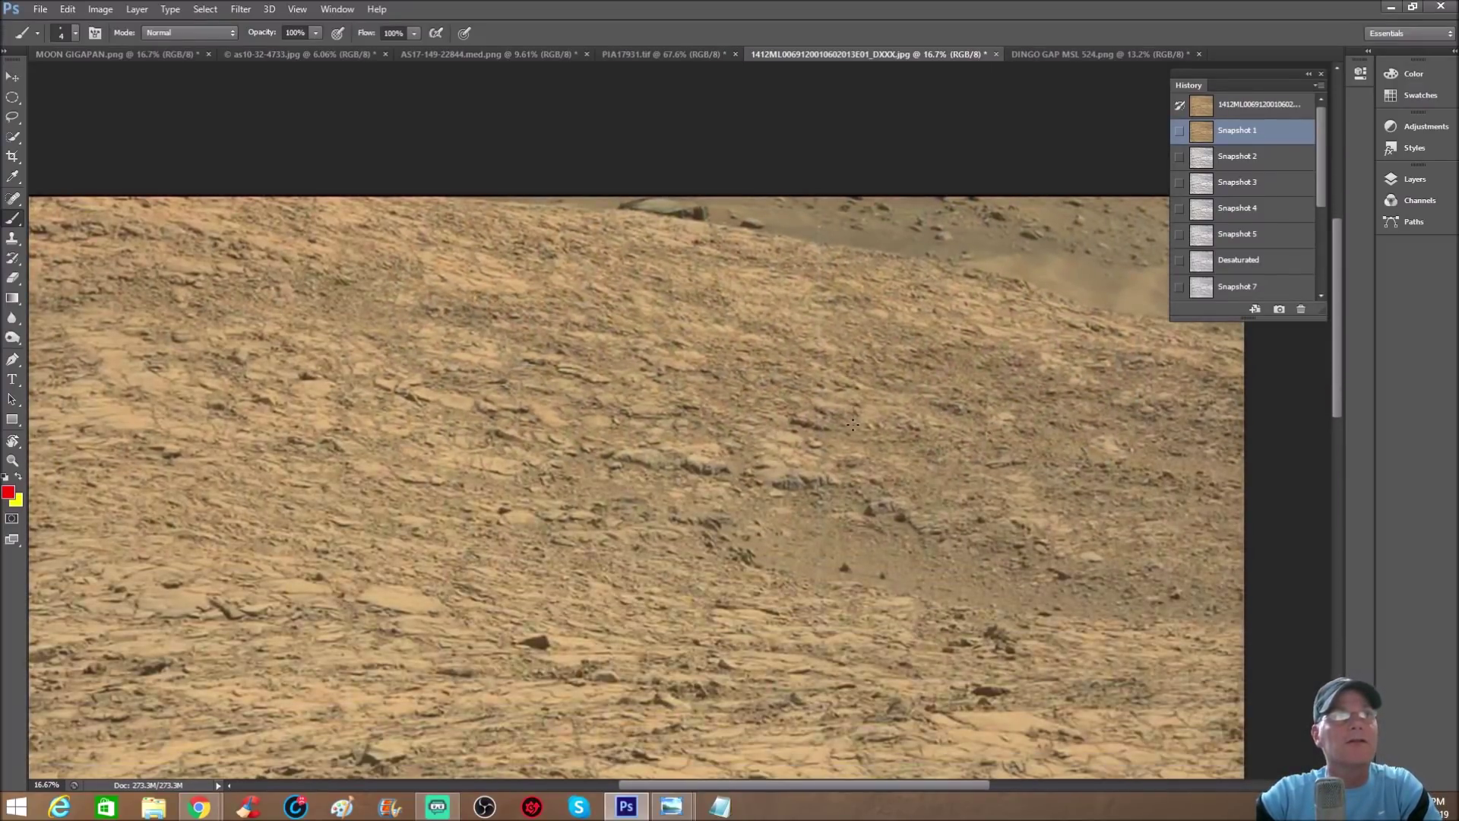
{"action": "scroll", "coordinate": [860, 433], "scroll_direction": "down", "scroll_amount": 1}
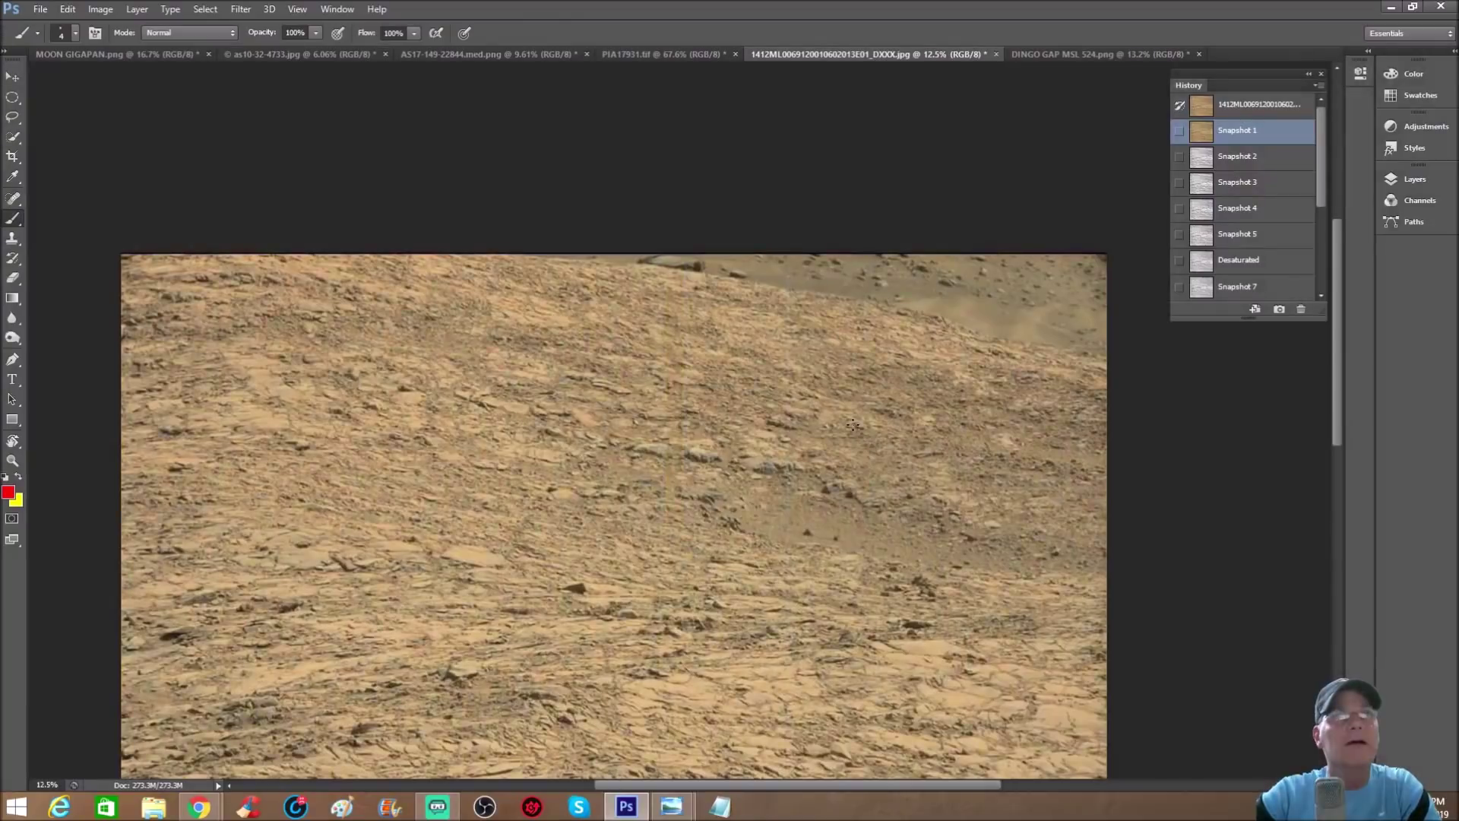
{"action": "scroll", "coordinate": [854, 424], "scroll_direction": "down", "scroll_amount": 6}
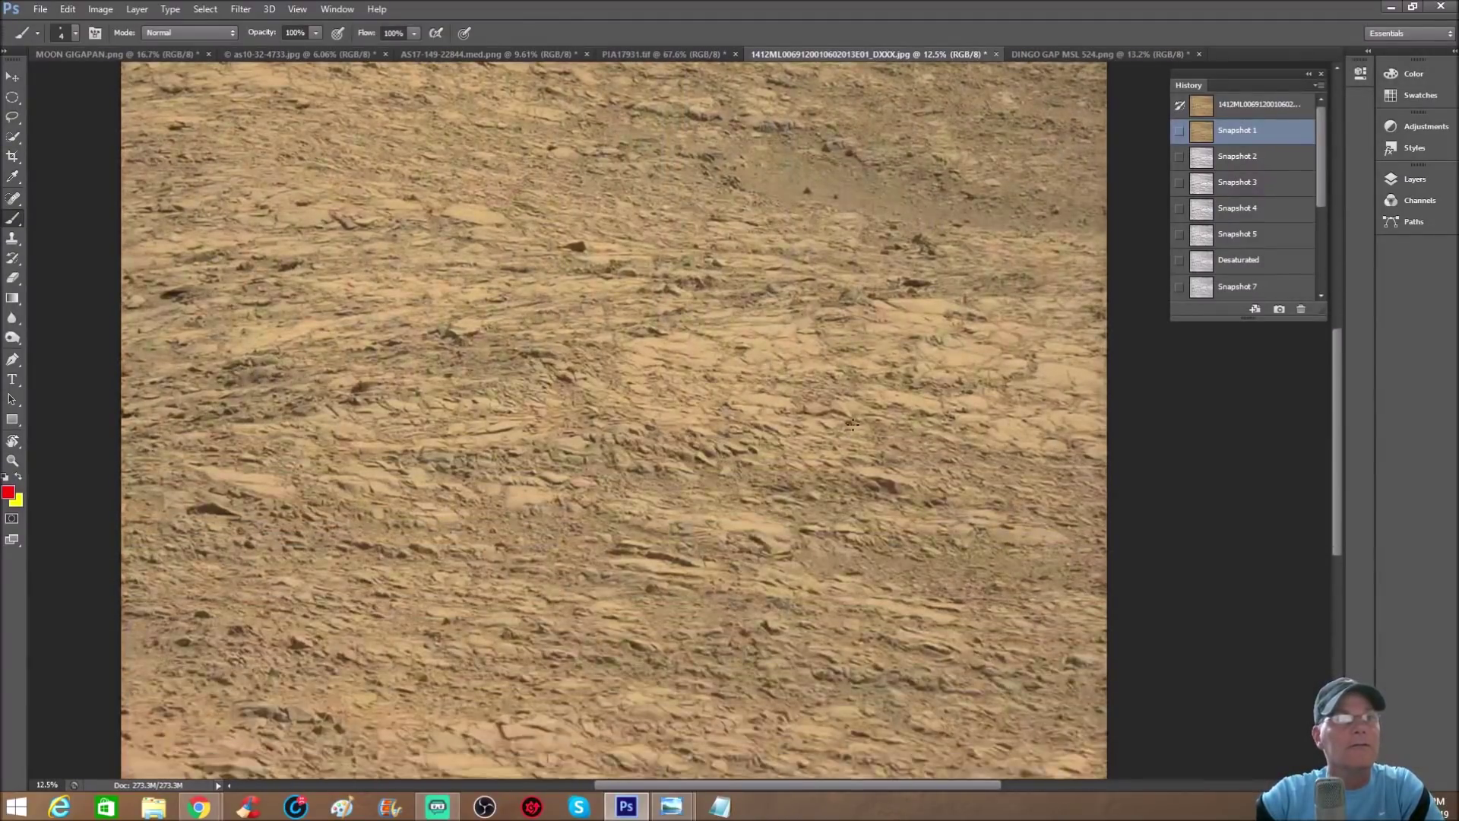
{"action": "scroll", "coordinate": [854, 424], "scroll_direction": "up", "scroll_amount": 6}
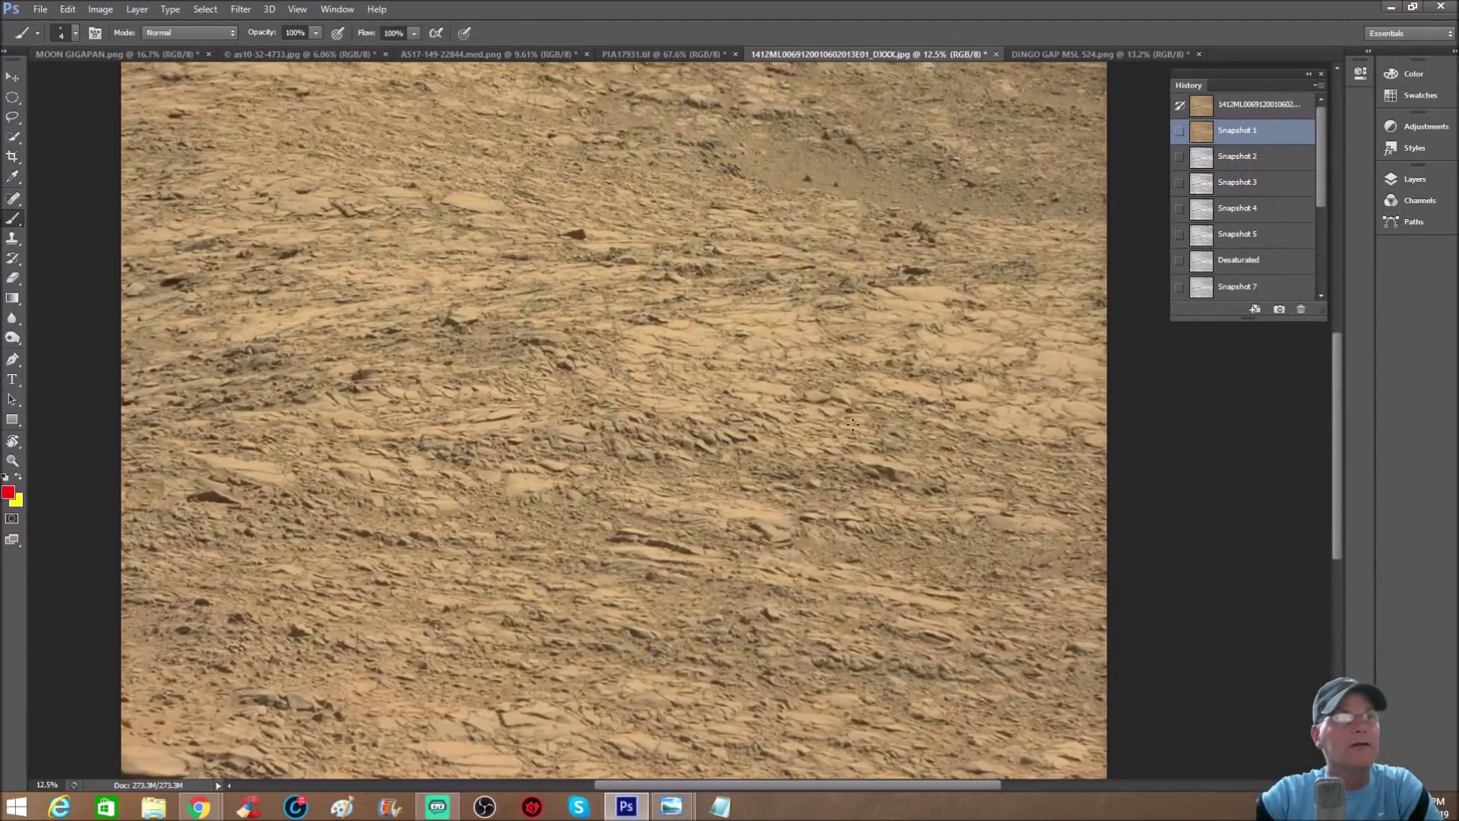
{"action": "scroll", "coordinate": [854, 424], "scroll_direction": "up", "scroll_amount": 3}
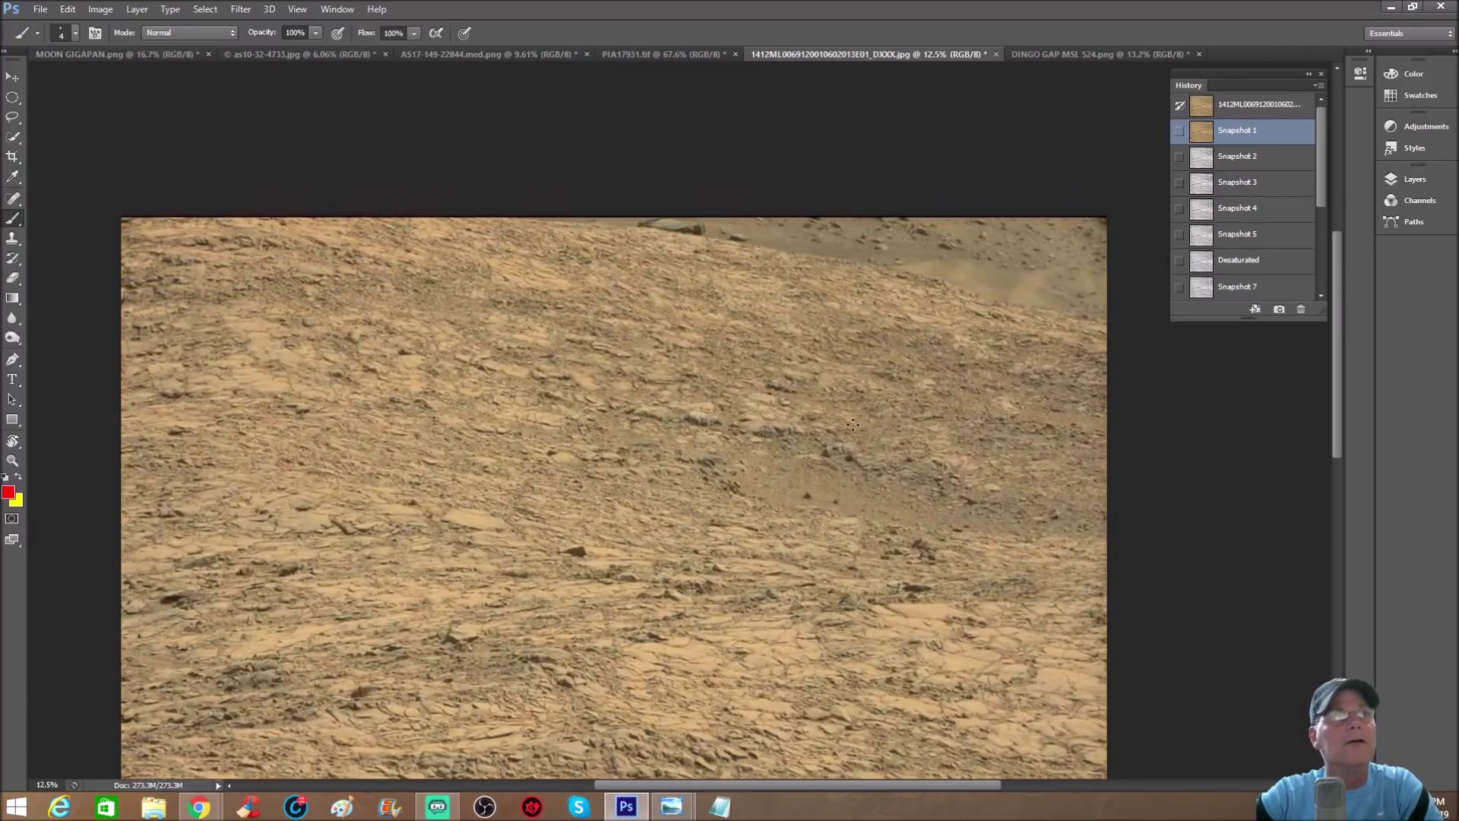
{"action": "scroll", "coordinate": [854, 424], "scroll_direction": "up", "scroll_amount": 2}
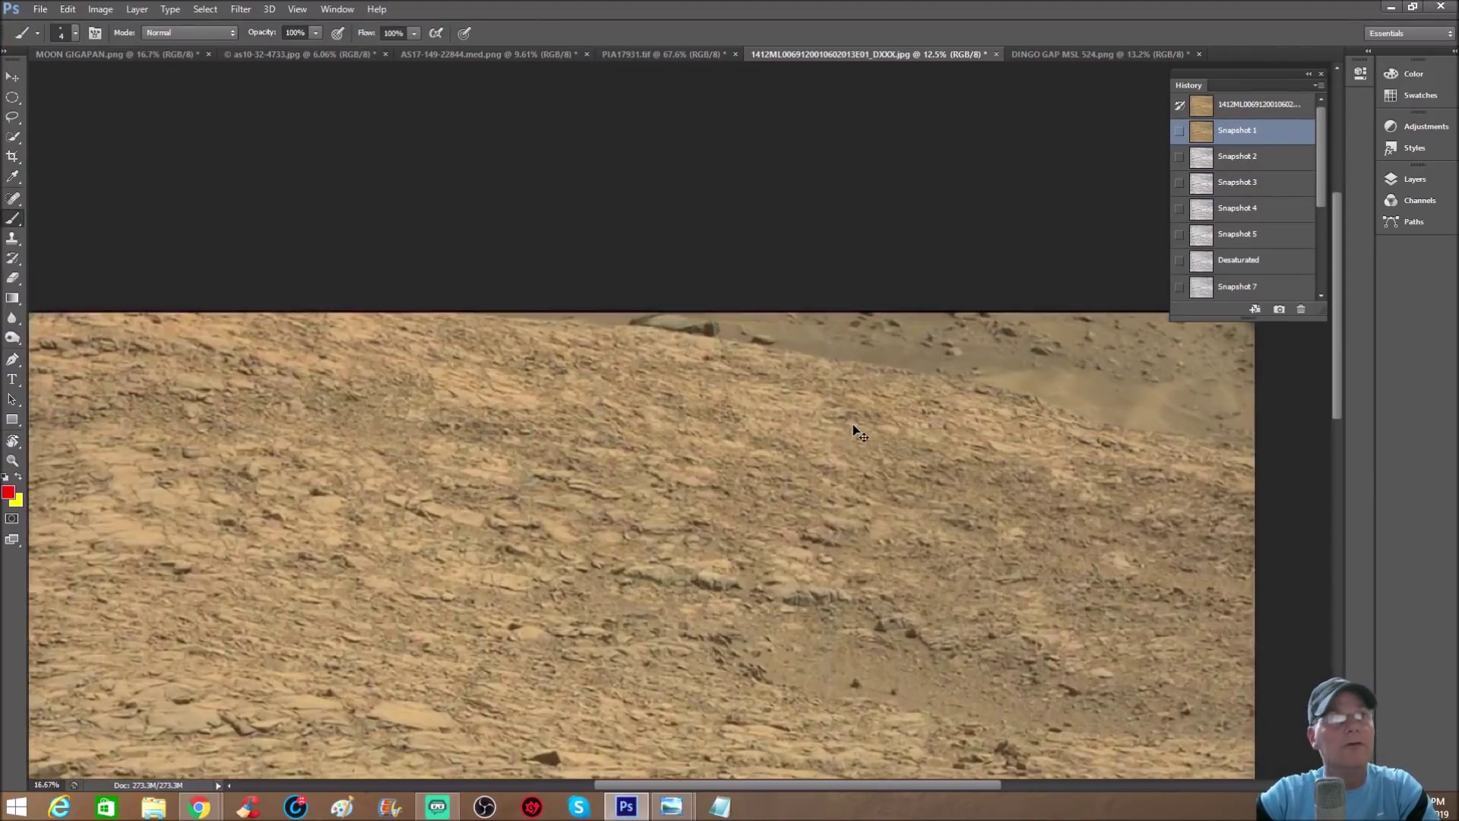
{"action": "scroll", "coordinate": [854, 426], "scroll_direction": "up", "scroll_amount": 2}
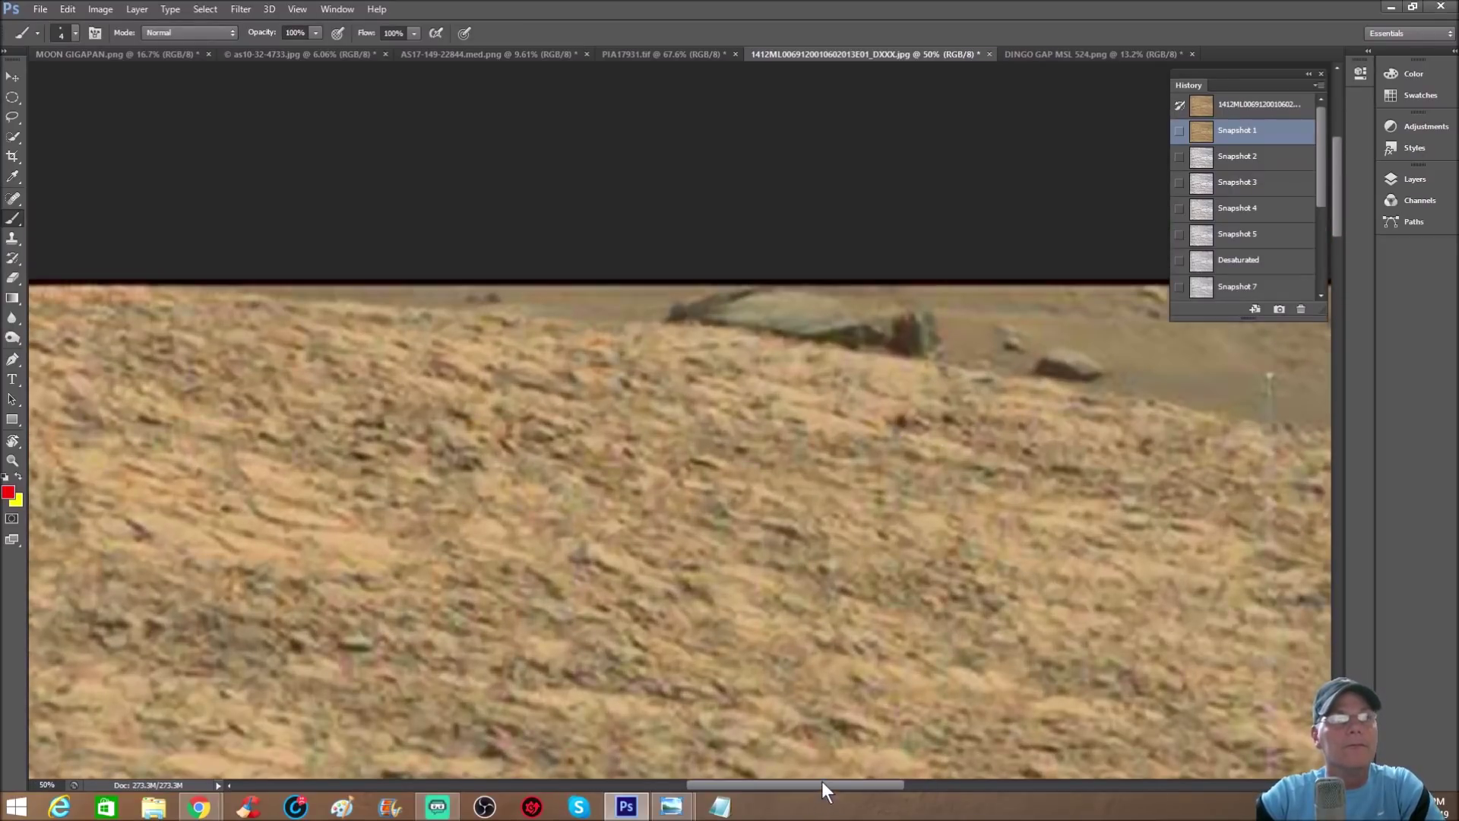
{"action": "left_click_drag", "start_coordinate": [823, 783], "coordinate": [888, 779]}
Step: Restore the grey sharpened Snapshot 2 and mark the circled rock with a red arrow, dab and underline
{"action": "left_click", "coordinate": [1284, 161]}
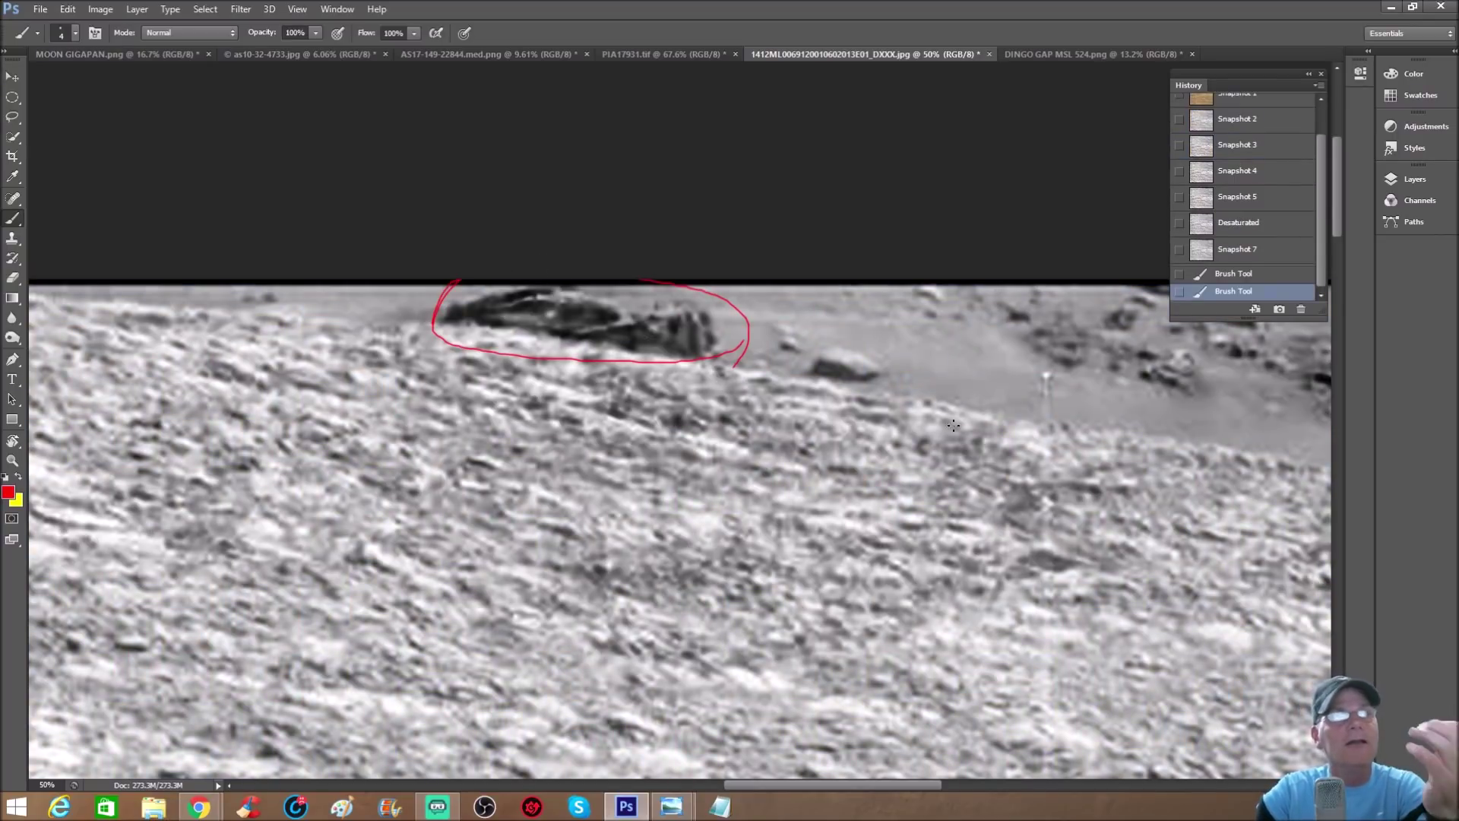
{"action": "mouse_move", "coordinate": [732, 363]}
{"action": "left_mouse_down"}
{"action": "mouse_move", "coordinate": [793, 289]}
{"action": "mouse_move", "coordinate": [735, 326]}
{"action": "left_mouse_up"}
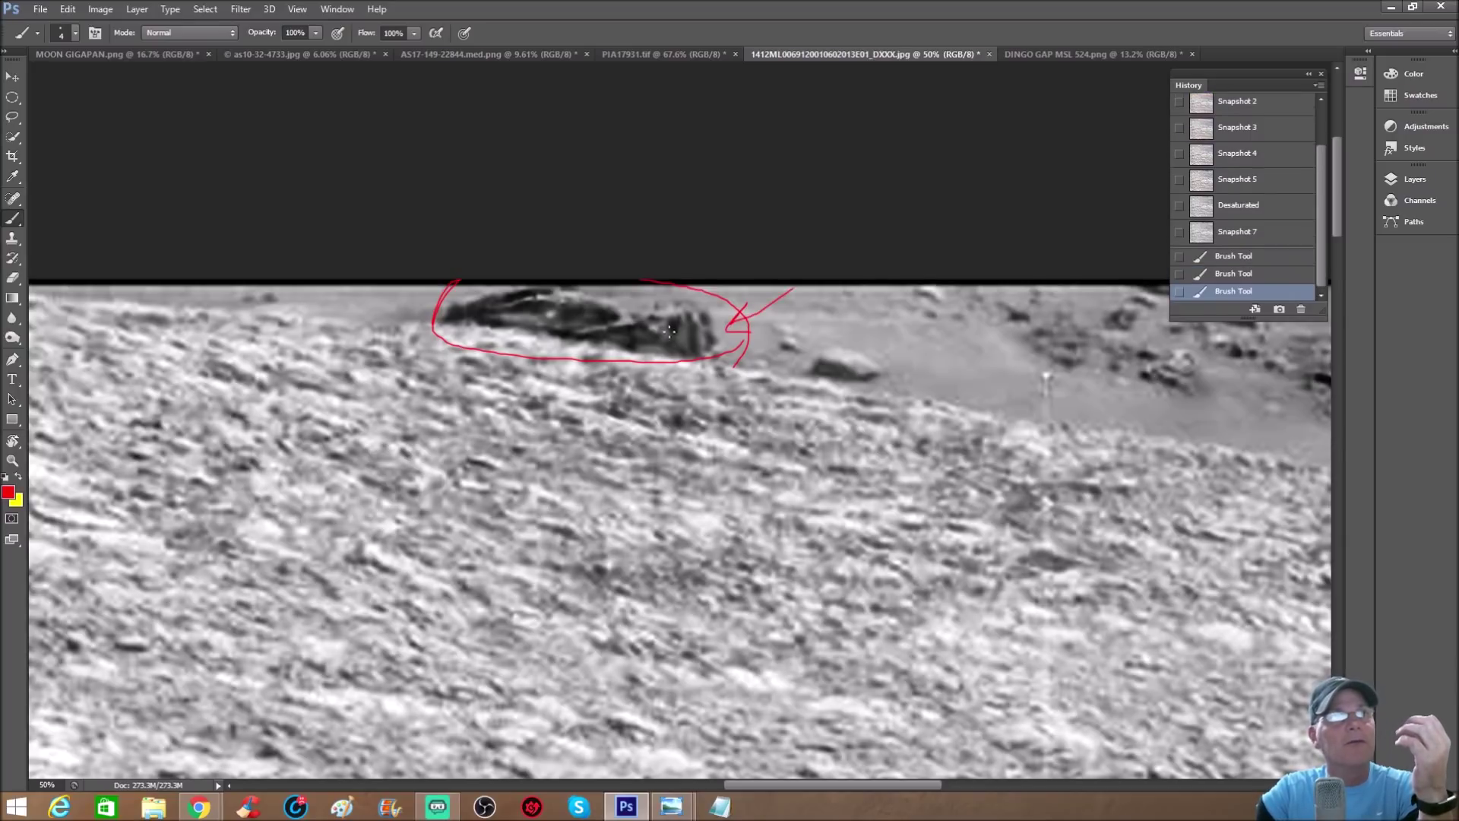
{"action": "left_click", "coordinate": [581, 336]}
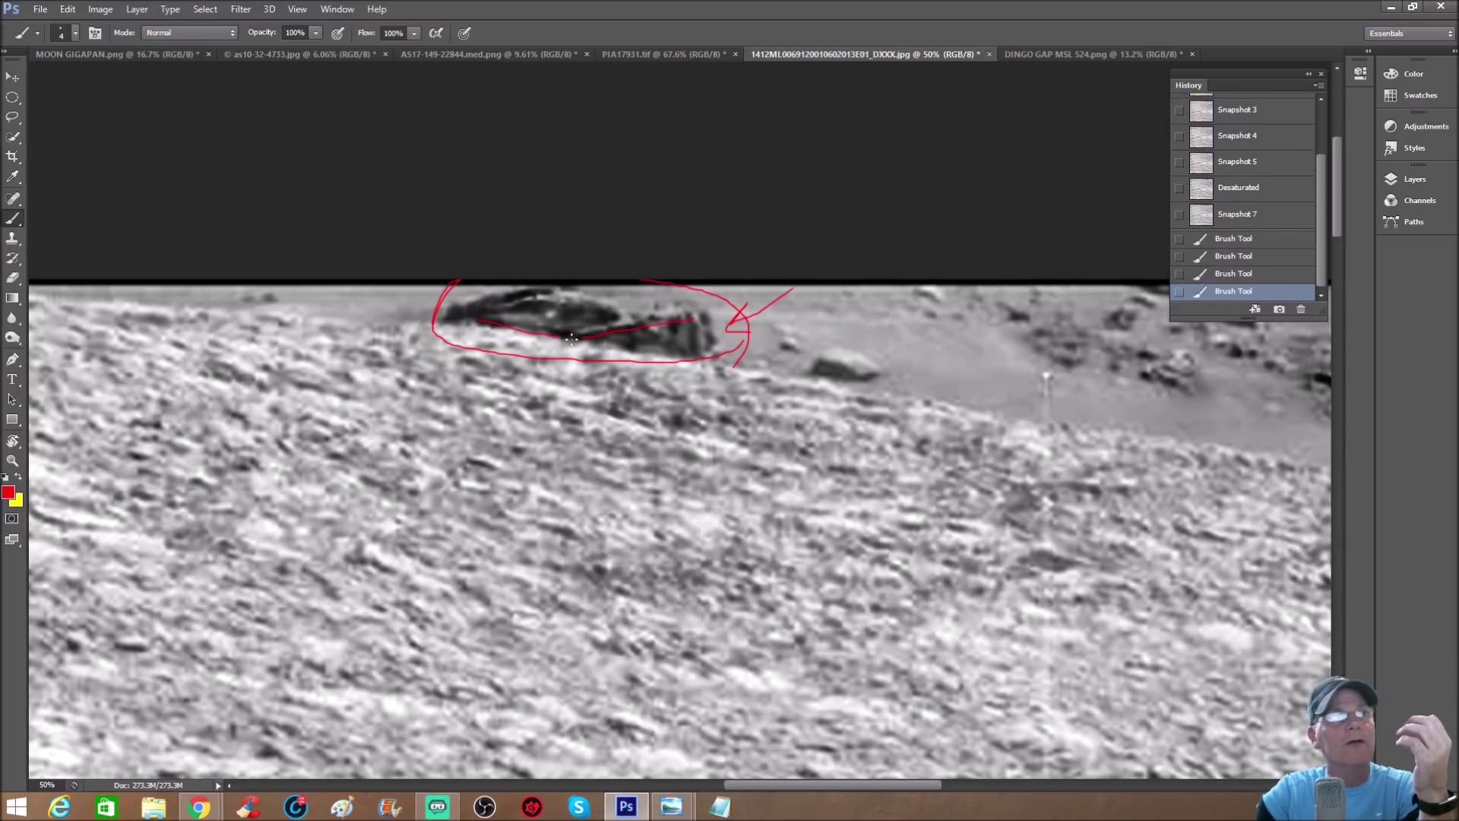
{"action": "left_click_drag", "start_coordinate": [477, 320], "coordinate": [692, 319]}
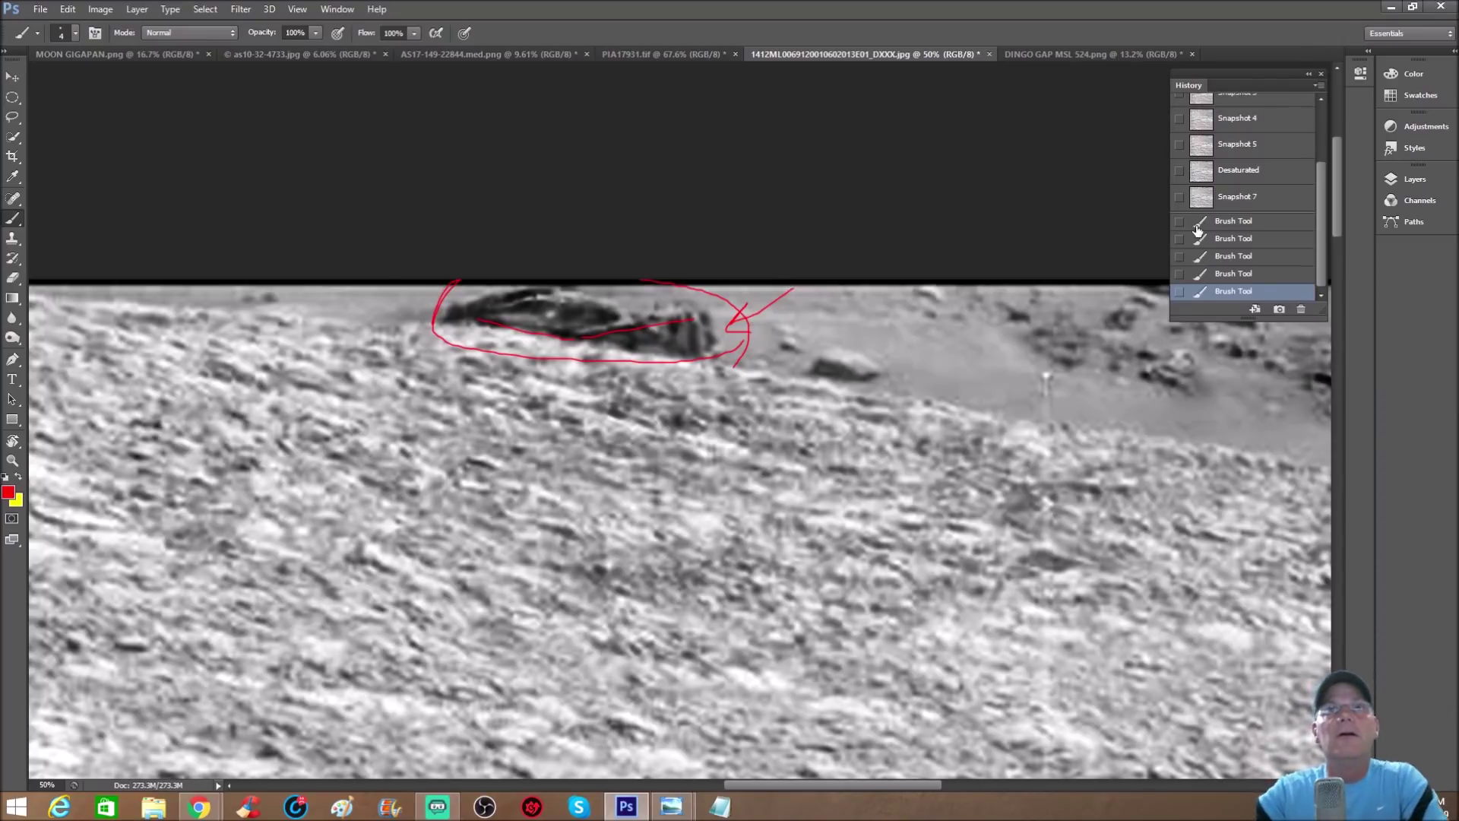
{"action": "scroll", "coordinate": [1246, 190], "scroll_direction": "up", "scroll_amount": 3}
Step: Revert to the colour Snapshot 1 and preview the photo as the Working Cyan Plate proof
{"action": "left_click", "coordinate": [1236, 133]}
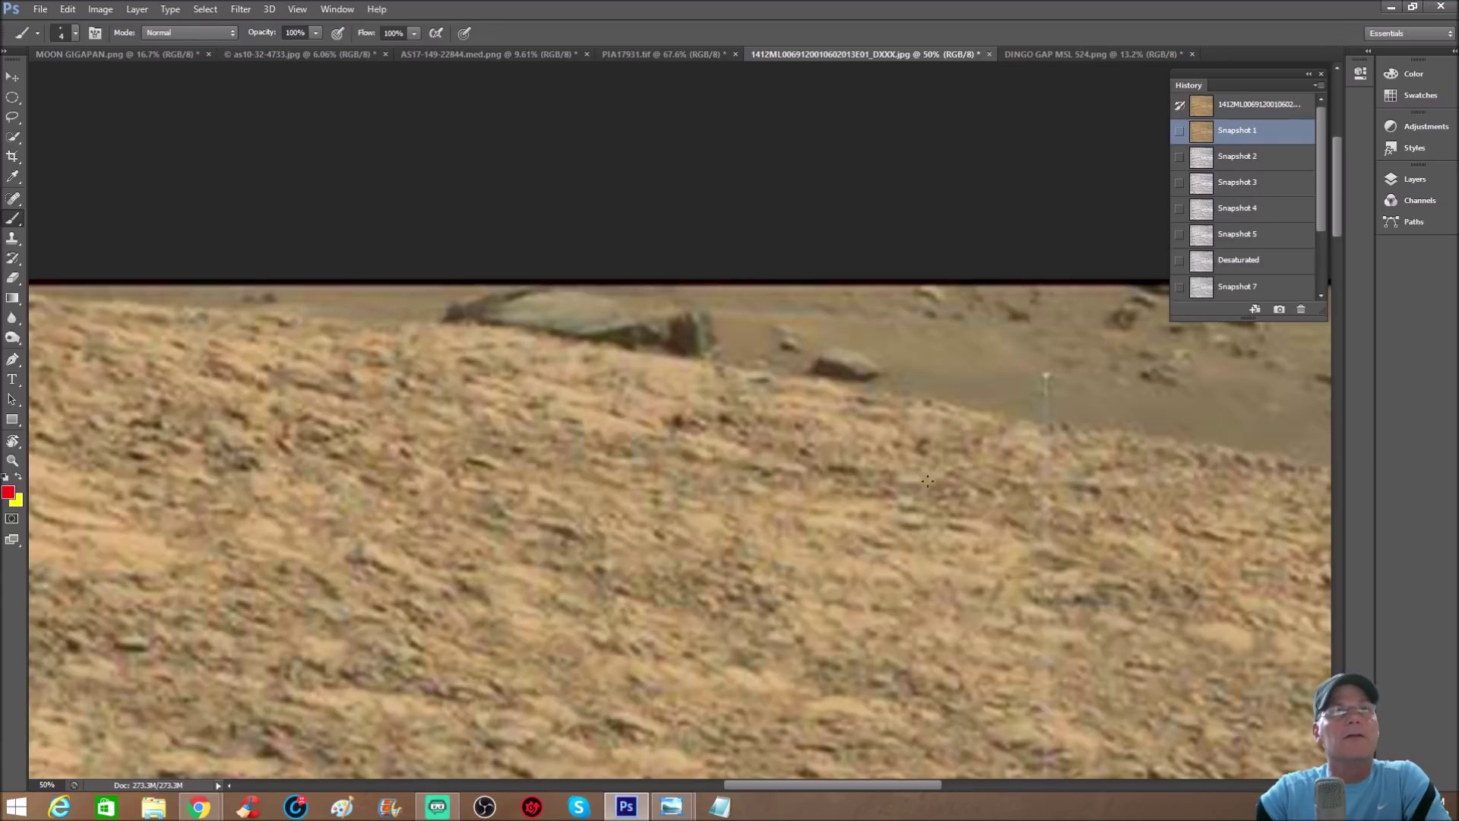
{"action": "left_click_drag", "start_coordinate": [836, 785], "coordinate": [856, 784]}
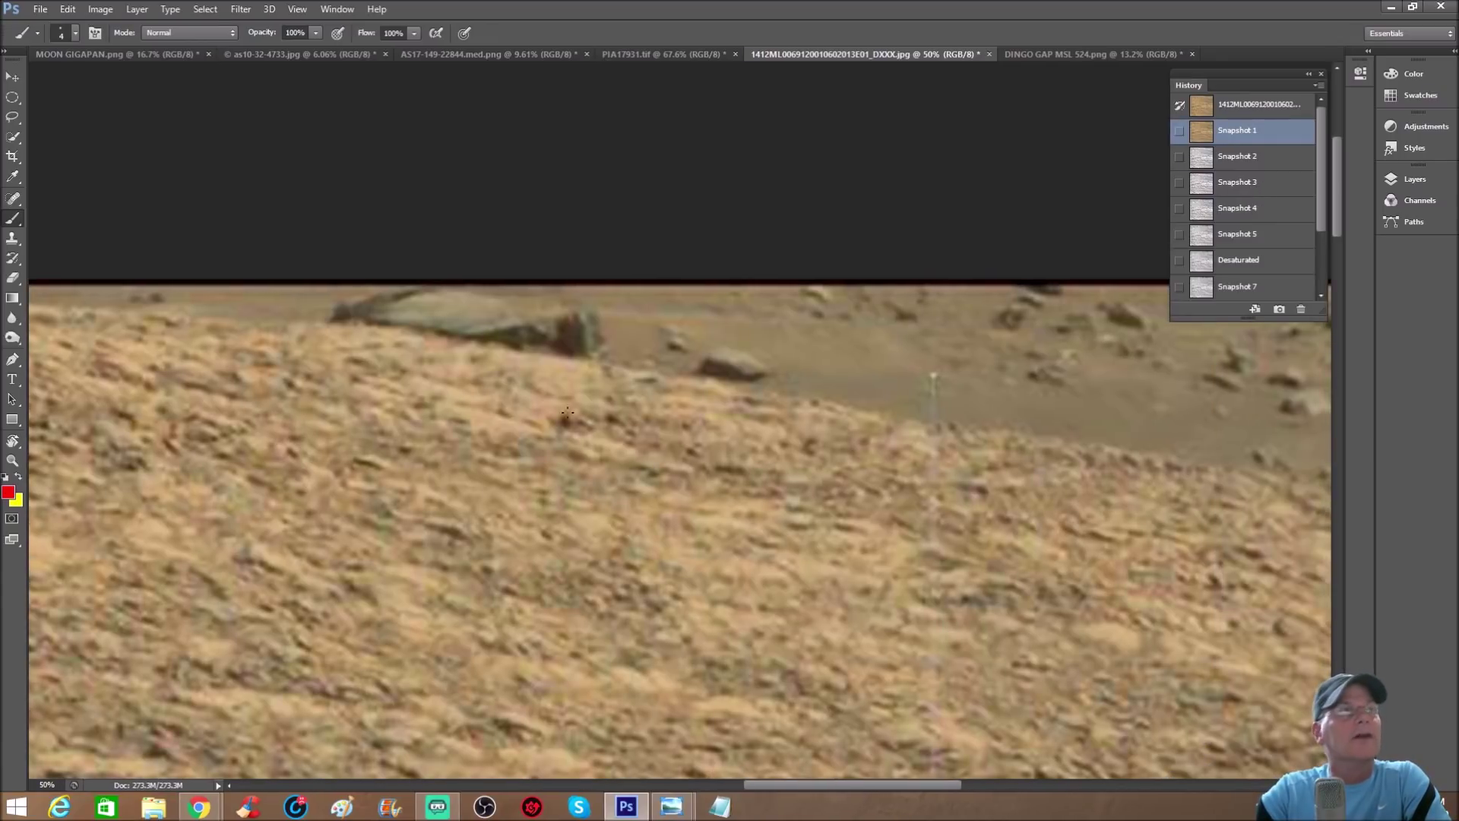
{"action": "left_click", "coordinate": [300, 8]}
{"action": "mouse_move", "coordinate": [363, 25]}
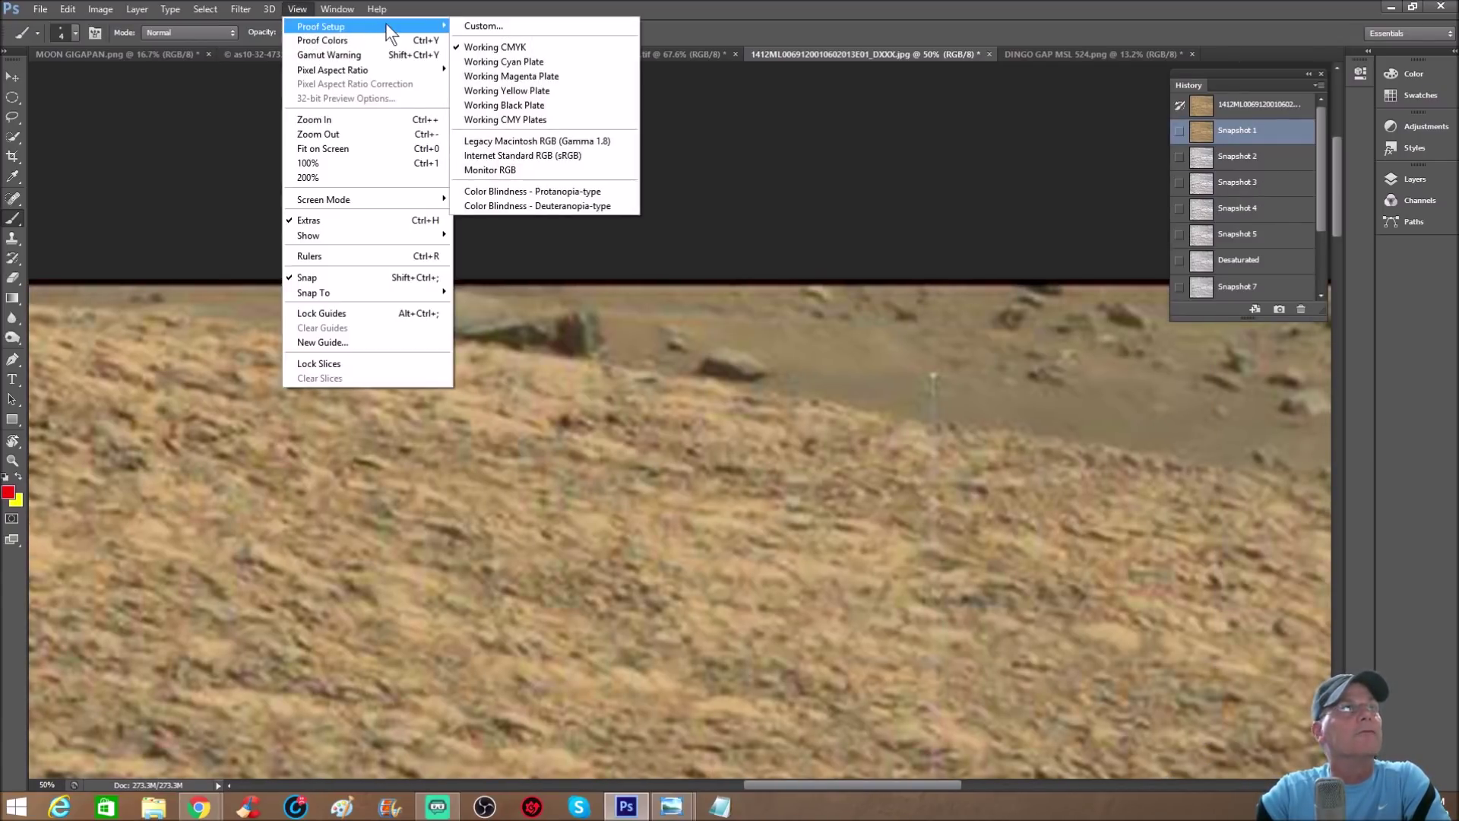
{"action": "left_click", "coordinate": [504, 61]}
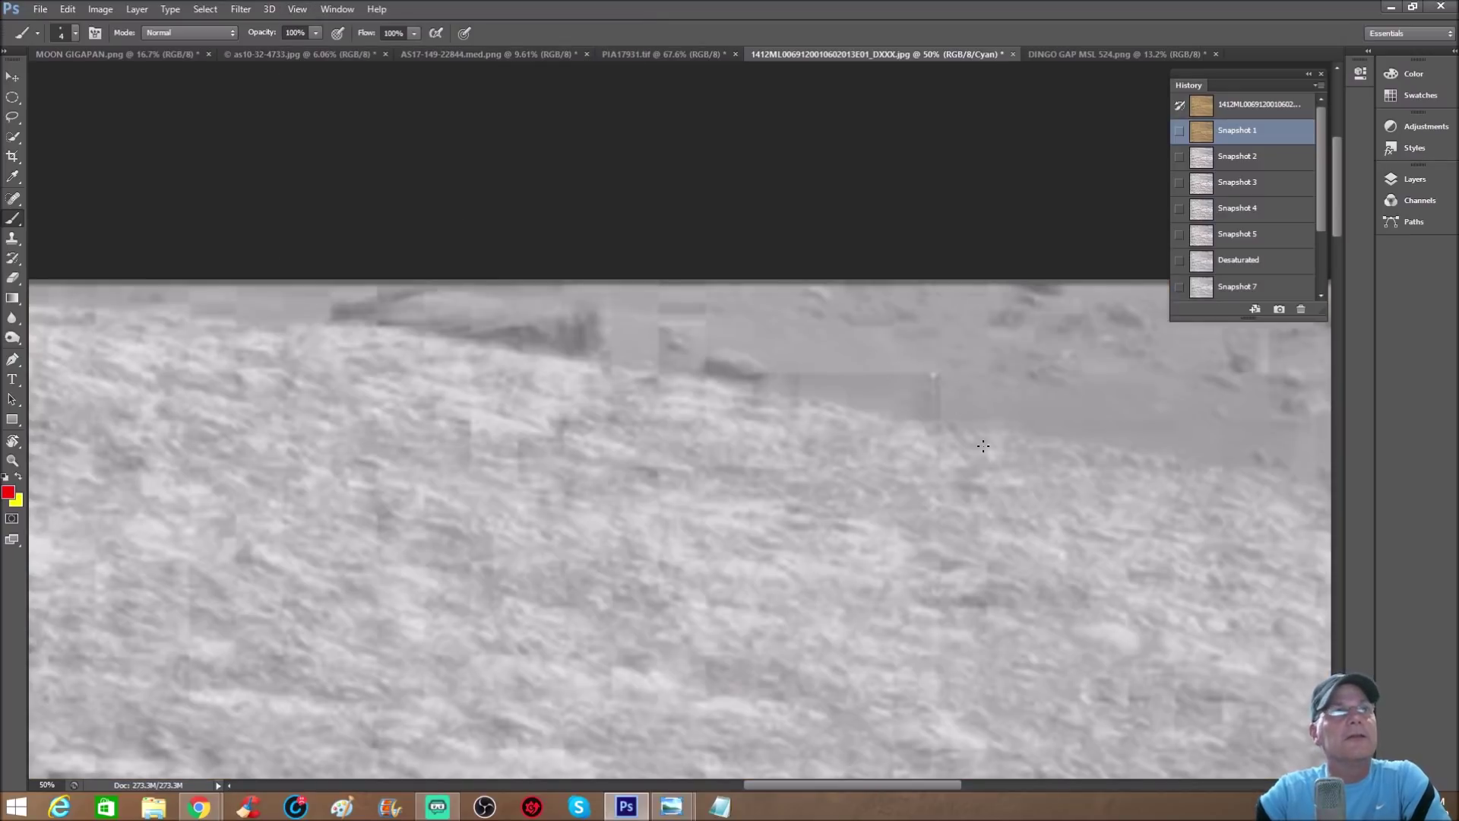
{"action": "left_click_drag", "start_coordinate": [934, 785], "coordinate": [991, 783]}
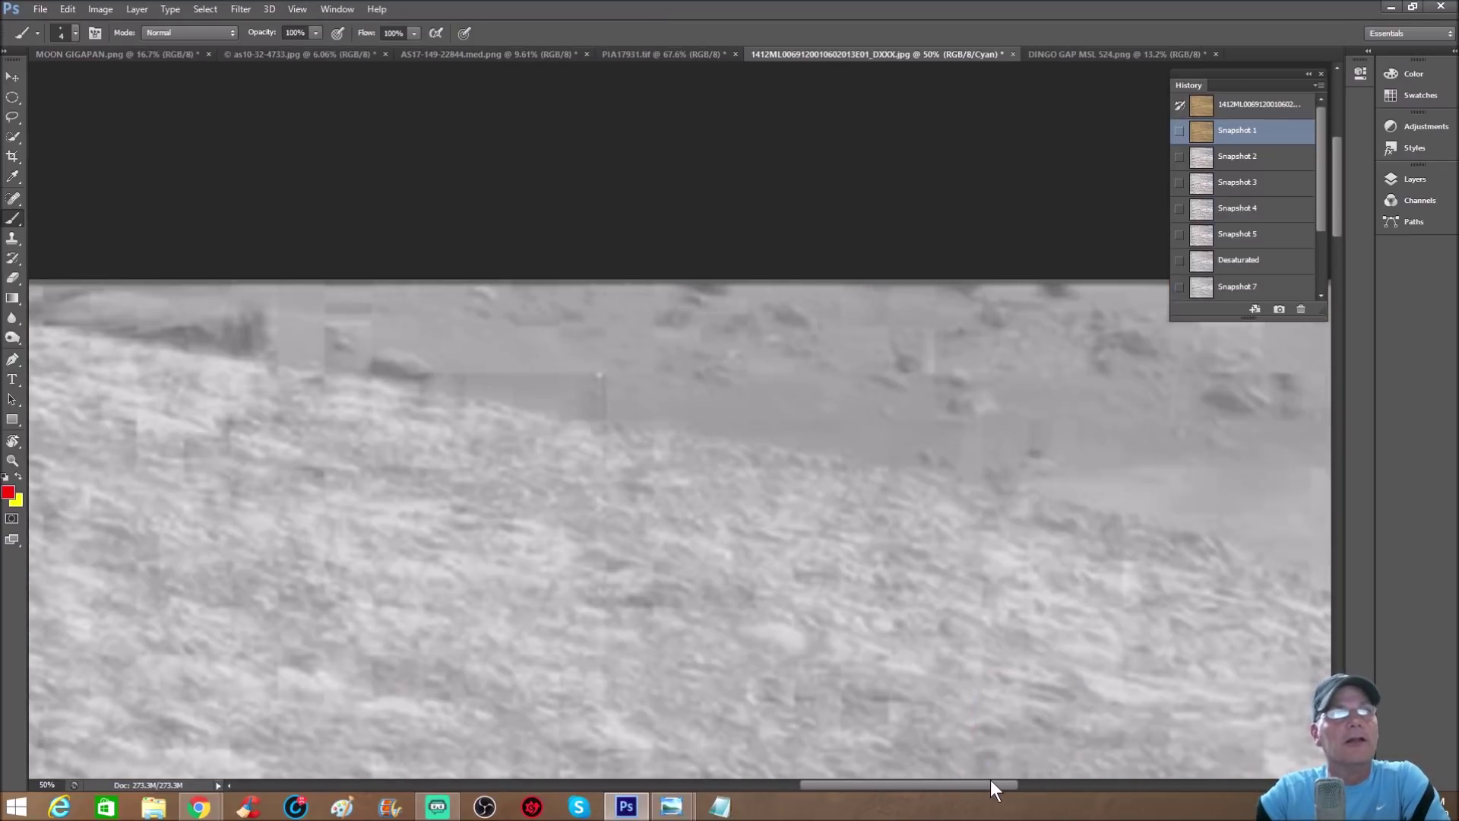
{"action": "left_click", "coordinate": [97, 11]}
Step: Apply Brightness/Contrast to the cyan-proofed photo with contrast 100 and brightness lowered
{"action": "mouse_move", "coordinate": [122, 47]}
{"action": "left_click", "coordinate": [304, 26]}
{"action": "left_click_drag", "start_coordinate": [754, 421], "coordinate": [1070, 608]}
{"action": "left_click_drag", "start_coordinate": [960, 676], "coordinate": [1038, 681]}
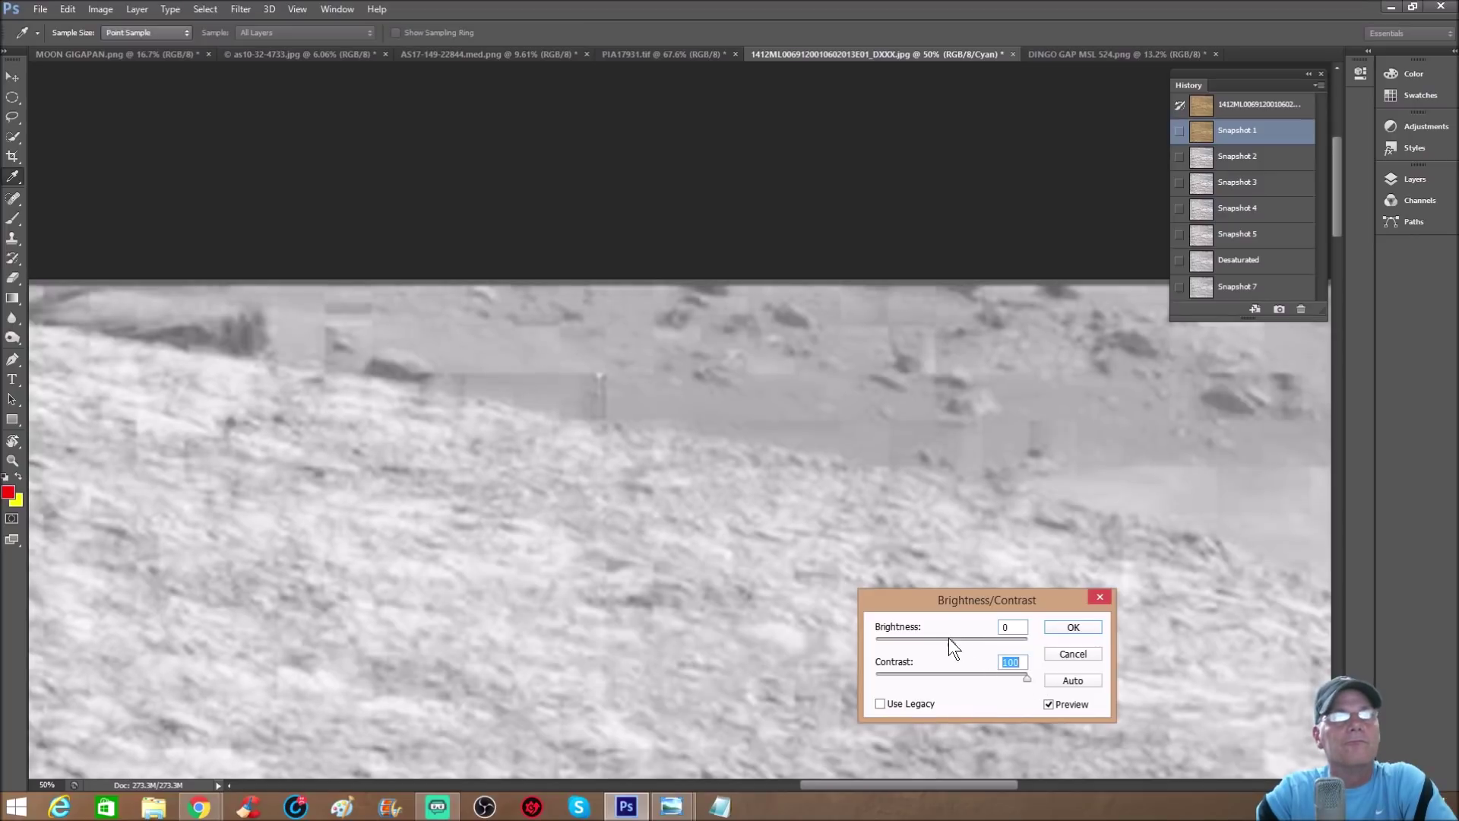
{"action": "left_click_drag", "start_coordinate": [952, 641], "coordinate": [934, 641]}
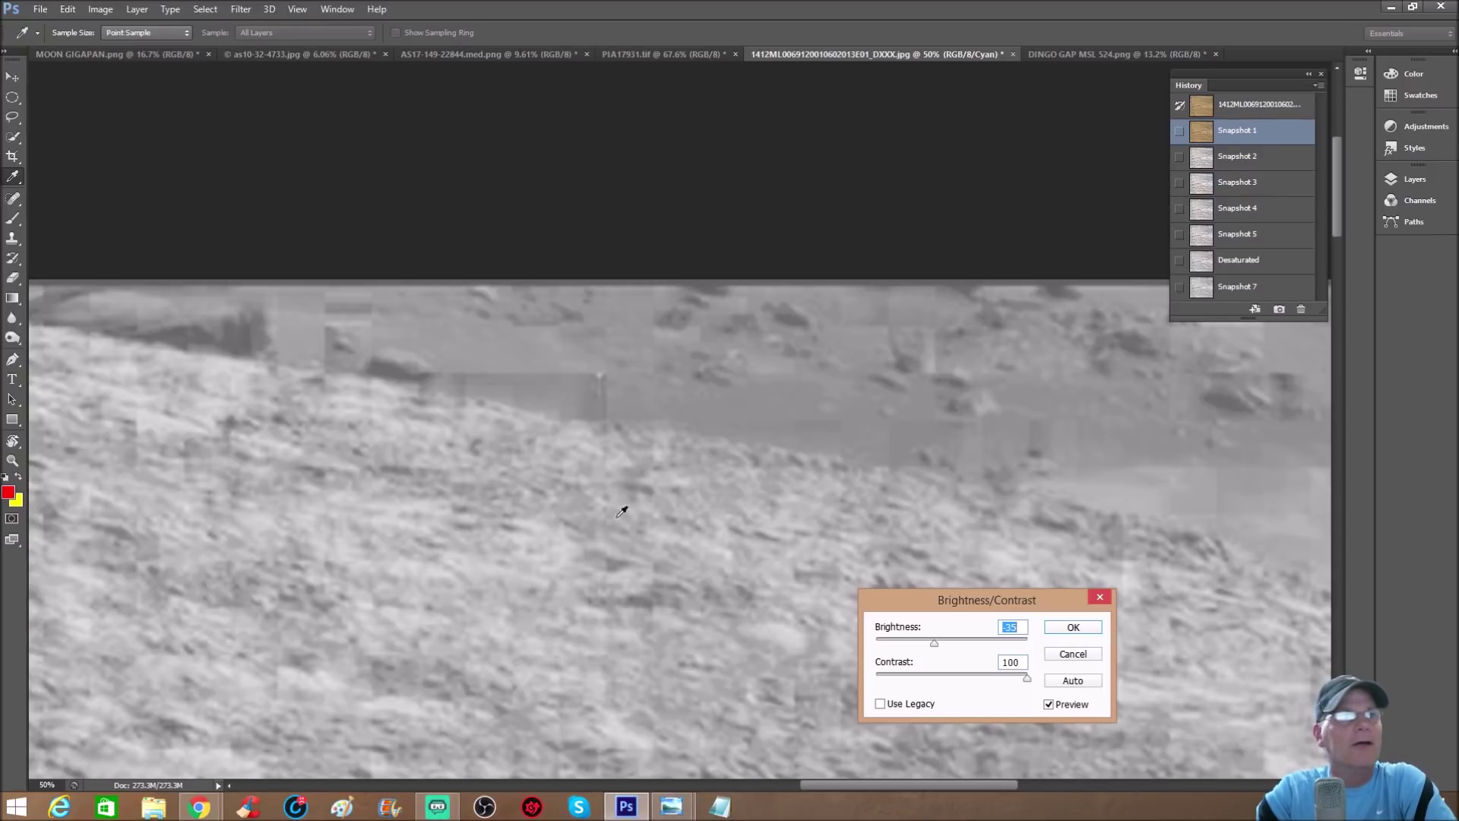
{"action": "left_click_drag", "start_coordinate": [964, 786], "coordinate": [906, 775]}
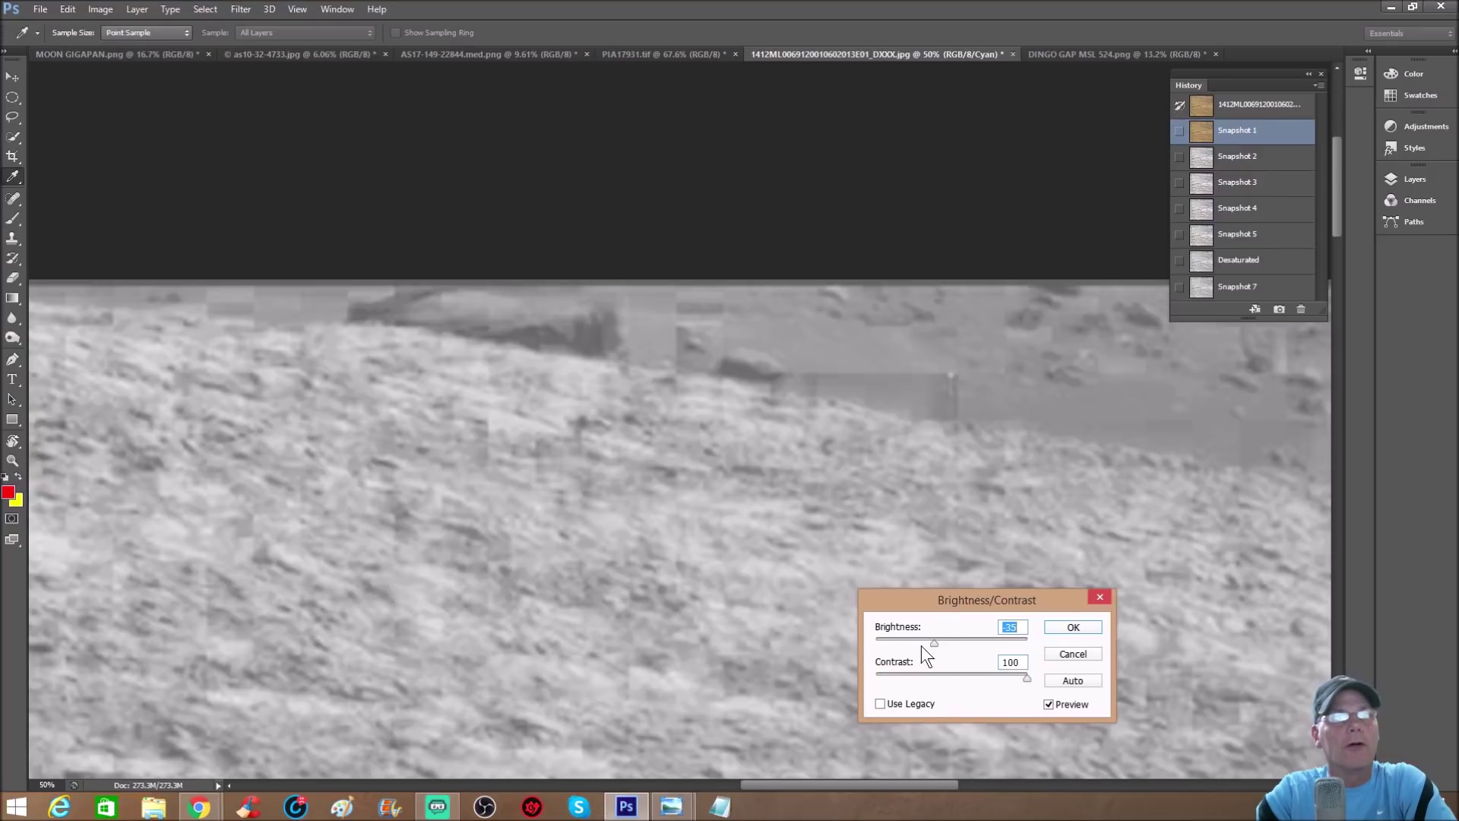
{"action": "left_click_drag", "start_coordinate": [934, 643], "coordinate": [1002, 676]}
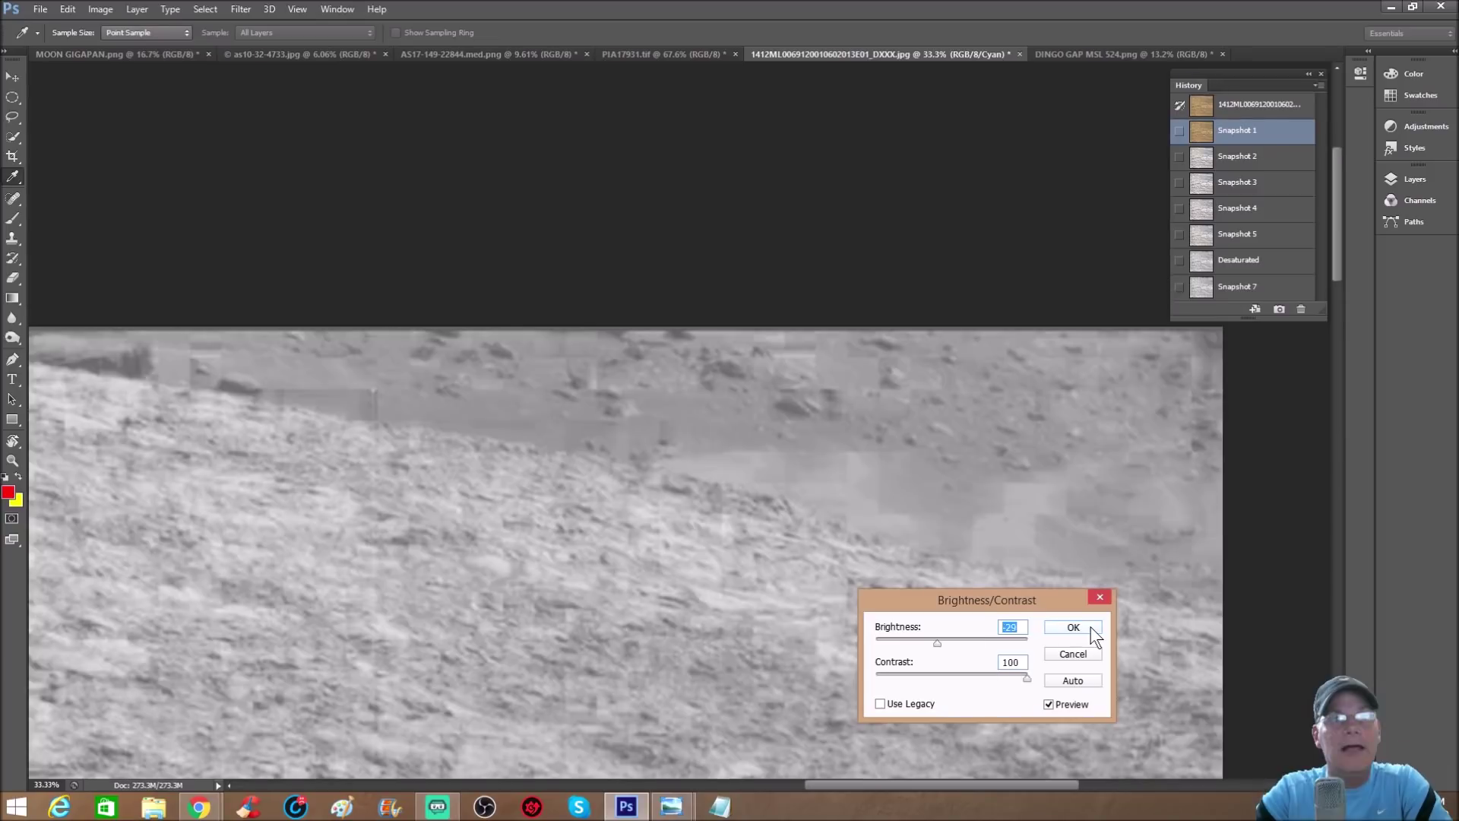
{"action": "left_click", "coordinate": [1091, 628]}
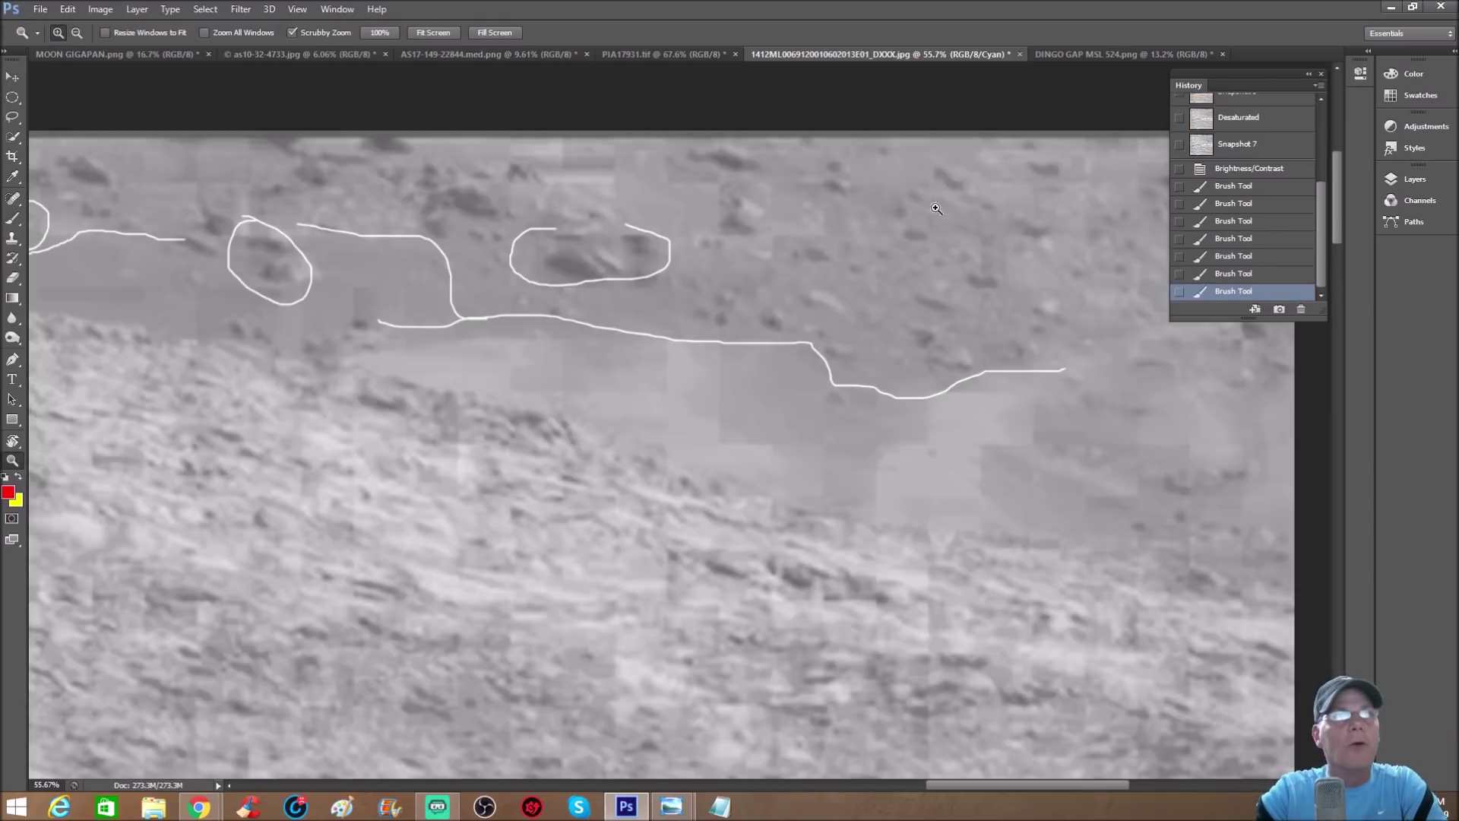
Step: Trace light outlines around the horizon rocks, then return to the grey sharpened Snapshot 7
{"action": "left_click_drag", "start_coordinate": [923, 335], "coordinate": [828, 340]}
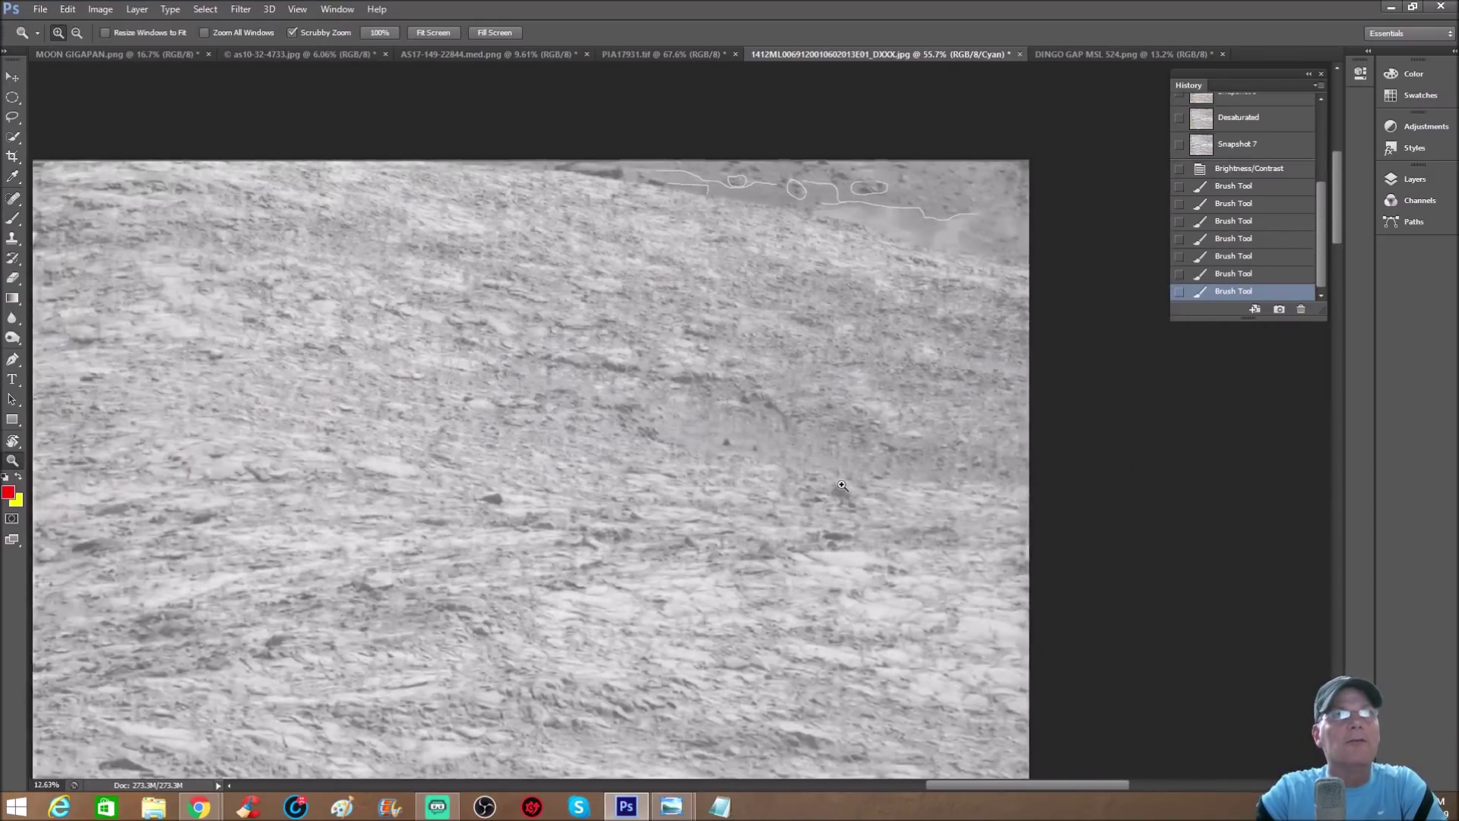
{"action": "scroll", "coordinate": [898, 386], "scroll_direction": "up", "scroll_amount": 2}
{"action": "scroll", "coordinate": [898, 386], "scroll_direction": "up", "scroll_amount": 2}
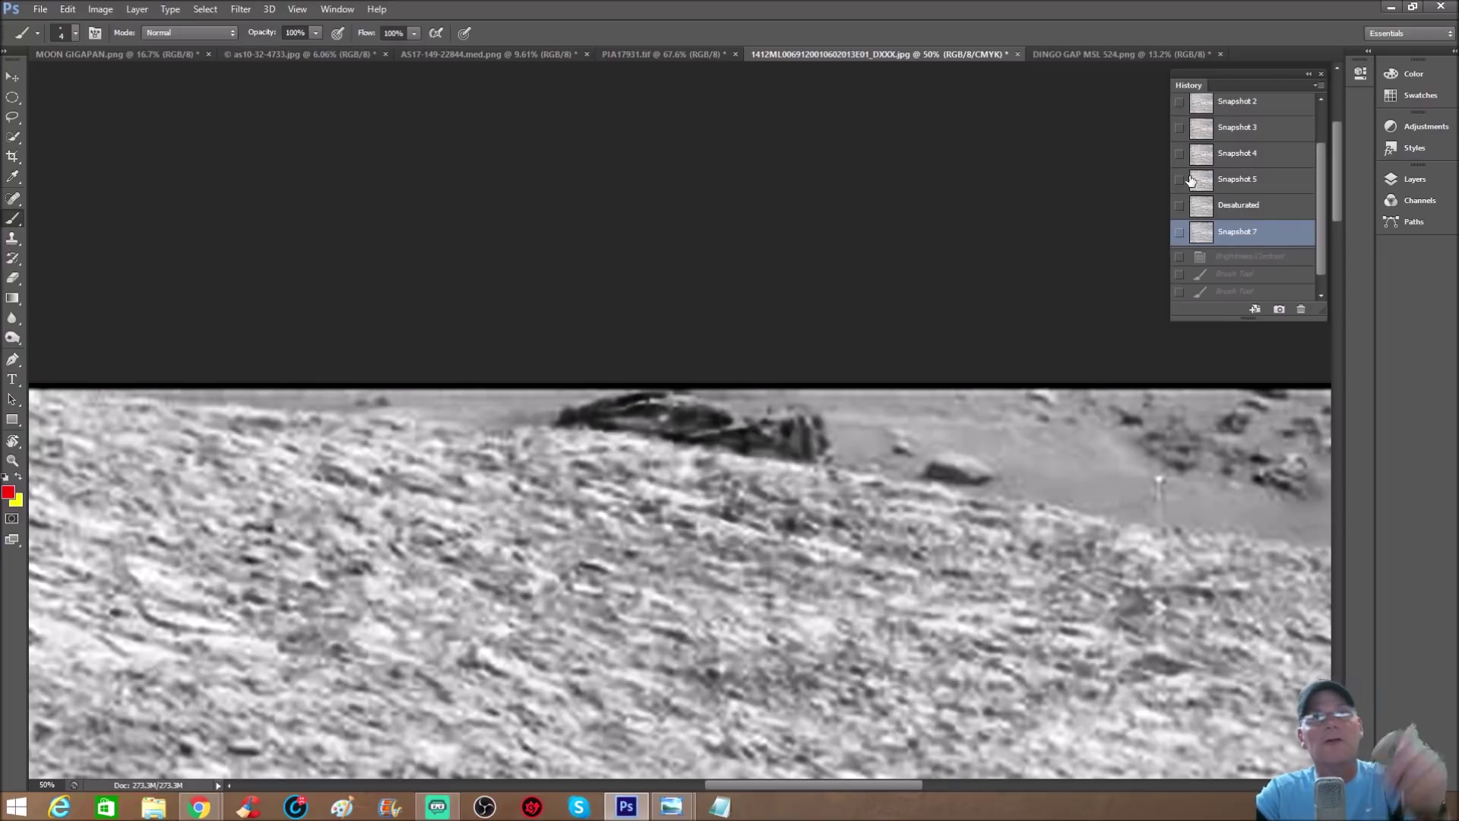
{"action": "scroll", "coordinate": [1247, 167], "scroll_direction": "up", "scroll_amount": 2}
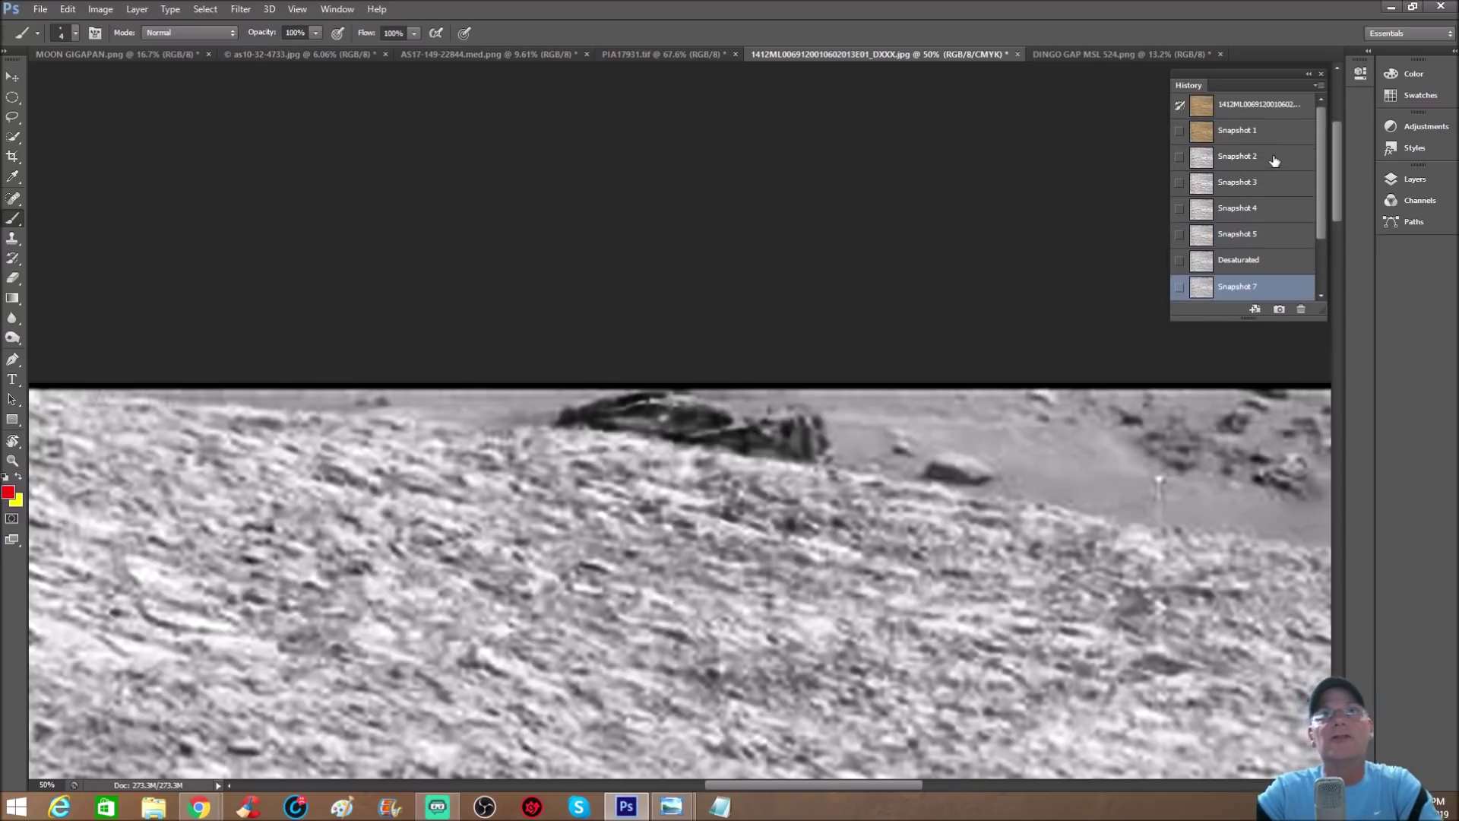
{"action": "left_click", "coordinate": [1277, 159]}
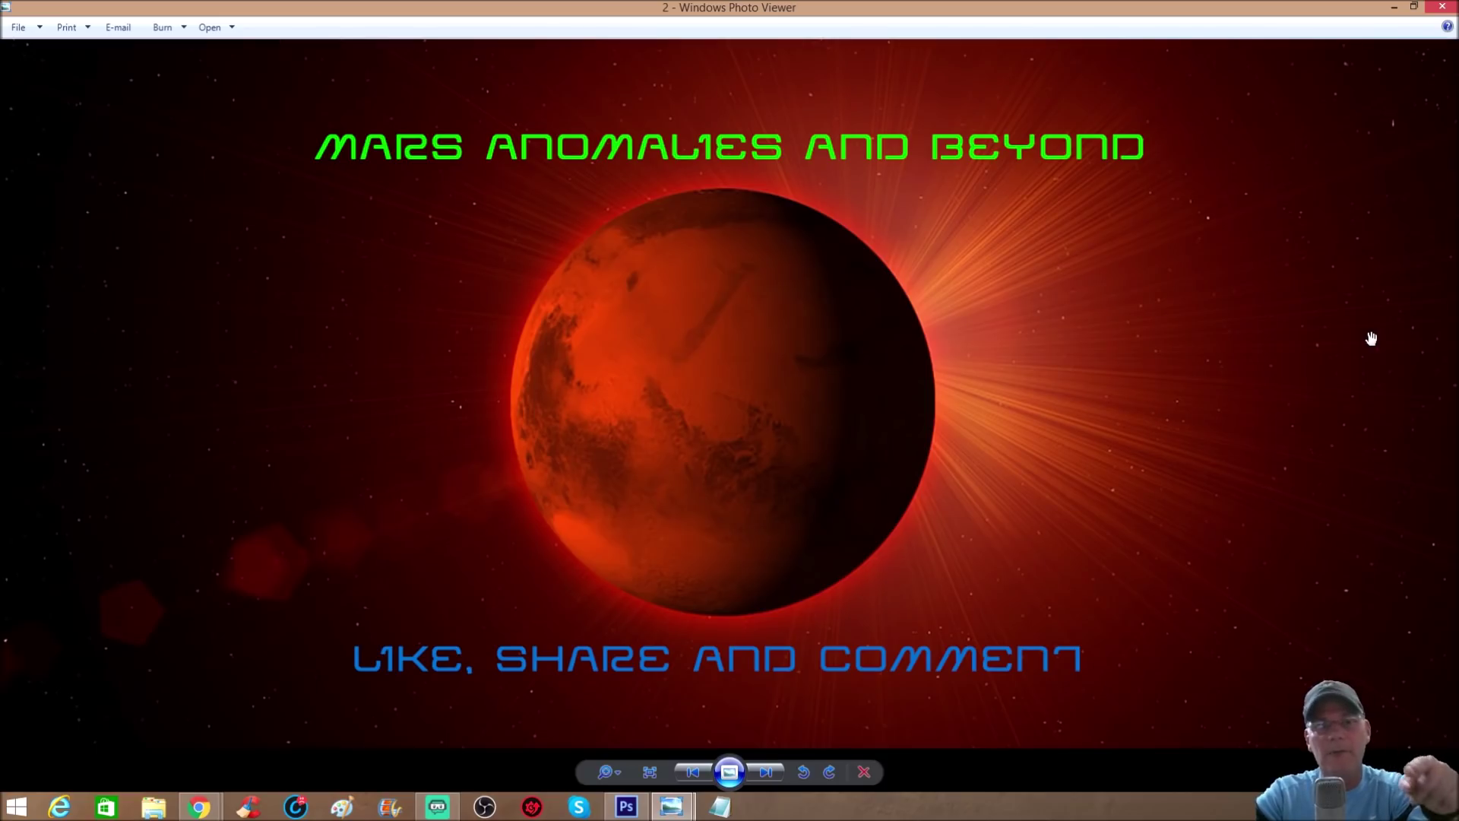